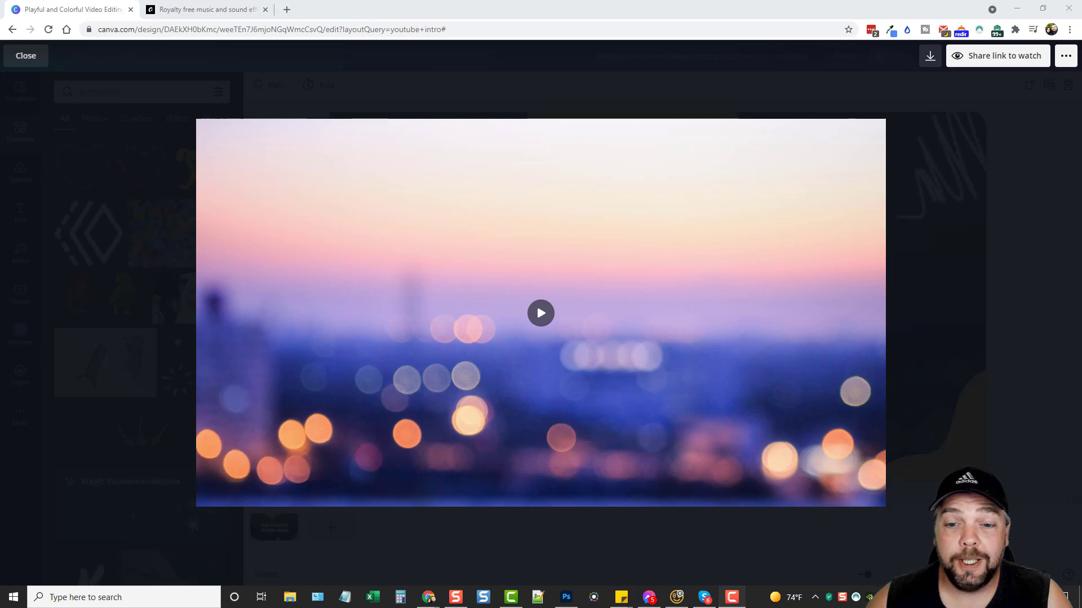
- Play the preview of the finished YouTube intro through and close it
{"action": "left_click", "coordinate": [541, 313]}
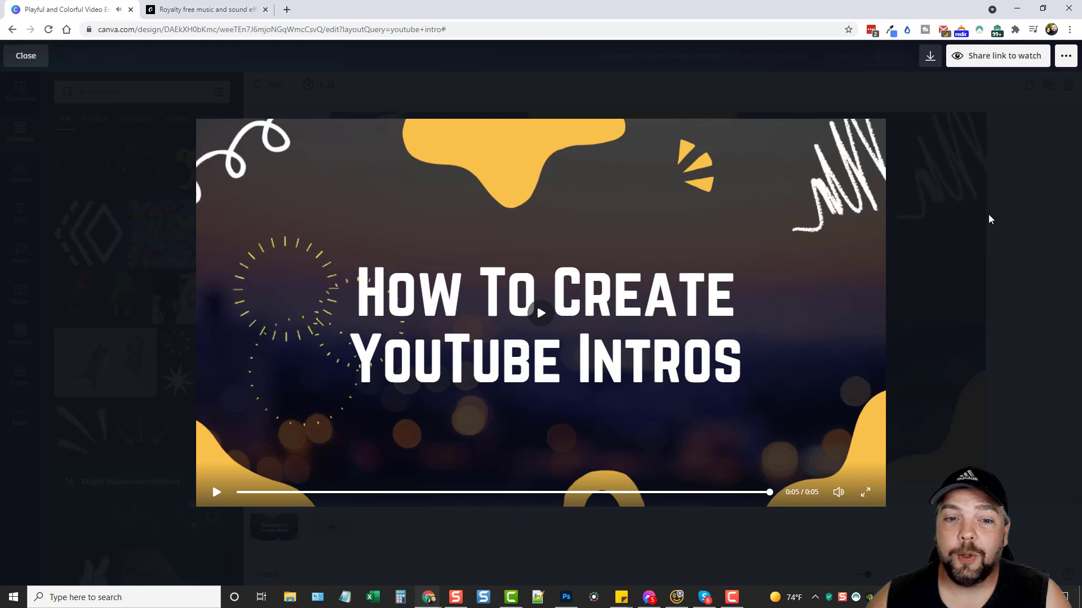
{"action": "left_click", "coordinate": [31, 60]}
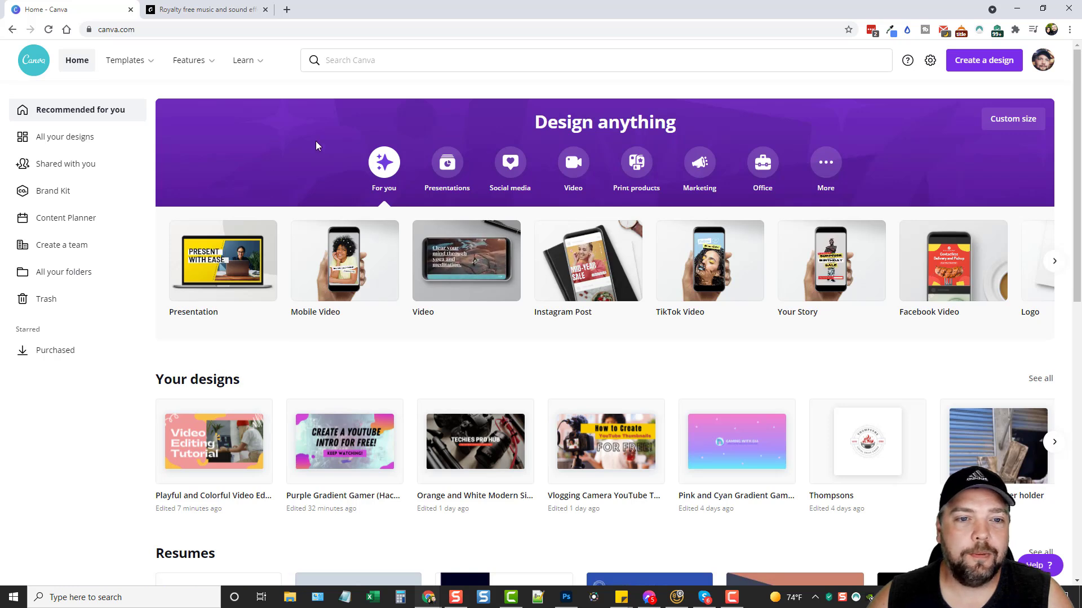
- Search Canva for "youtube intro" and open the suggested YouTube Intro template category
{"action": "left_click", "coordinate": [390, 61]}
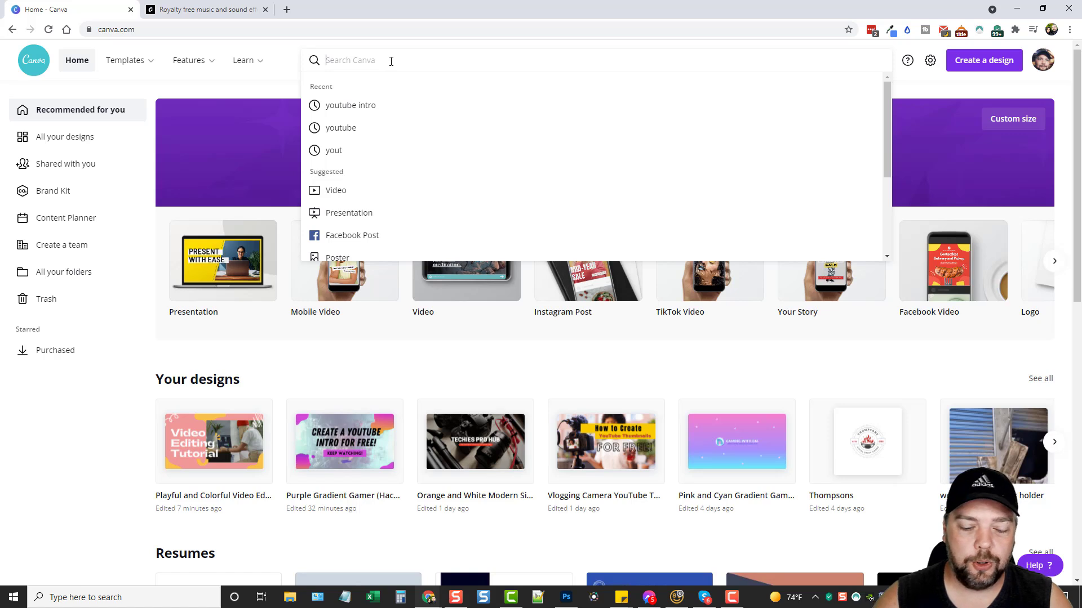
{"action": "type", "text": "youtube intro"}
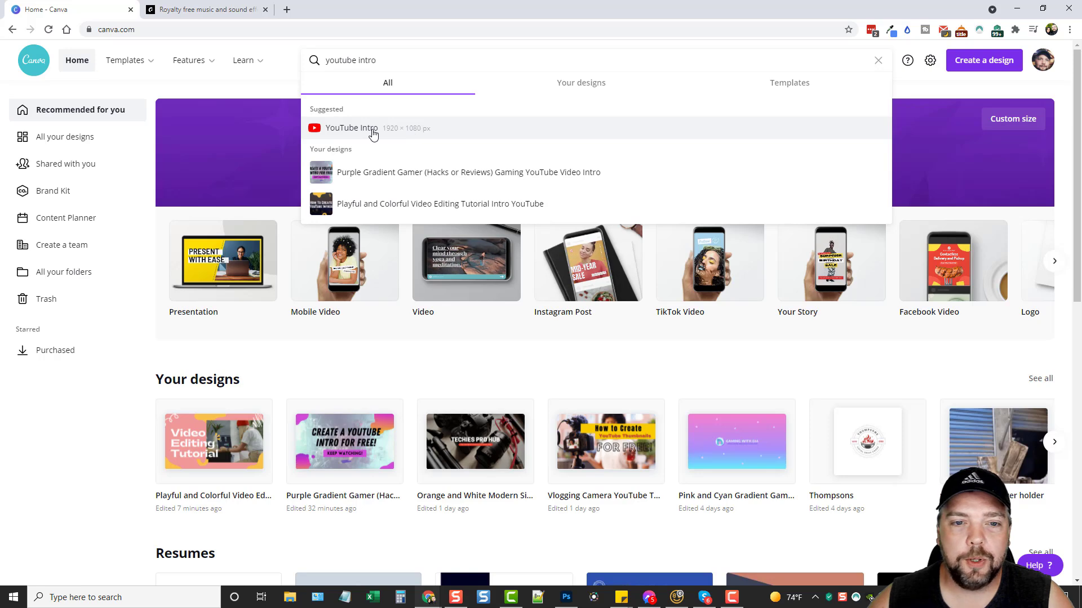
{"action": "left_click", "coordinate": [369, 129]}
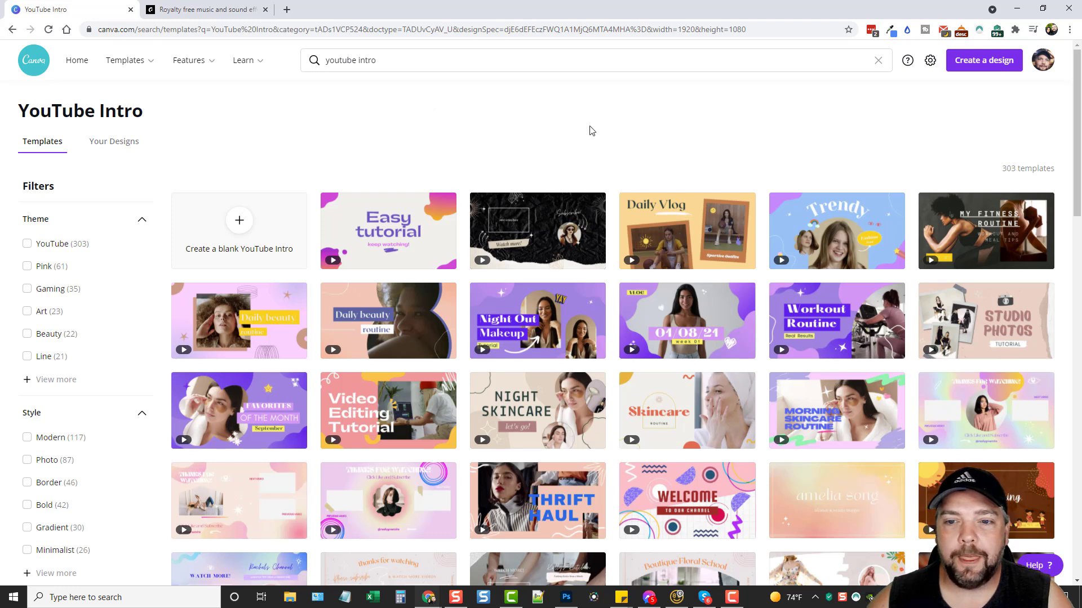
- Browse the YouTube Intro templates and open the "Playful and Colorful Video Editing Tutorial Intro YouTube" template
{"action": "scroll", "coordinate": [611, 160], "scroll_direction": "down", "scroll_amount": 2}
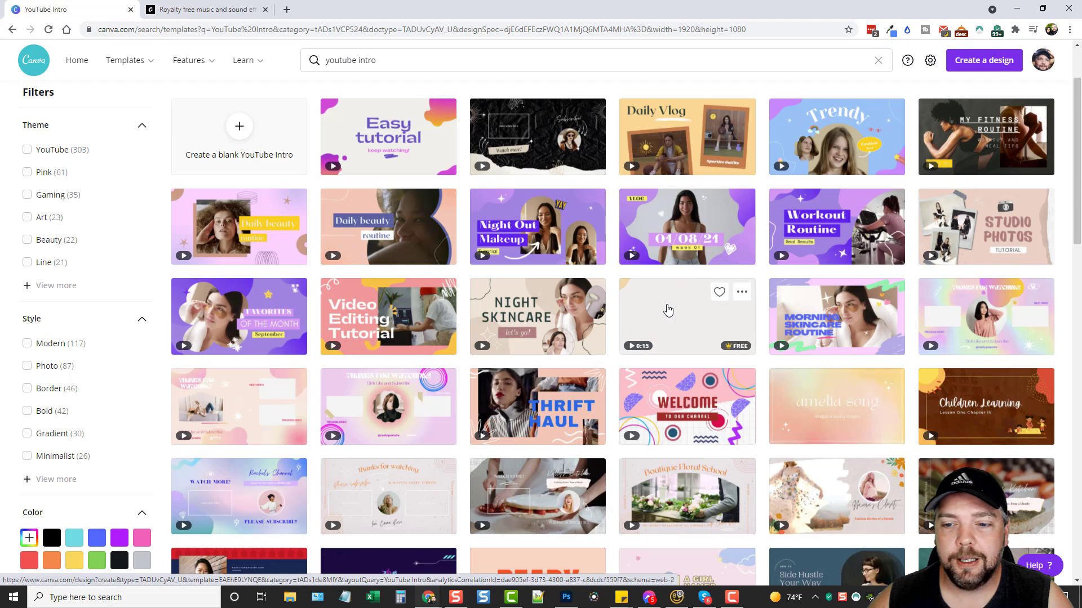
{"action": "scroll", "coordinate": [669, 311], "scroll_direction": "down", "scroll_amount": 1}
{"action": "scroll", "coordinate": [669, 312], "scroll_direction": "down", "scroll_amount": 3}
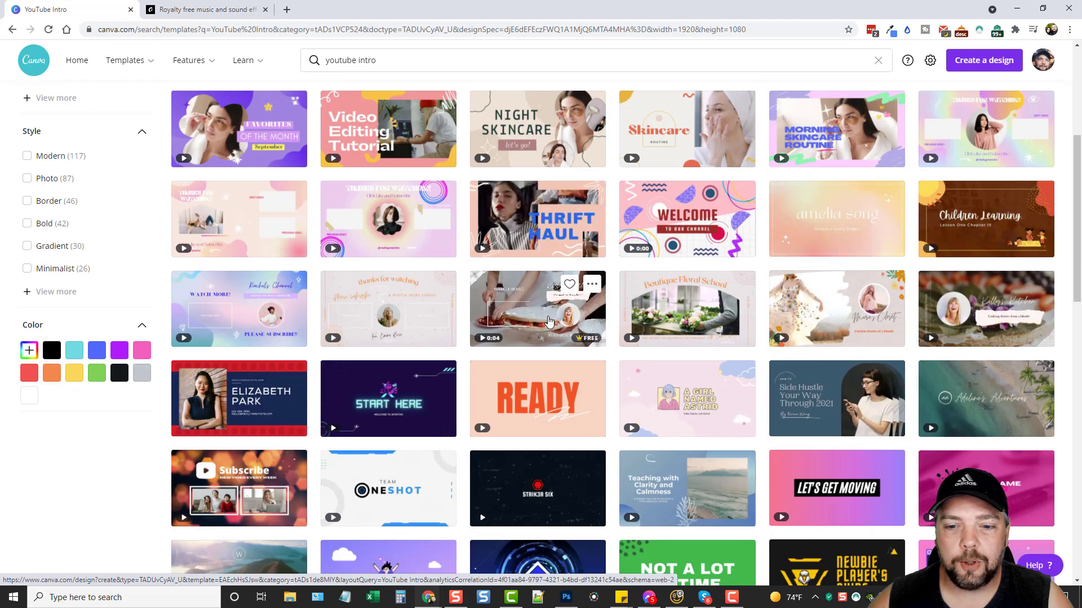
{"action": "scroll", "coordinate": [539, 398], "scroll_direction": "down", "scroll_amount": 5}
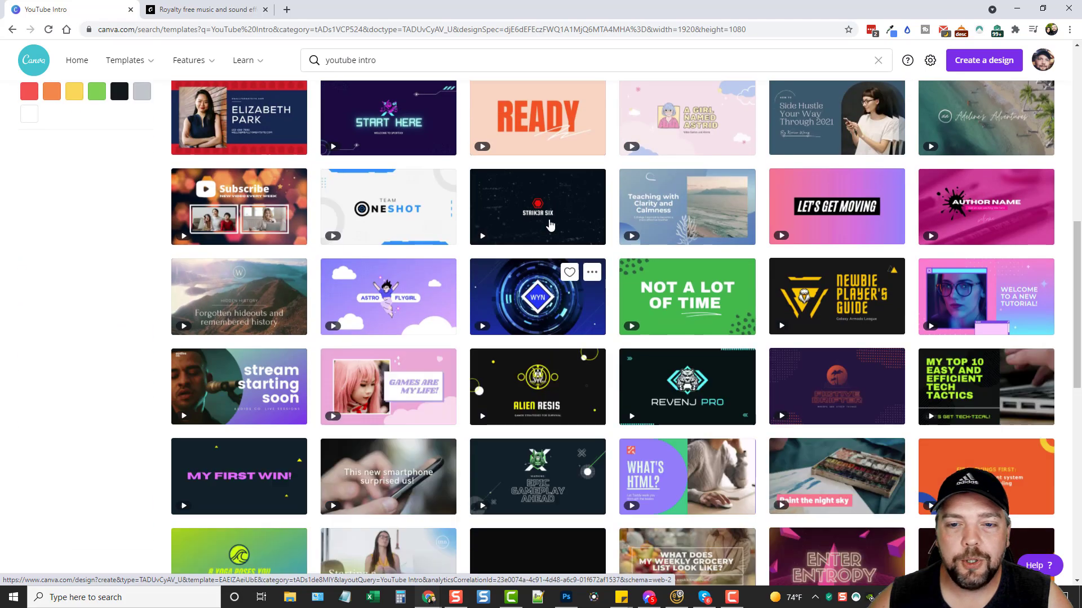
{"action": "scroll", "coordinate": [539, 316], "scroll_direction": "down", "scroll_amount": 10}
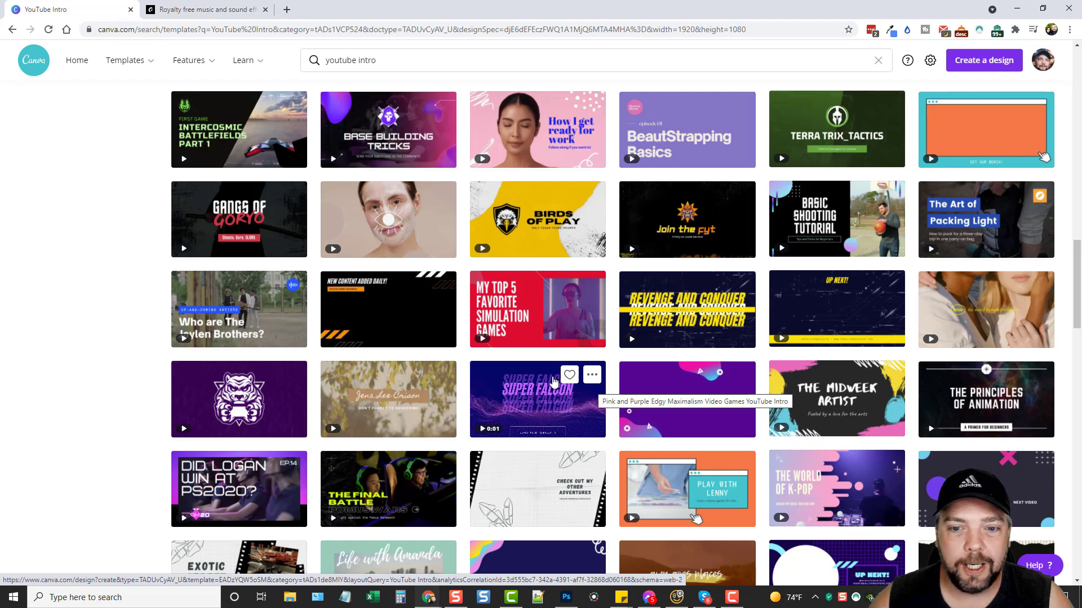
{"action": "scroll", "coordinate": [548, 389], "scroll_direction": "up", "scroll_amount": 15}
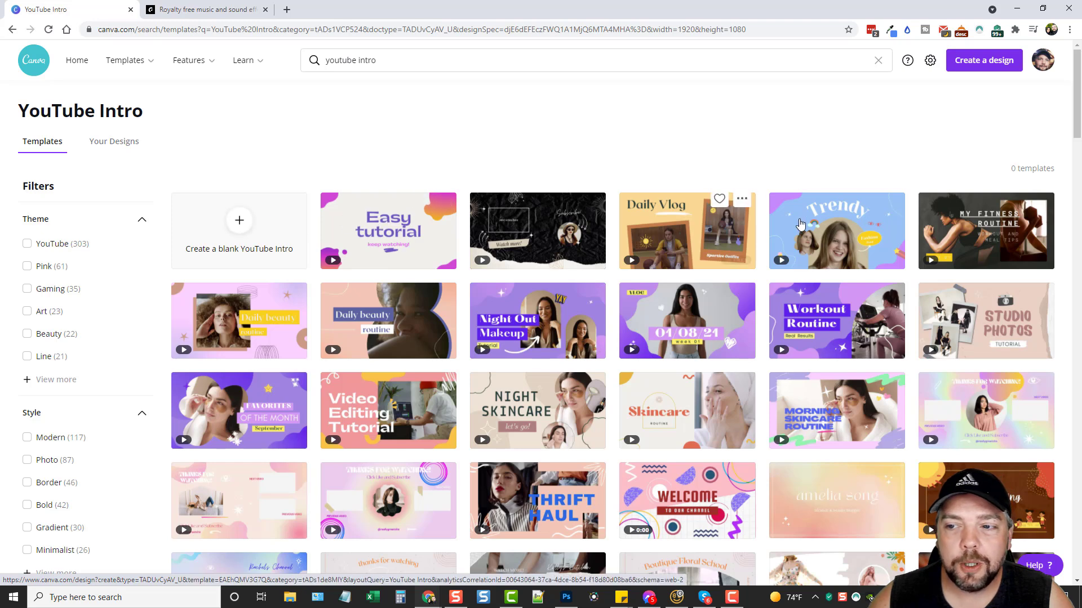
{"action": "scroll", "coordinate": [485, 116], "scroll_direction": "down", "scroll_amount": 2}
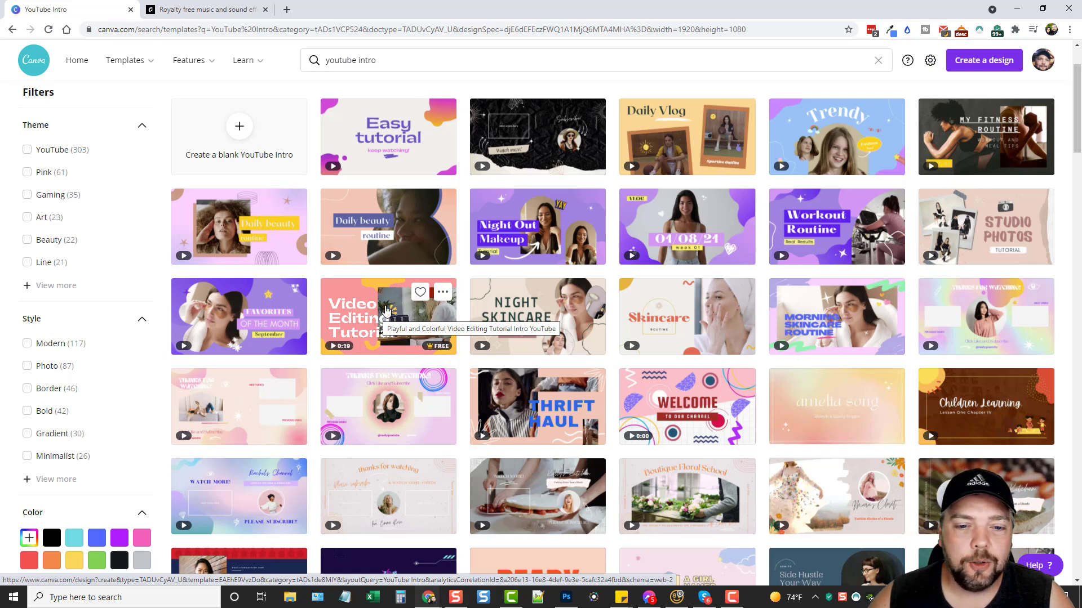
{"action": "left_click", "coordinate": [388, 310]}
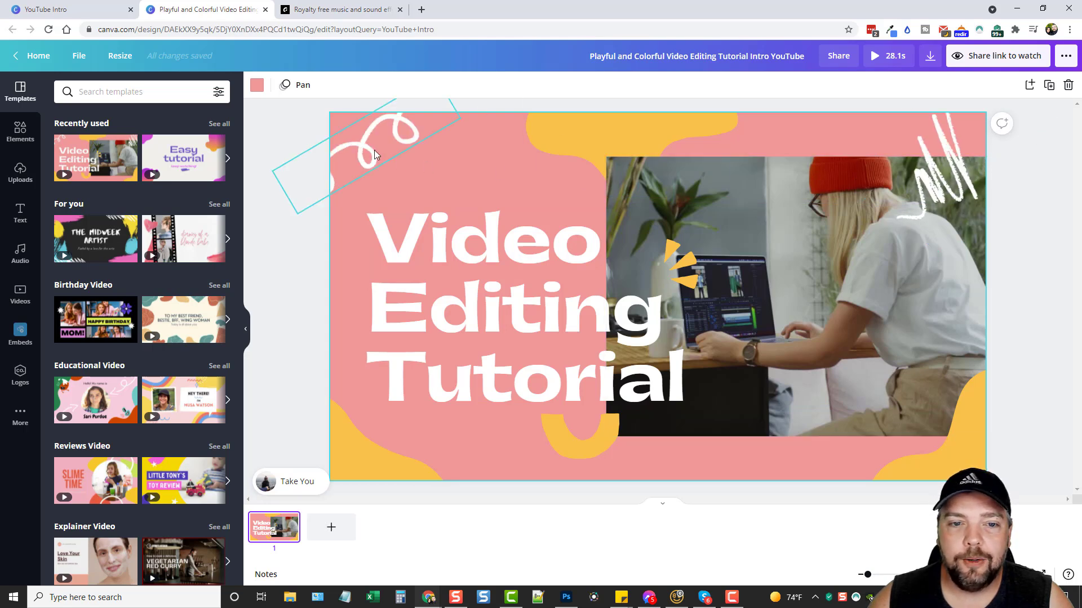
- Move the white curly doodle at the design's upper-left corner slightly to the right
{"action": "left_click", "coordinate": [365, 148]}
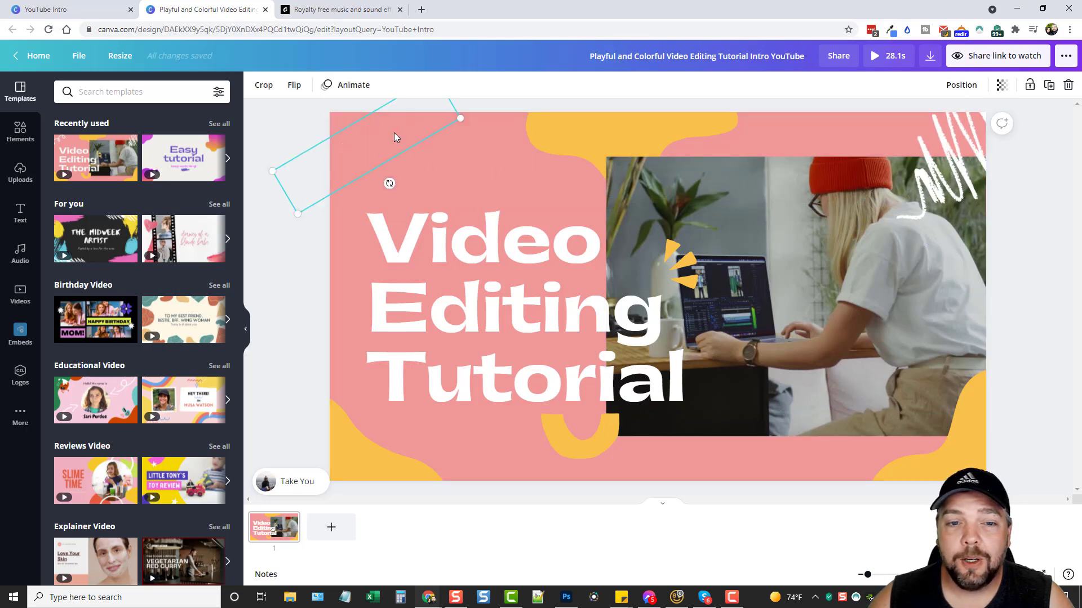
{"action": "left_click_drag", "start_coordinate": [394, 137], "coordinate": [410, 138]}
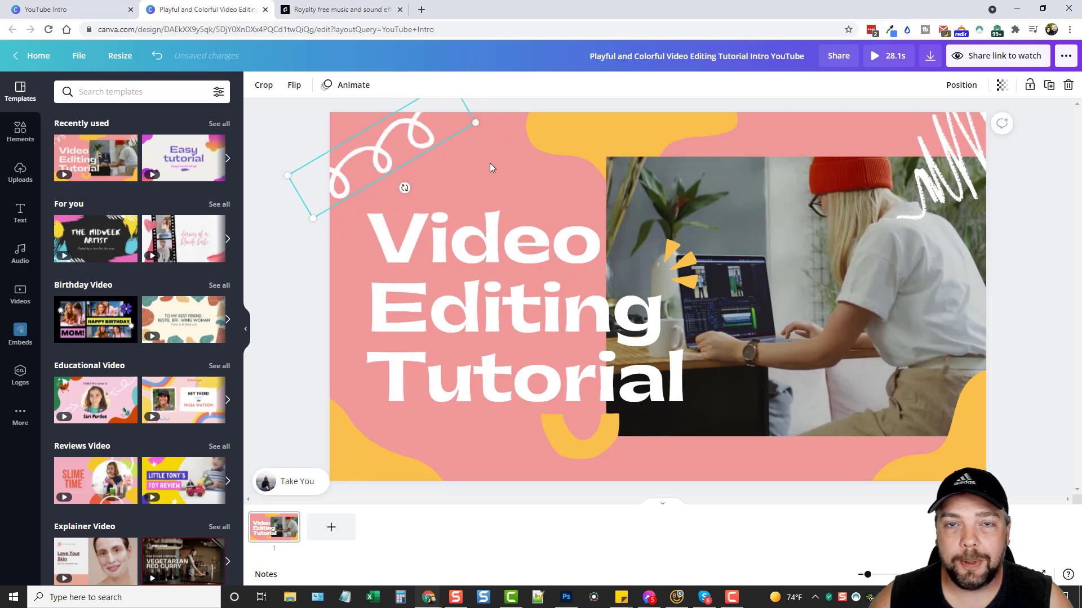
- Select the "Video Editing Tutorial" title text and look over the fonts available for it
{"action": "left_click", "coordinate": [504, 258]}
{"action": "left_click", "coordinate": [423, 242]}
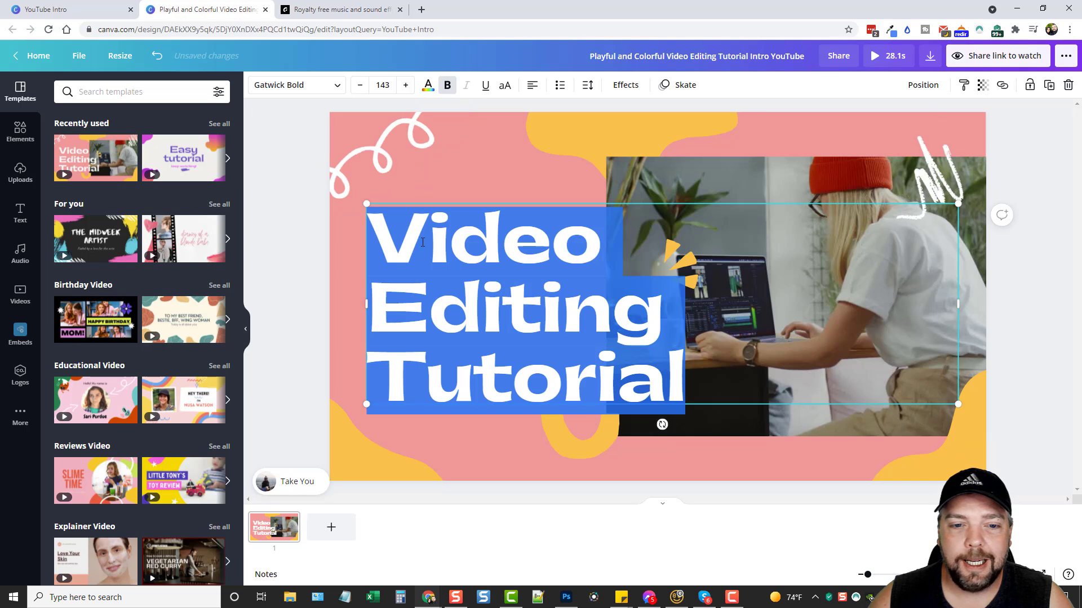
{"action": "left_click_drag", "start_coordinate": [369, 239], "coordinate": [695, 381]}
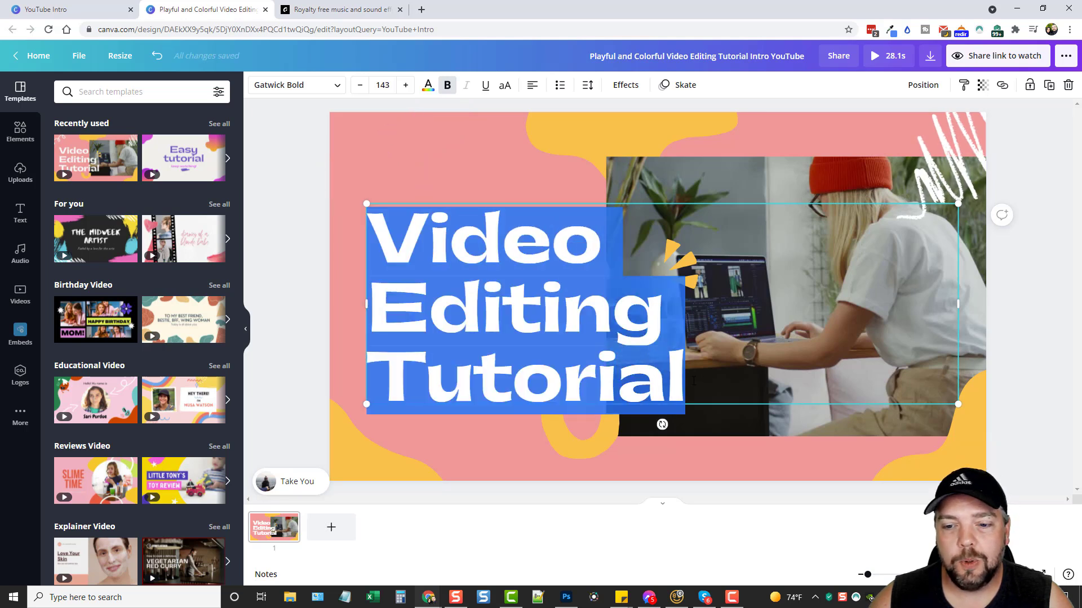
{"action": "left_click", "coordinate": [288, 87]}
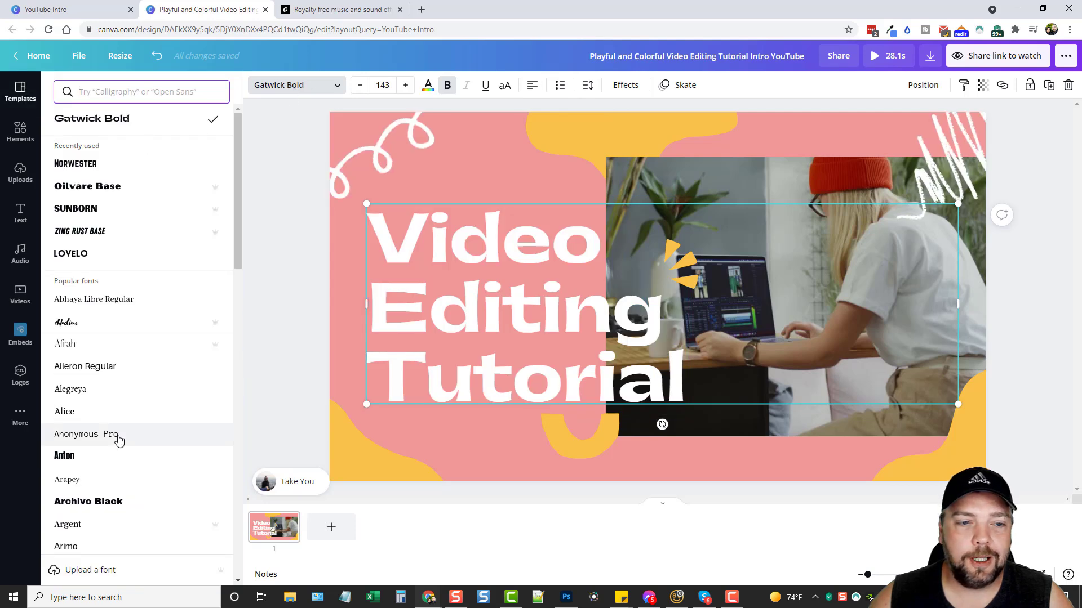
{"action": "left_click", "coordinate": [319, 85]}
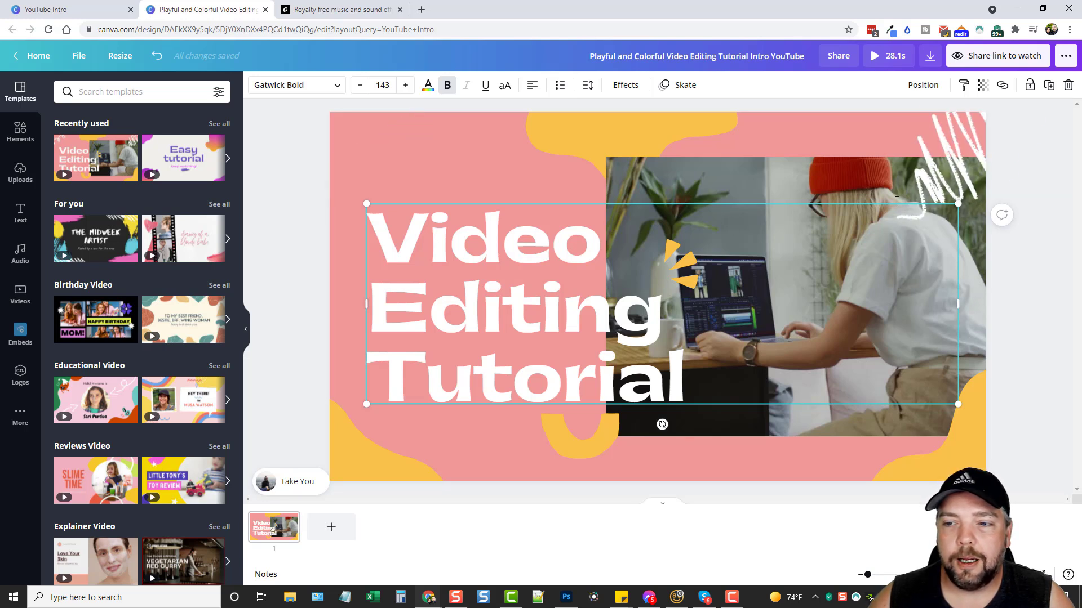
- Delete the video clip of the woman at the laptop and move the yellow burst up beside the white scribble
{"action": "left_click", "coordinate": [703, 194]}
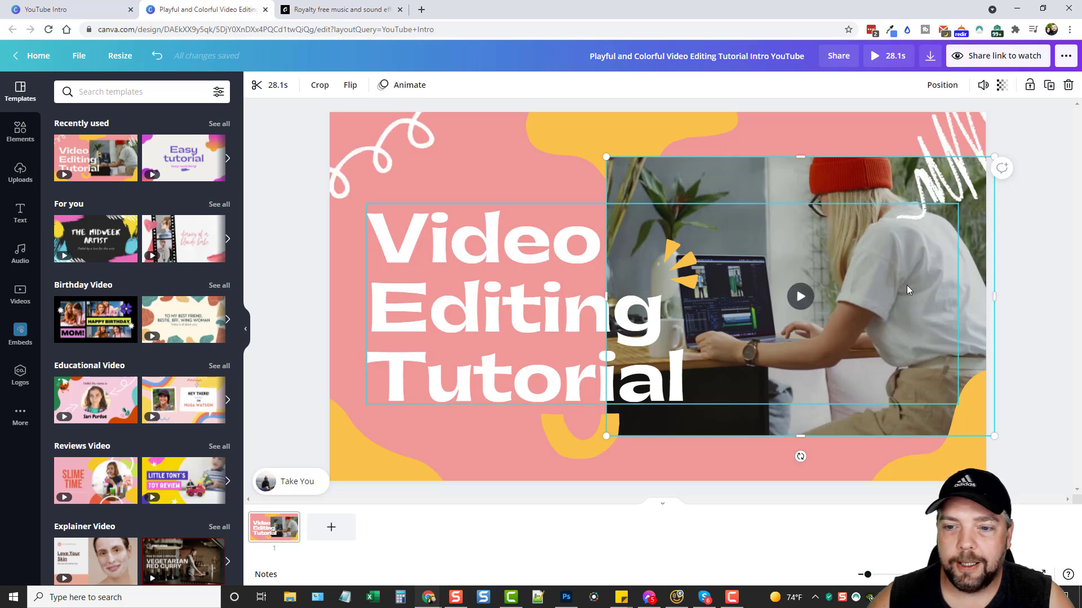
{"action": "key", "text": "Delete"}
{"action": "left_click_drag", "start_coordinate": [691, 261], "coordinate": [834, 159]}
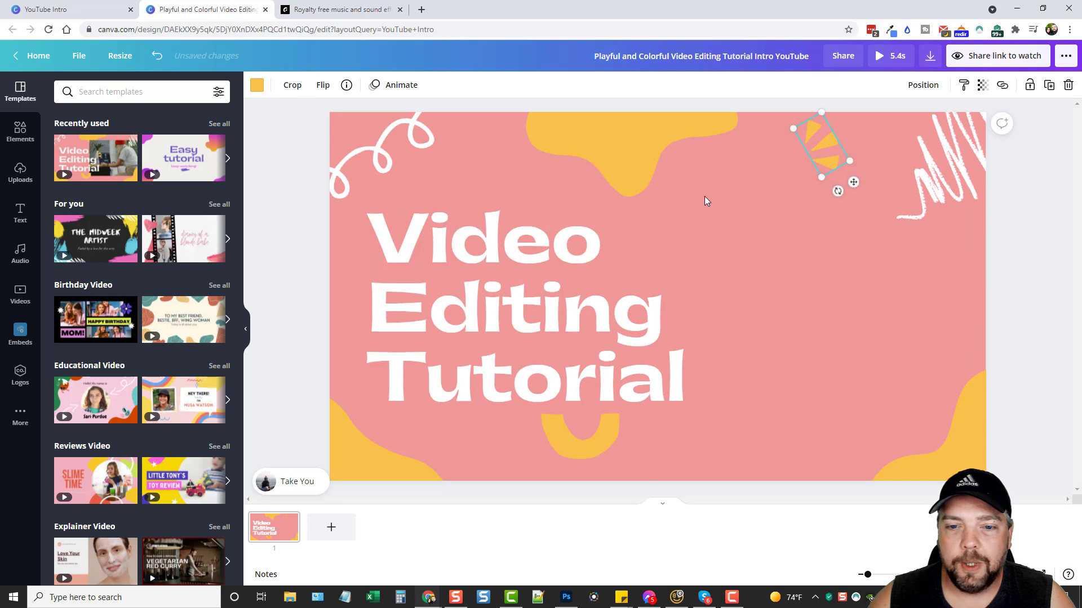
- Centre-align the title text and shift its text box slightly to the left
{"action": "left_click", "coordinate": [563, 254]}
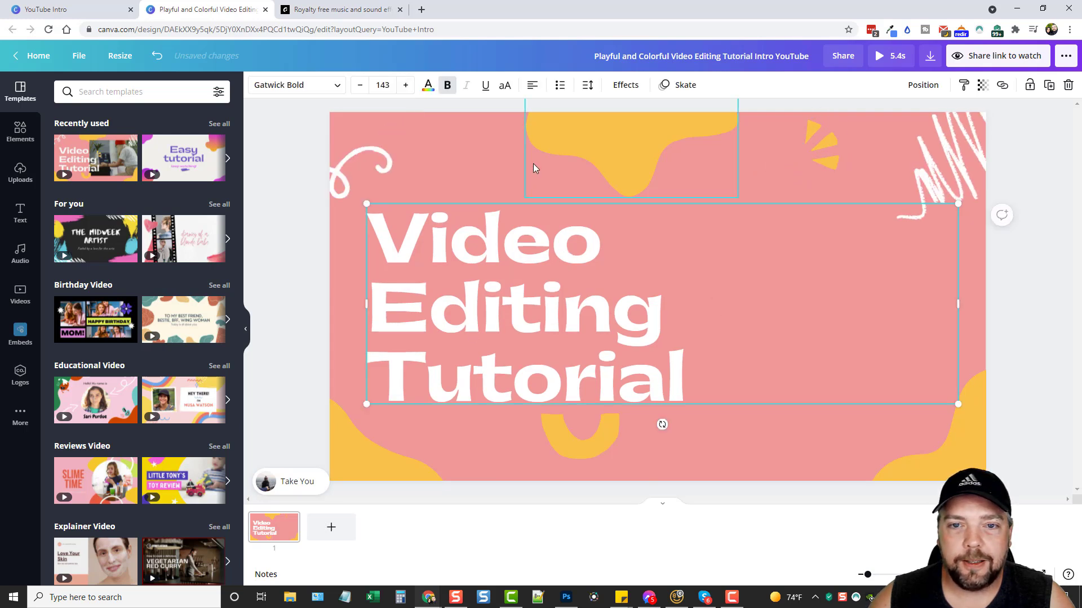
{"action": "left_click", "coordinate": [533, 86]}
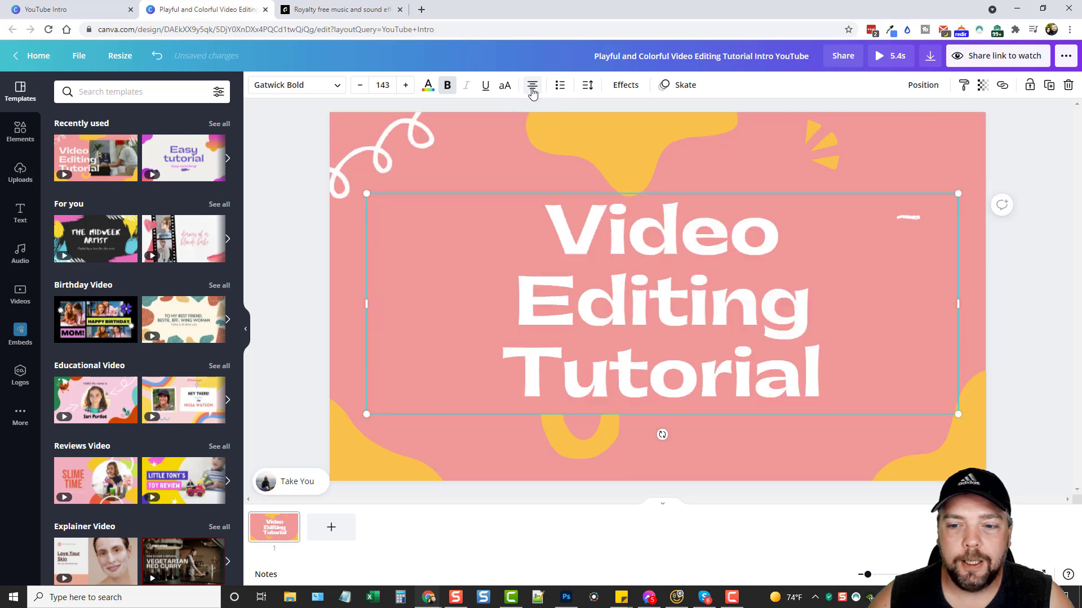
{"action": "left_click_drag", "start_coordinate": [665, 234], "coordinate": [636, 228]}
- Reduce the title's font size to 128
{"action": "left_click", "coordinate": [359, 85]}
{"action": "left_click", "coordinate": [359, 86]}
{"action": "left_click", "coordinate": [359, 86]}
{"action": "left_click", "coordinate": [359, 86]}
{"action": "left_click", "coordinate": [359, 86]}
{"action": "left_click", "coordinate": [359, 86]}
{"action": "left_click", "coordinate": [359, 86]}
{"action": "left_click", "coordinate": [359, 86]}
{"action": "left_click", "coordinate": [359, 85]}
{"action": "left_click", "coordinate": [359, 86]}
{"action": "left_click", "coordinate": [359, 86]}
{"action": "left_click", "coordinate": [359, 86]}
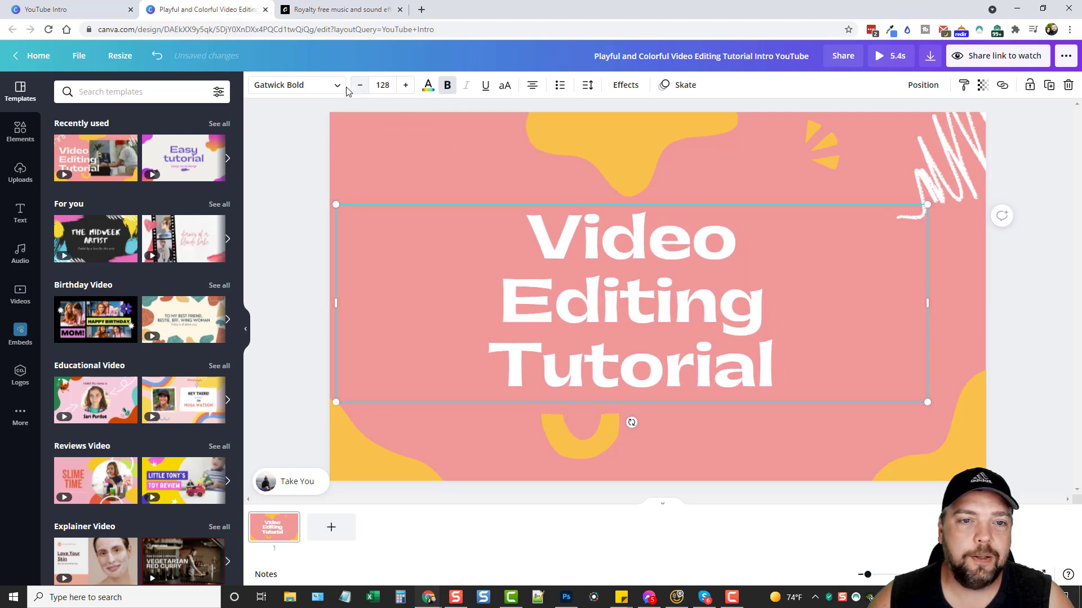
- Try Sunborn, Archivo Black, Bebas Neue and Bright on the title, settling on the Cerebri font
{"action": "left_click", "coordinate": [337, 86]}
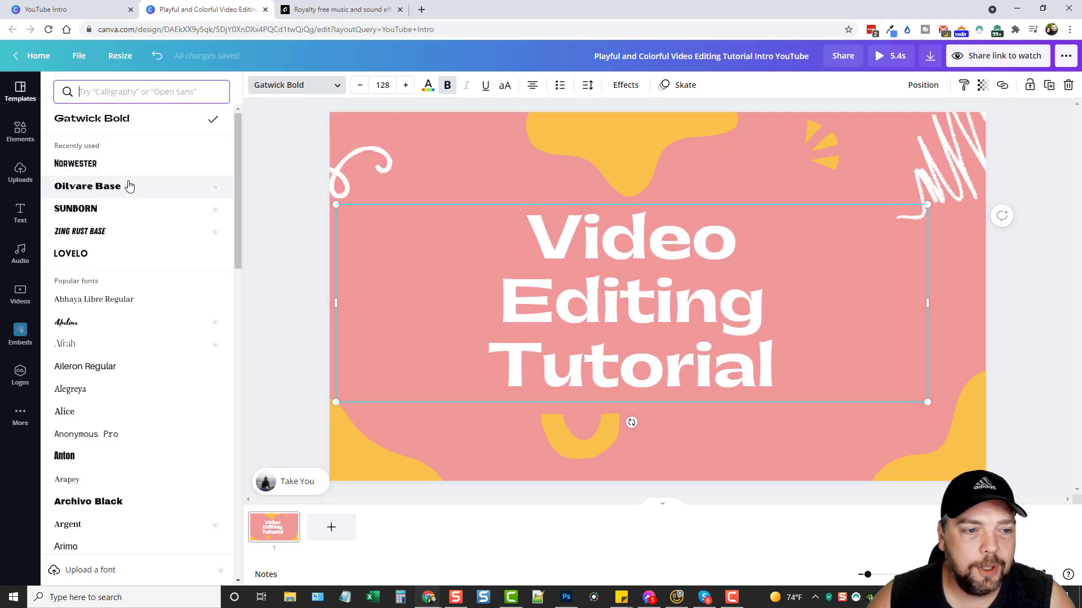
{"action": "left_click", "coordinate": [94, 209]}
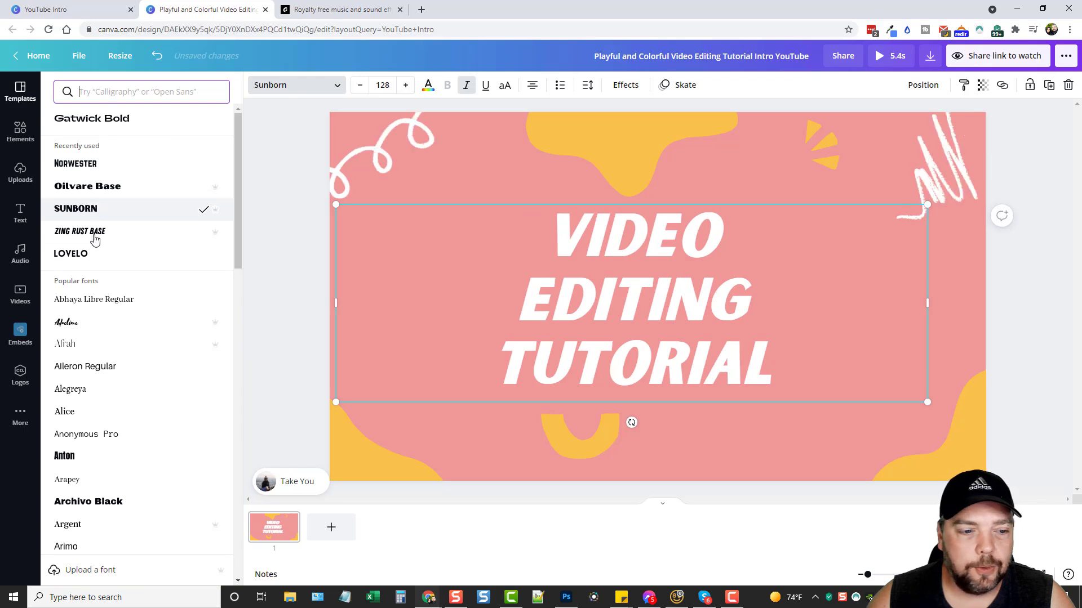
{"action": "scroll", "coordinate": [97, 316], "scroll_direction": "down", "scroll_amount": 3}
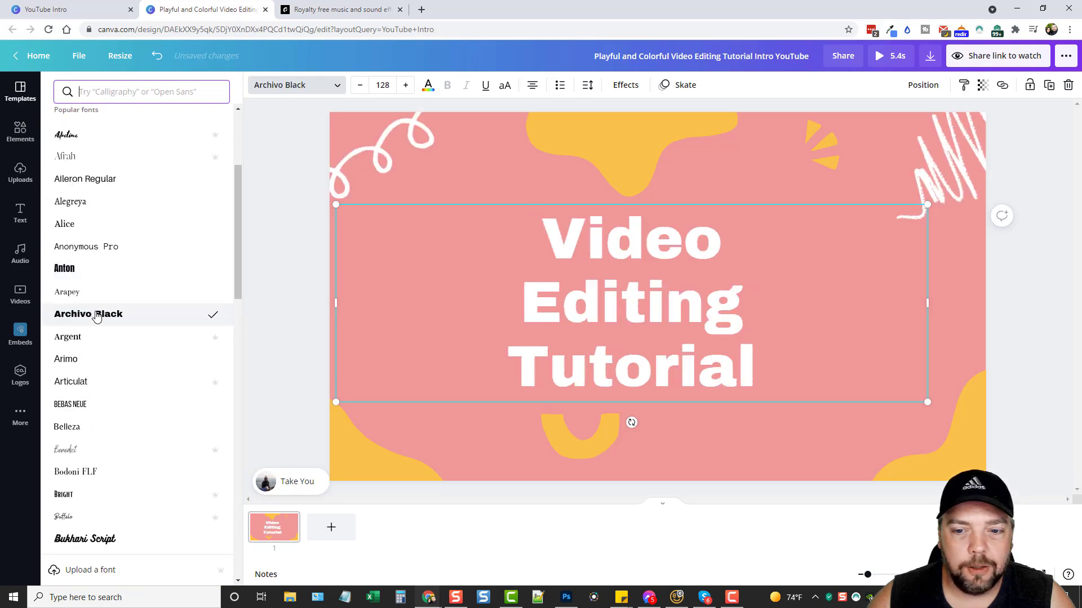
{"action": "scroll", "coordinate": [97, 314], "scroll_direction": "down", "scroll_amount": 3}
{"action": "left_click", "coordinate": [92, 219]}
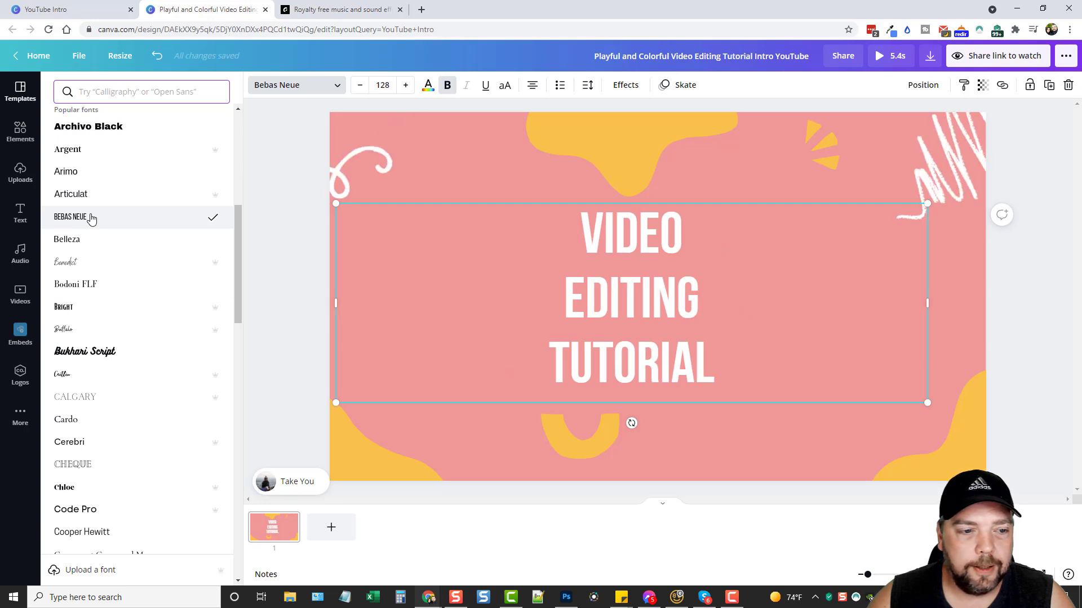
{"action": "left_click", "coordinate": [75, 310]}
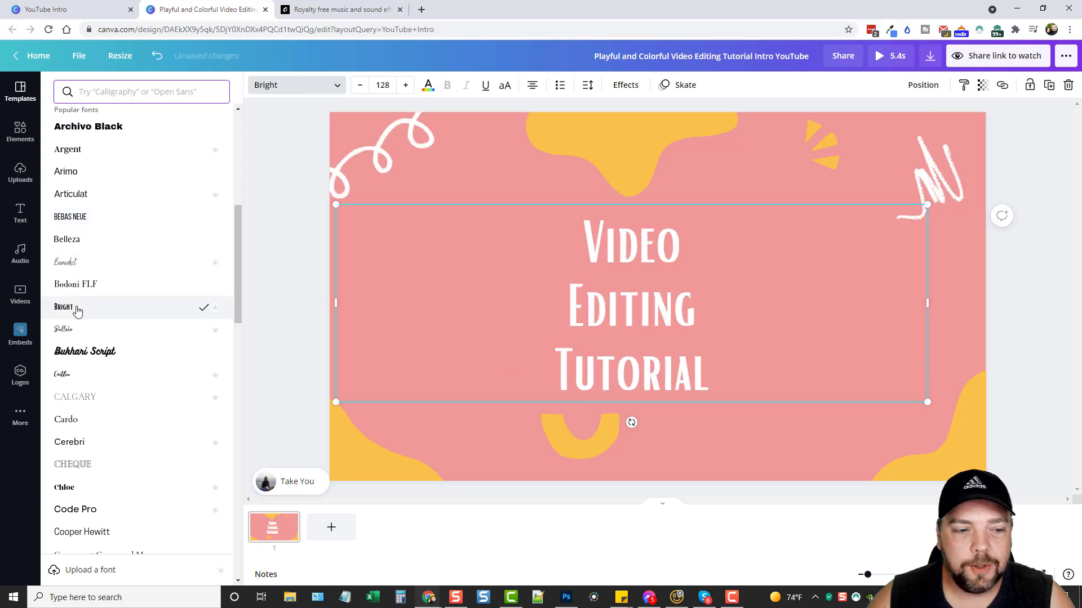
{"action": "scroll", "coordinate": [77, 310], "scroll_direction": "down", "scroll_amount": 5}
{"action": "left_click", "coordinate": [90, 164]}
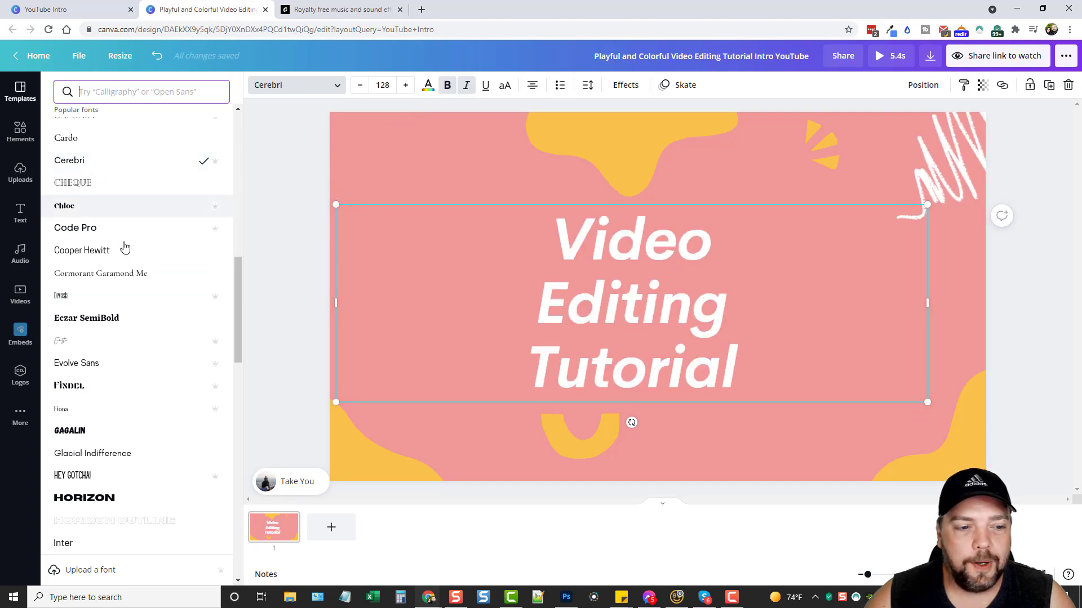
- Remove the line break after "Video" so the title's first line reads "Video Editing", with a space between the words
{"action": "left_click", "coordinate": [571, 313]}
{"action": "left_click", "coordinate": [731, 249]}
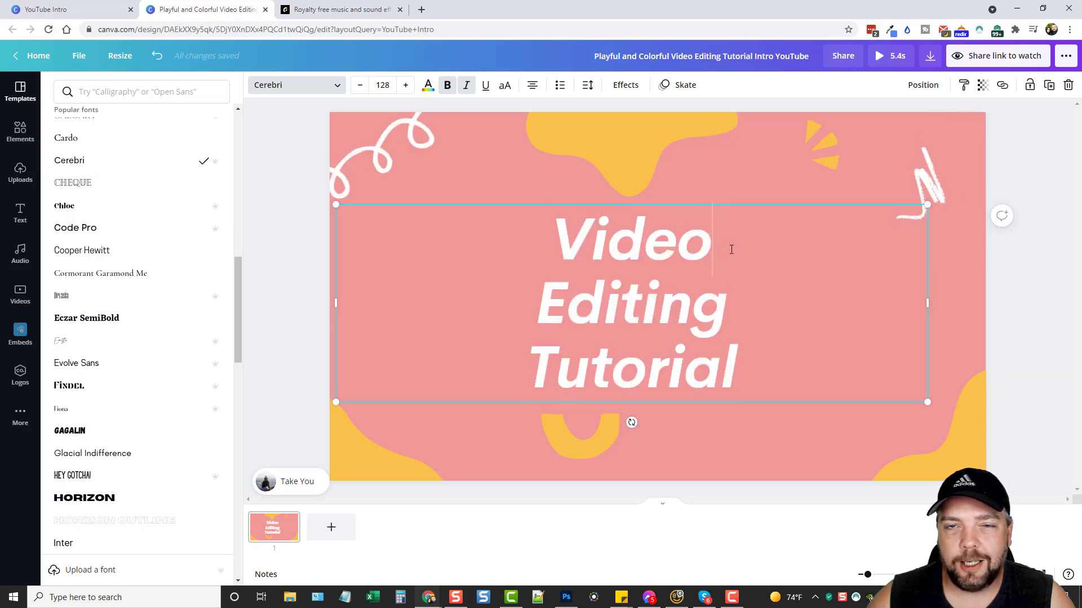
{"action": "key", "text": "Delete"}
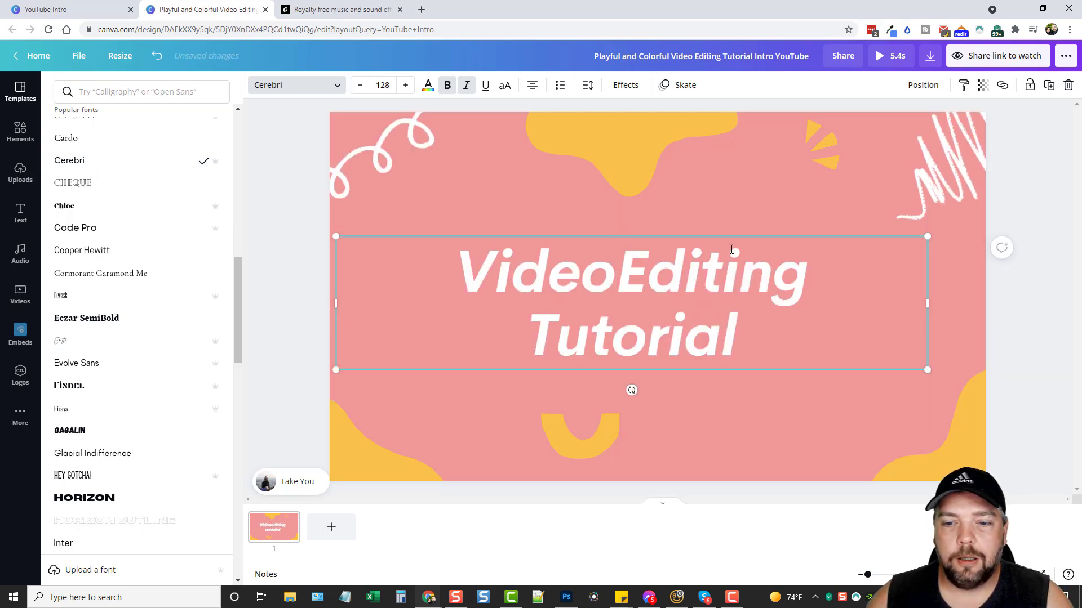
{"action": "left_click", "coordinate": [594, 288]}
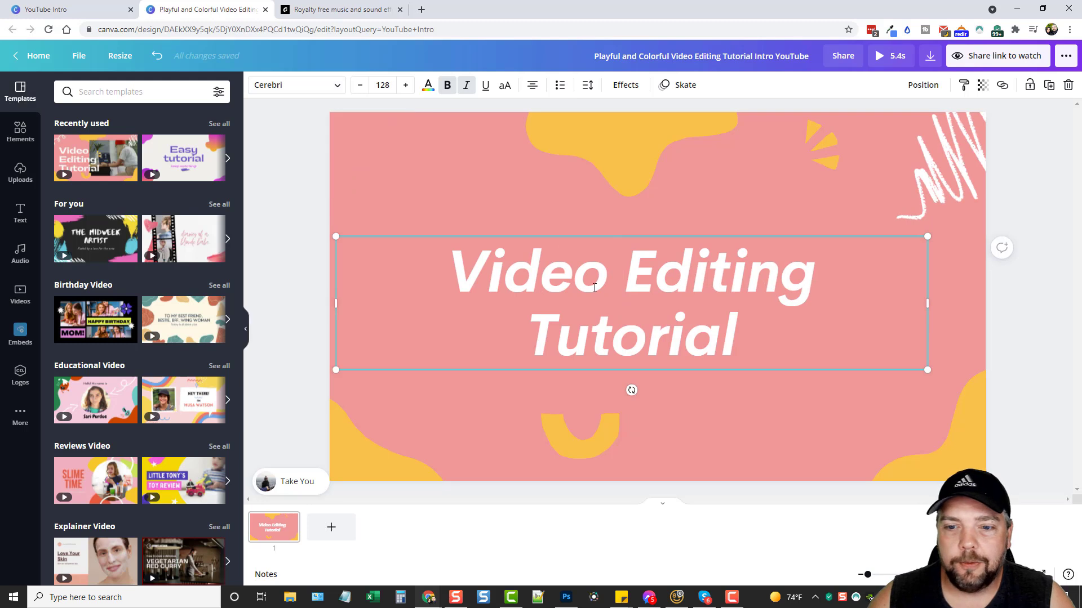
{"action": "left_click", "coordinate": [1006, 292]}
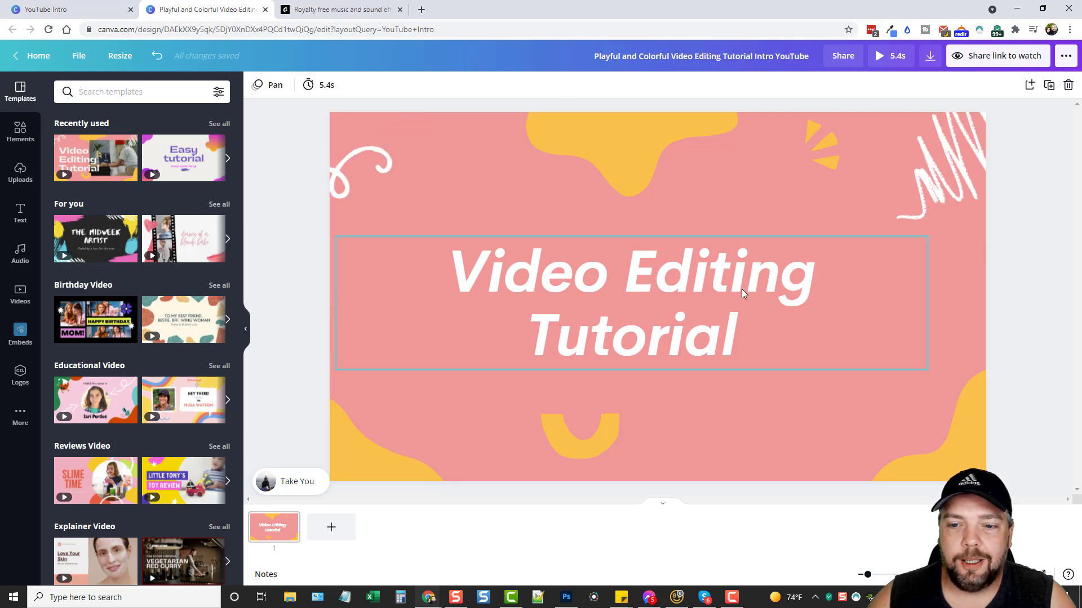
- Move the title text box to the right so it is horizontally centred on the page
{"action": "left_click", "coordinate": [725, 283]}
{"action": "left_click_drag", "start_coordinate": [685, 278], "coordinate": [712, 277]}
{"action": "left_click", "coordinate": [1022, 317]}
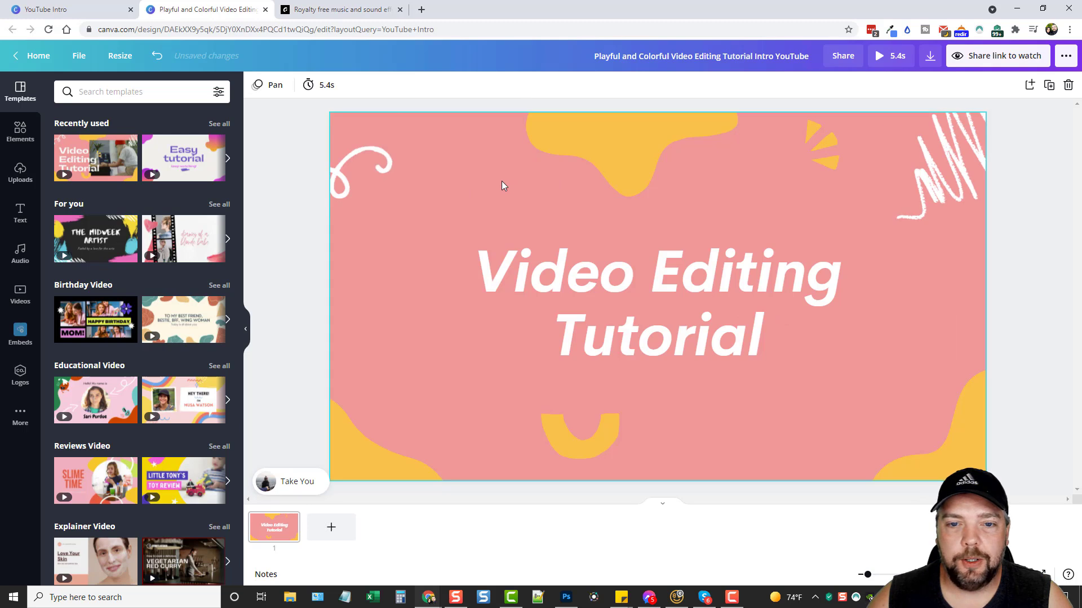
- Set the page background to the darkest blue among the default colours and play a preview of the intro
{"action": "left_click", "coordinate": [496, 161]}
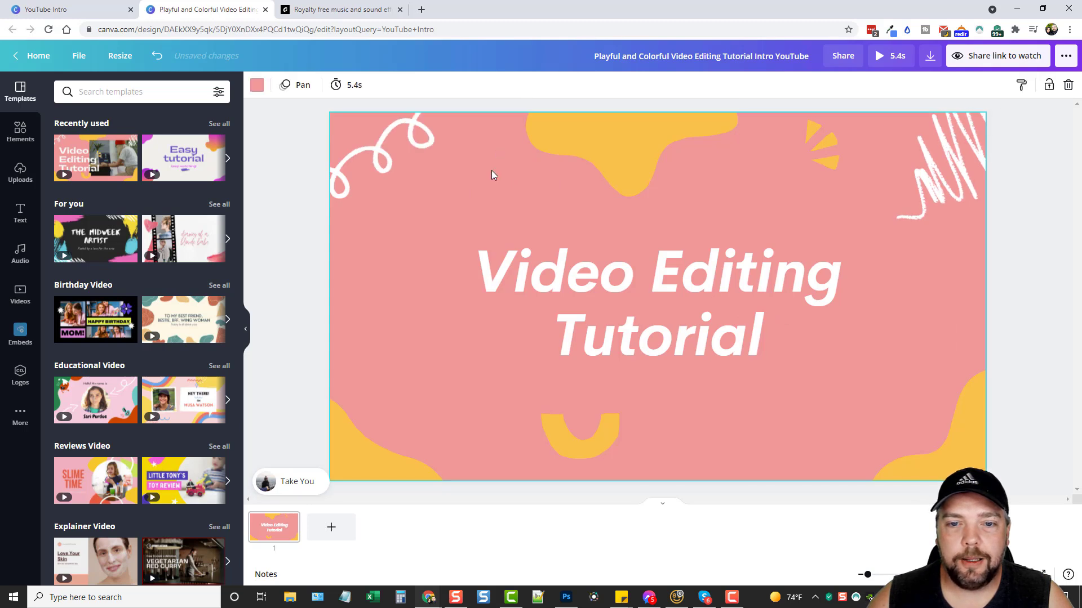
{"action": "left_click", "coordinate": [257, 86]}
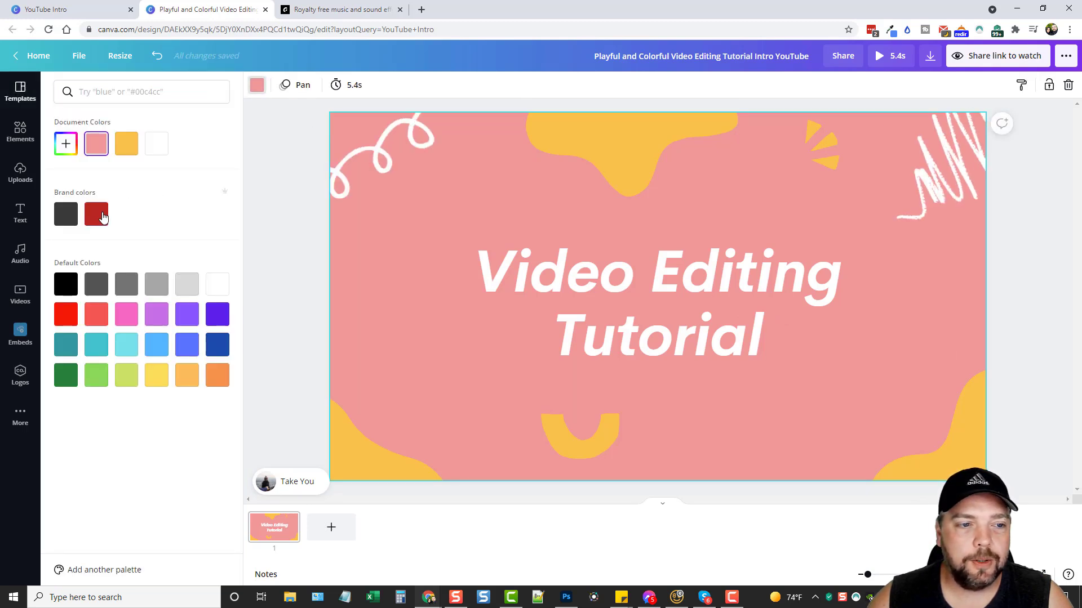
{"action": "left_click", "coordinate": [221, 349]}
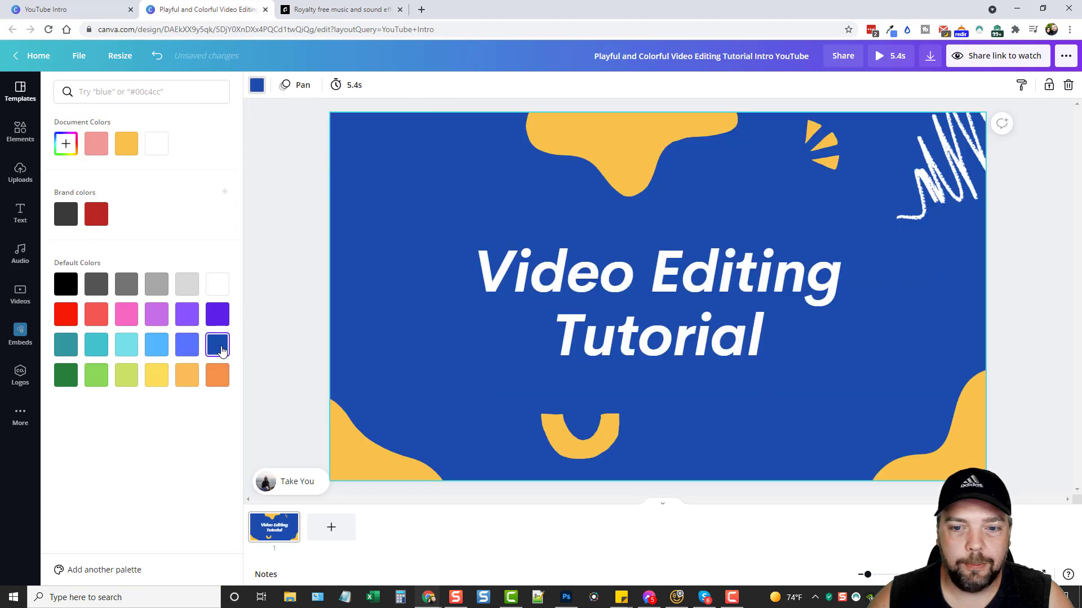
{"action": "left_click", "coordinate": [1030, 251]}
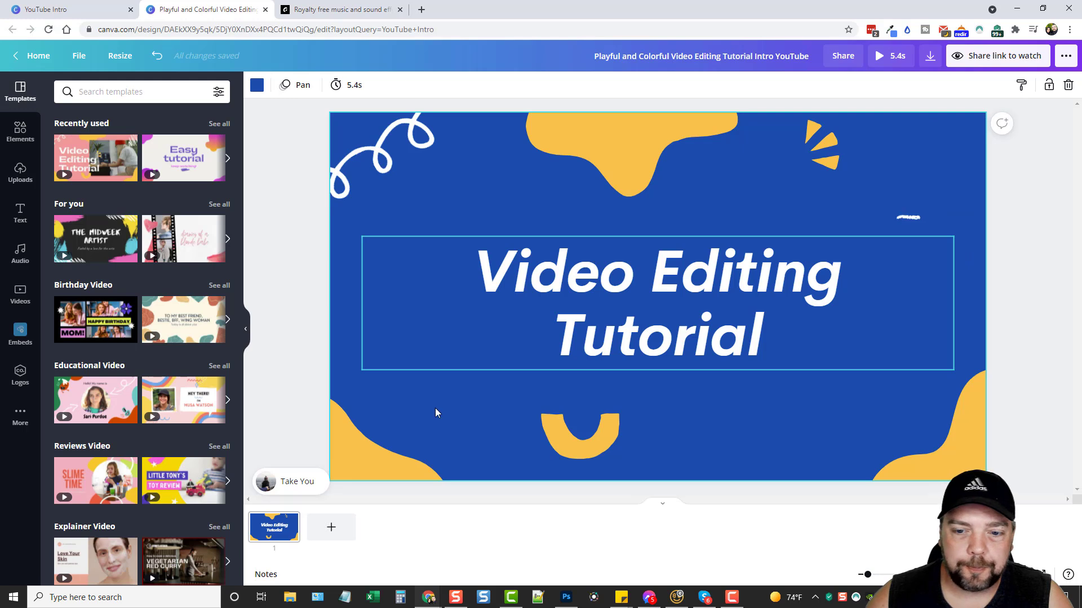
{"action": "left_click", "coordinate": [1027, 286]}
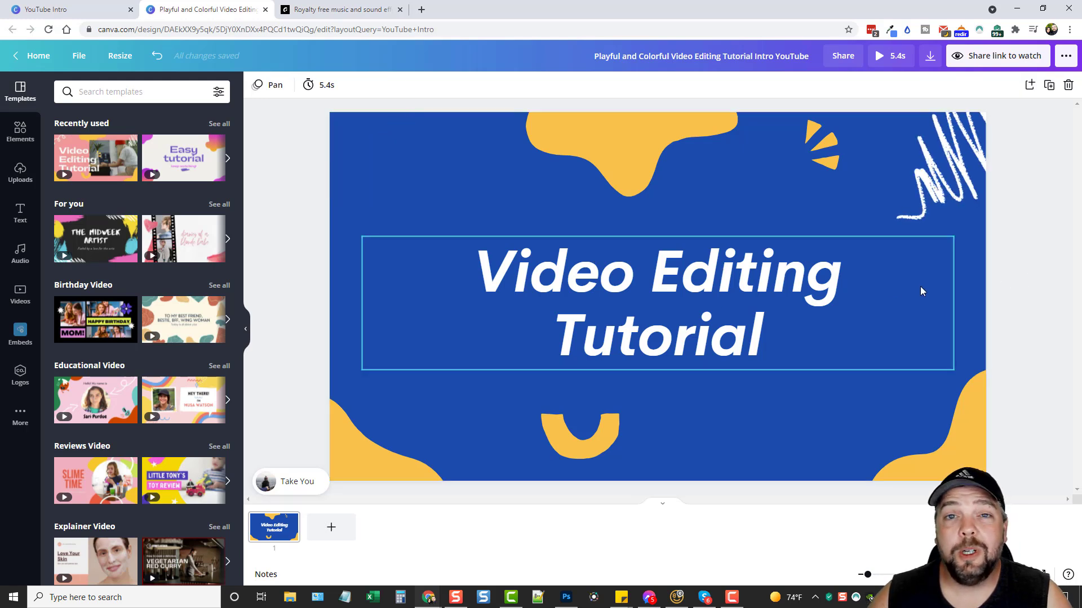
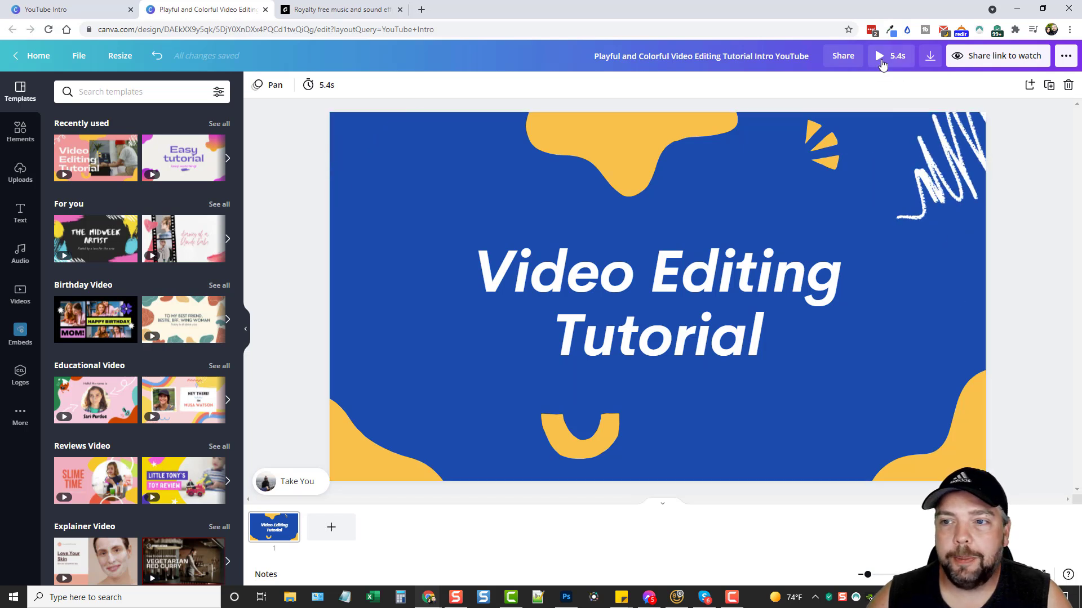
{"action": "left_click", "coordinate": [880, 60]}
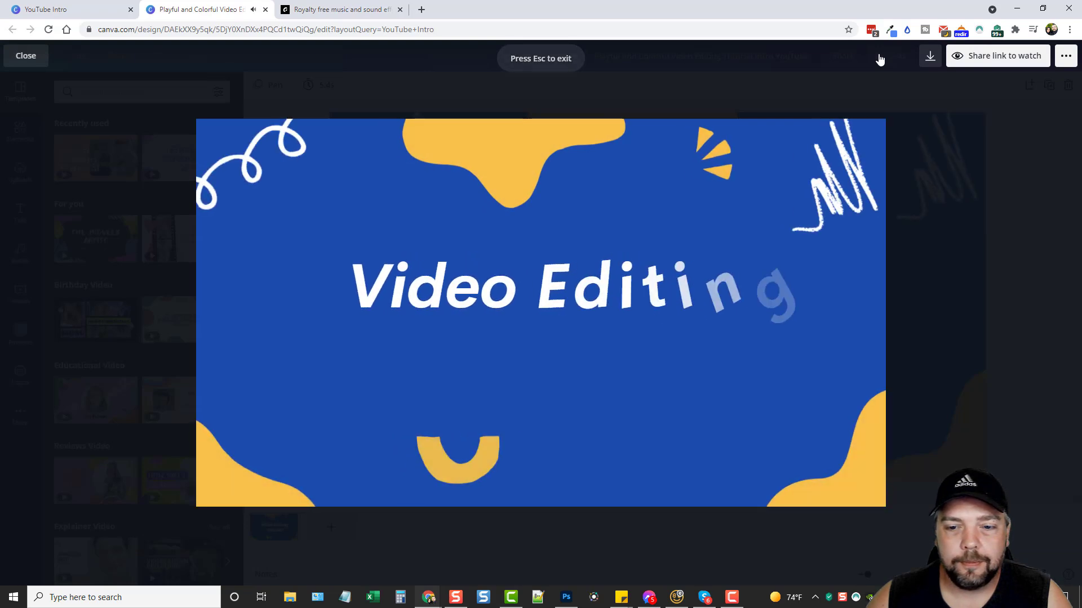
{"action": "left_click", "coordinate": [25, 54]}
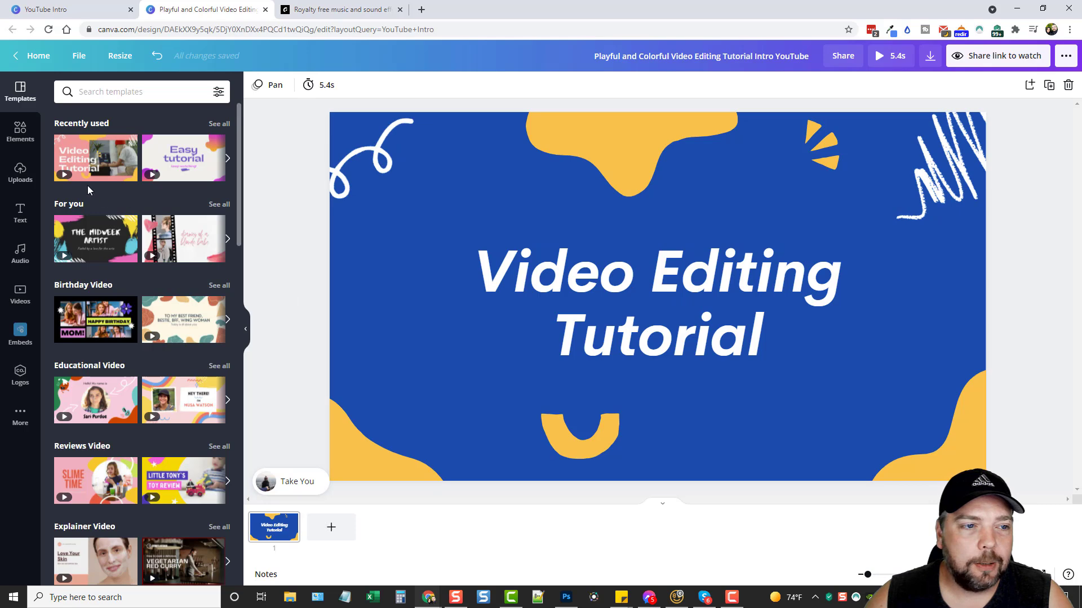
- Search the elements library for "animations" and browse the results
{"action": "left_click", "coordinate": [19, 130]}
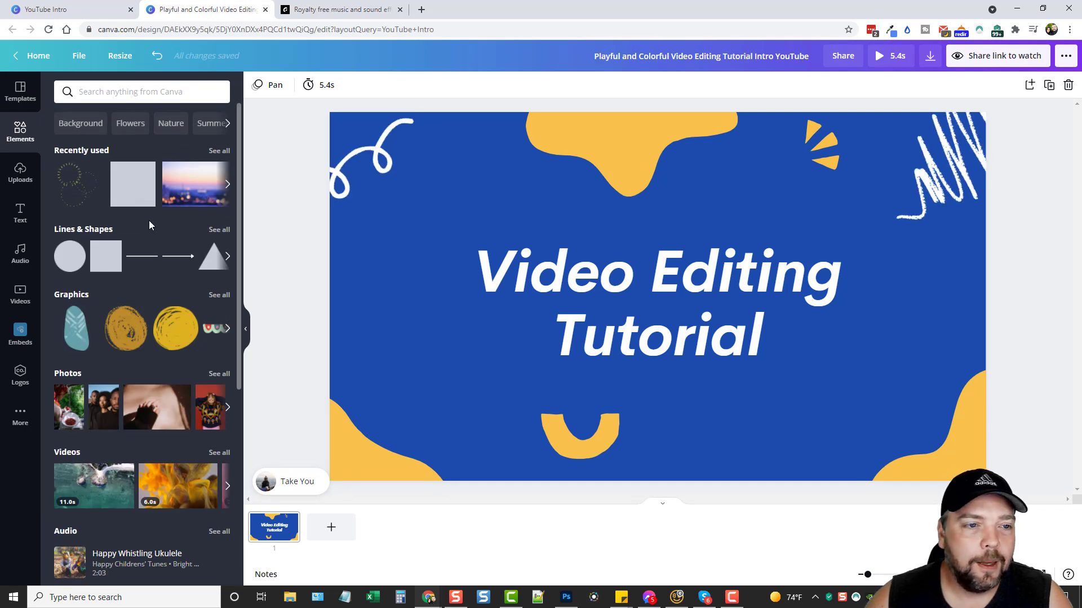
{"action": "left_click", "coordinate": [133, 91]}
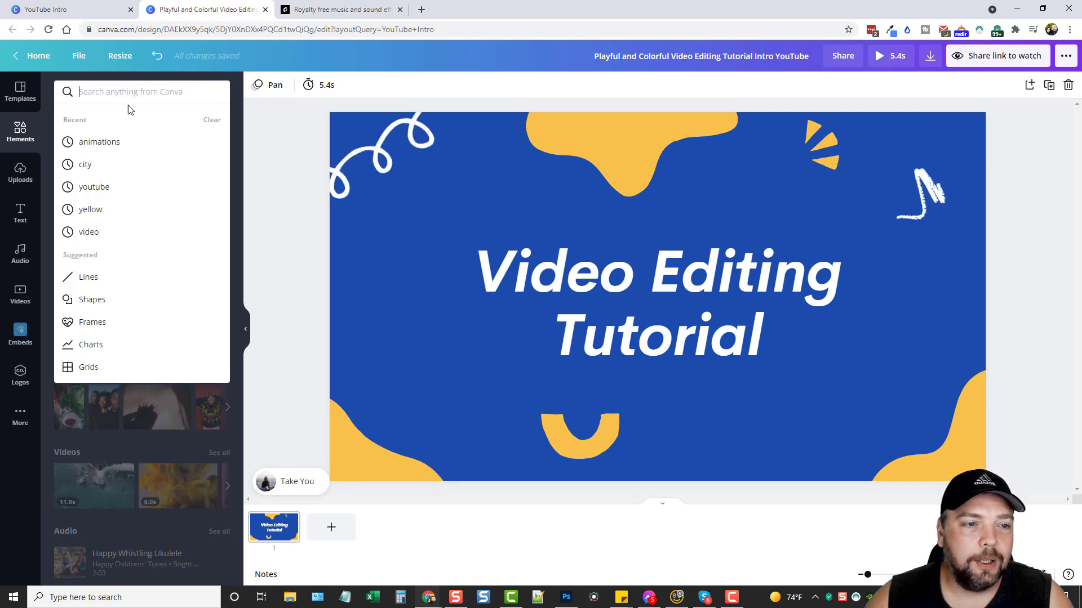
{"action": "left_click", "coordinate": [101, 143]}
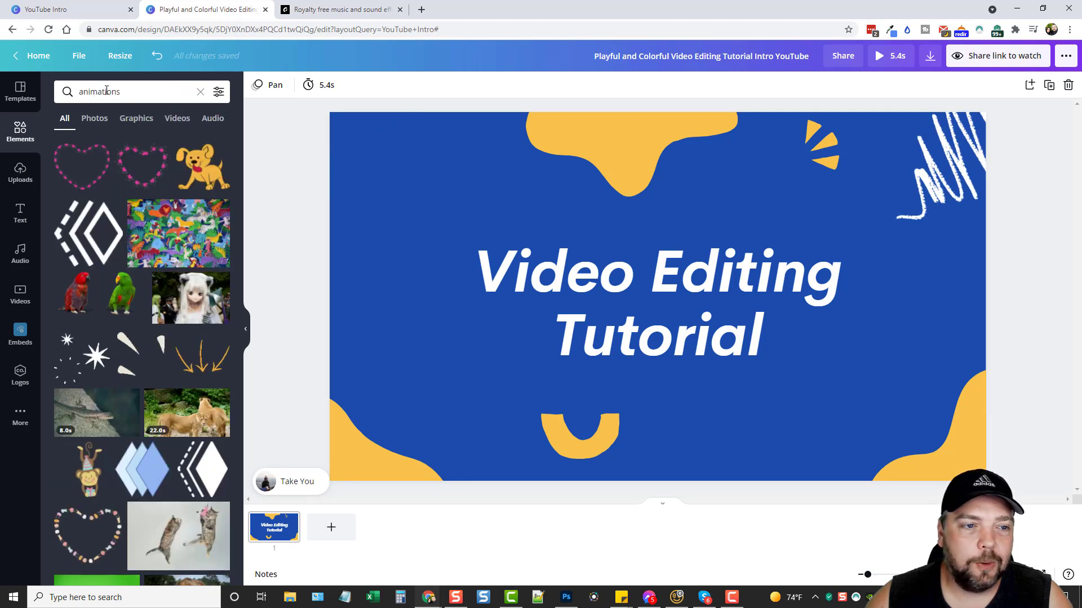
{"action": "scroll", "coordinate": [139, 295], "scroll_direction": "down", "scroll_amount": 2}
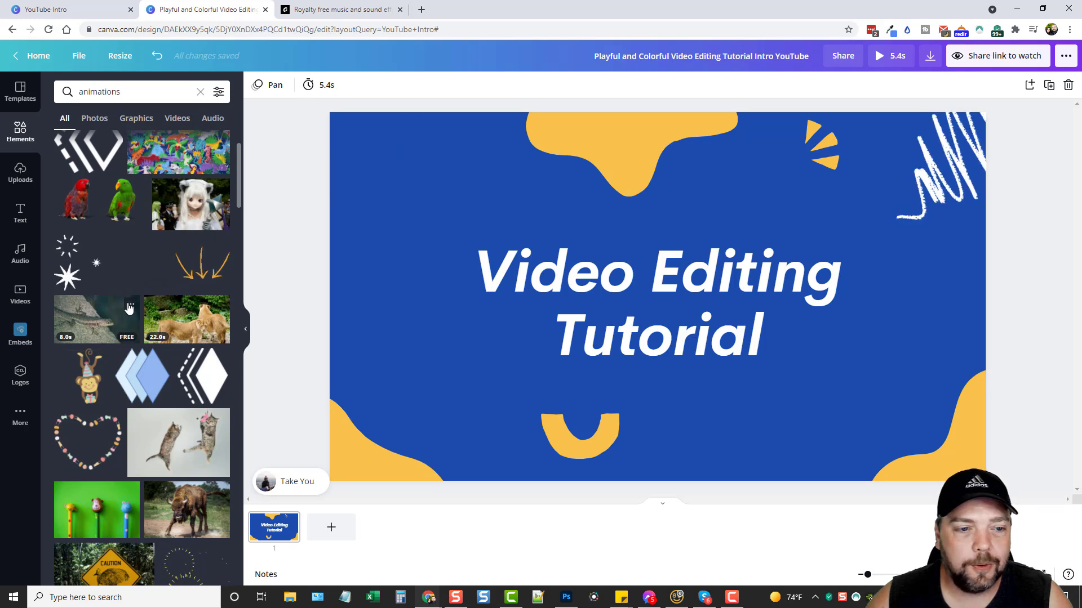
- Try the white three-stroke burst animation at a small size above the title's left end, and remove it
{"action": "left_click", "coordinate": [141, 261]}
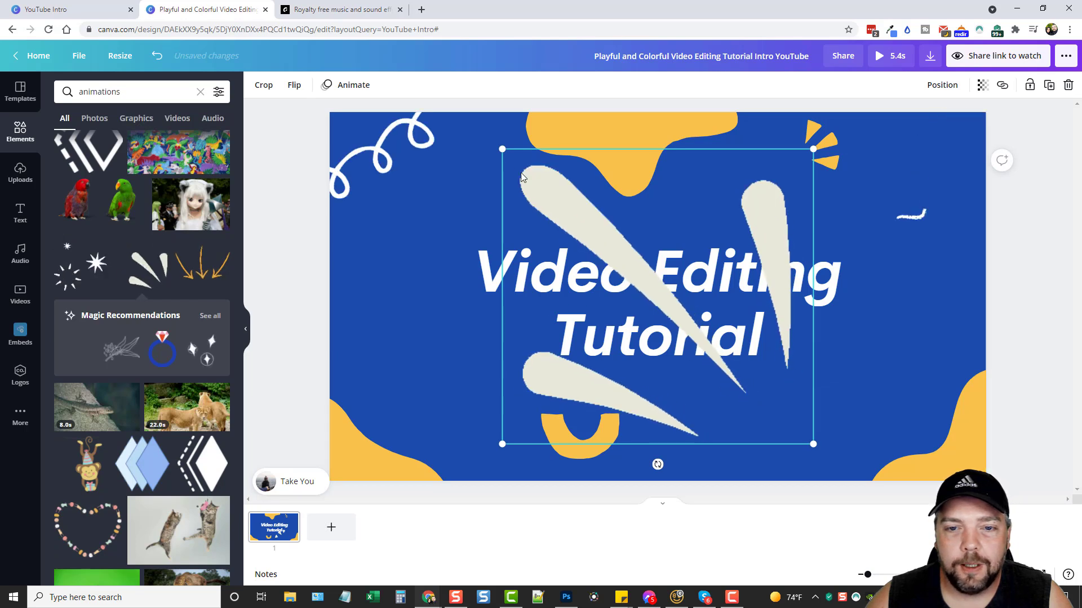
{"action": "left_click_drag", "start_coordinate": [504, 153], "coordinate": [437, 210]}
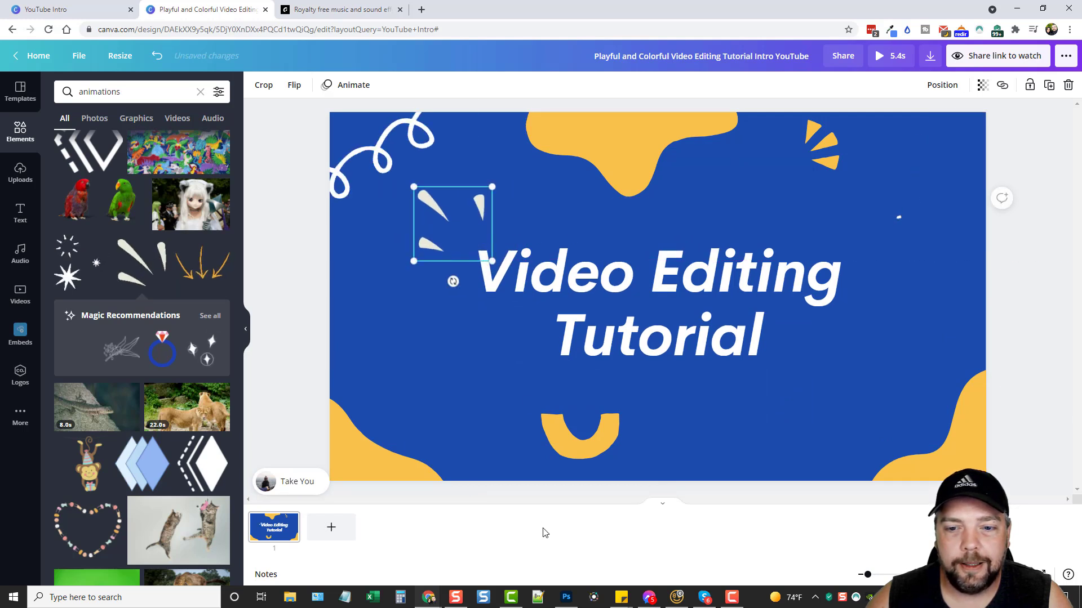
{"action": "left_click", "coordinate": [545, 533]}
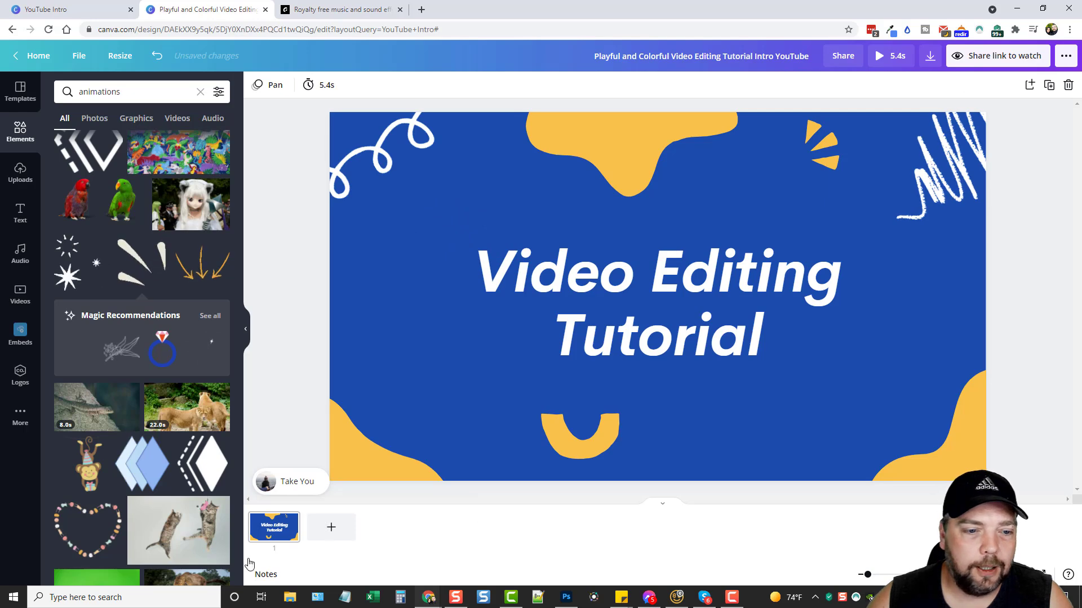
- Add the red and orange confetti animation from the results and move it down to the page's lower edge
{"action": "scroll", "coordinate": [183, 337], "scroll_direction": "down", "scroll_amount": 7}
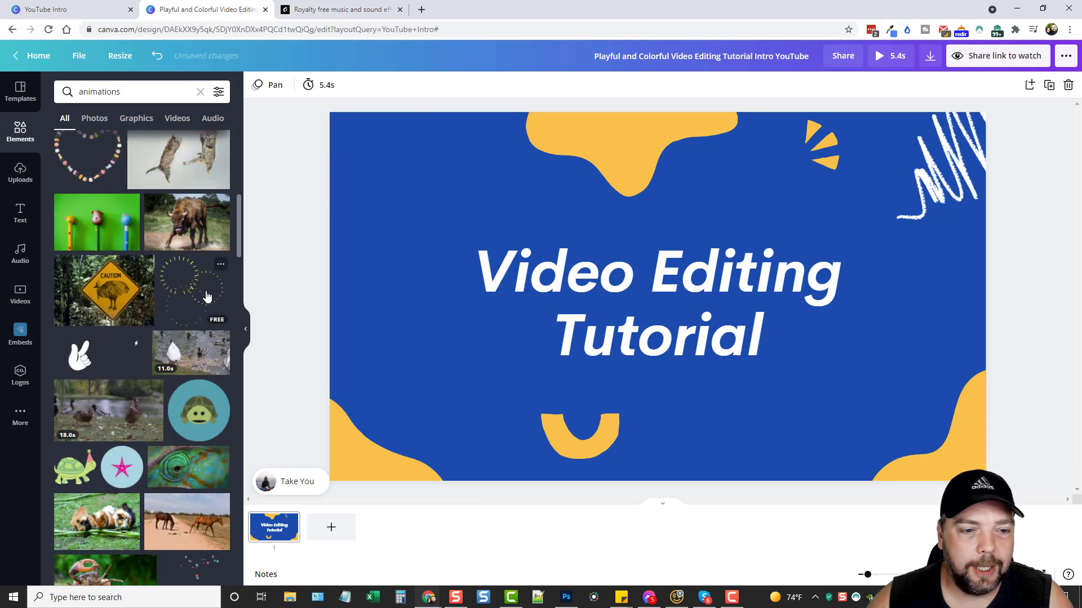
{"action": "scroll", "coordinate": [195, 288], "scroll_direction": "down", "scroll_amount": 5}
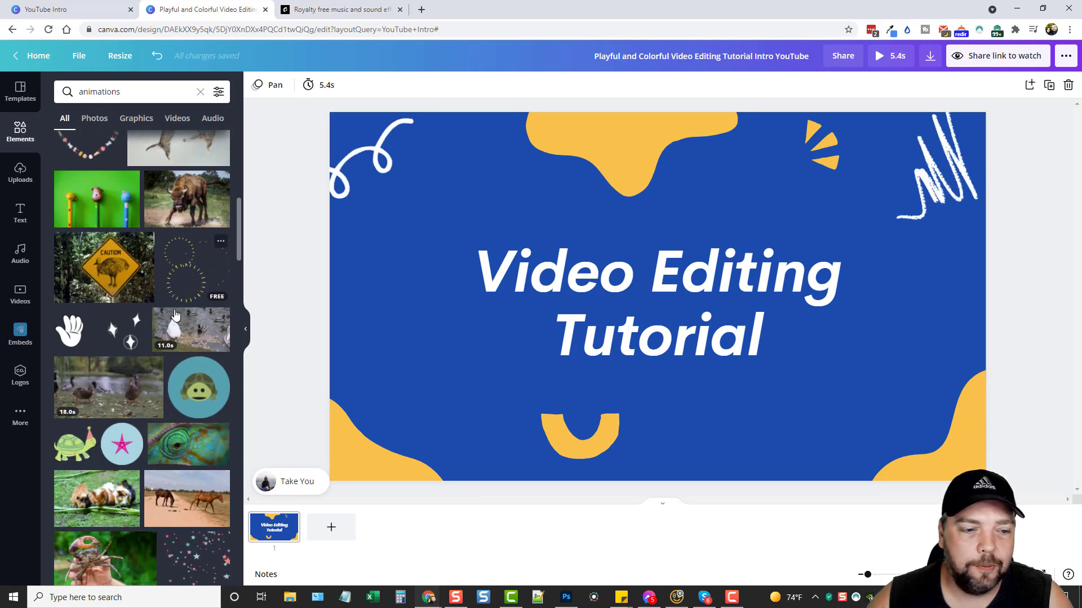
{"action": "scroll", "coordinate": [169, 316], "scroll_direction": "down", "scroll_amount": 6}
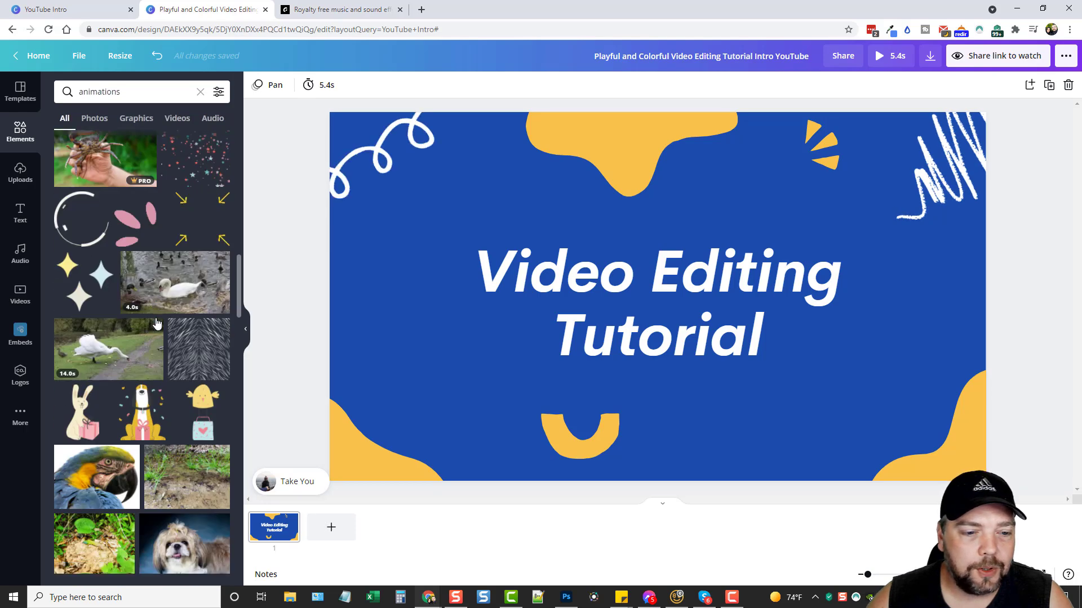
{"action": "scroll", "coordinate": [163, 317], "scroll_direction": "down", "scroll_amount": 2}
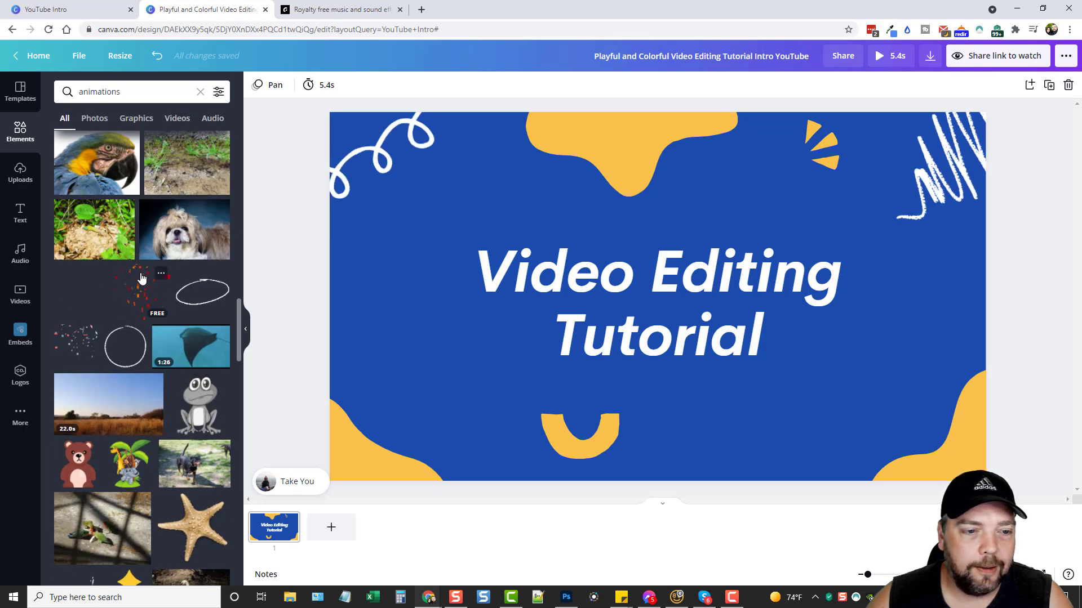
{"action": "left_click", "coordinate": [140, 298]}
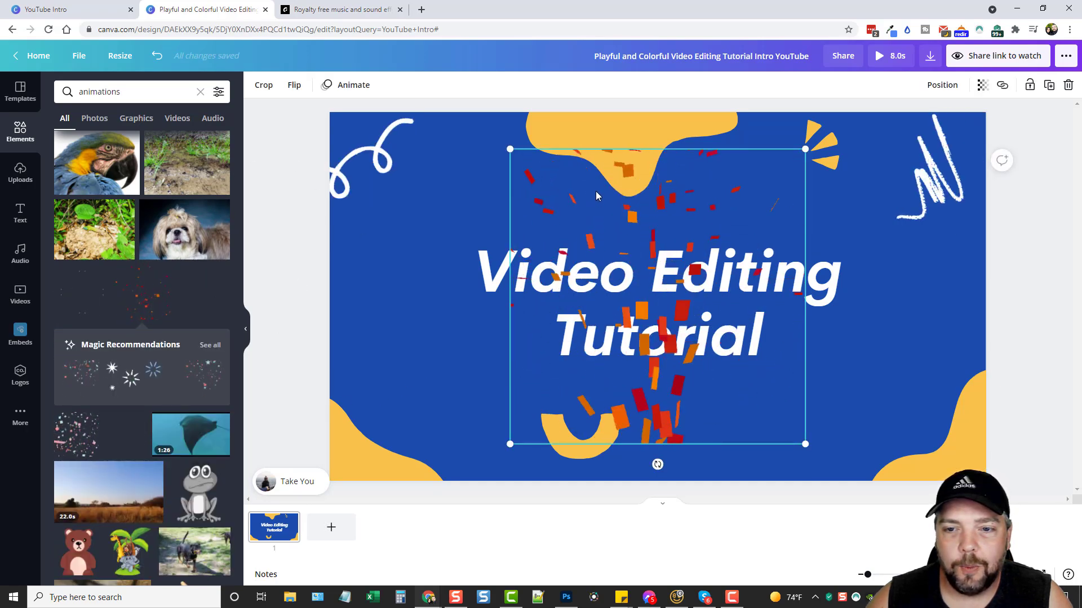
{"action": "left_click_drag", "start_coordinate": [650, 206], "coordinate": [642, 242]}
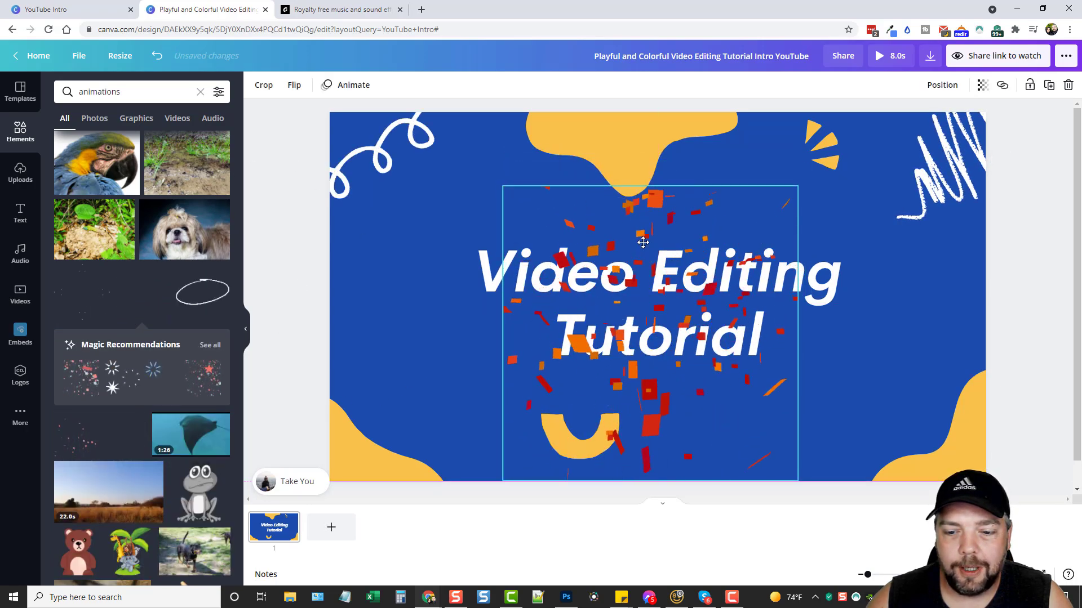
- Send the confetti animation to the back, behind the title, and delete it from the page
{"action": "left_click", "coordinate": [935, 90]}
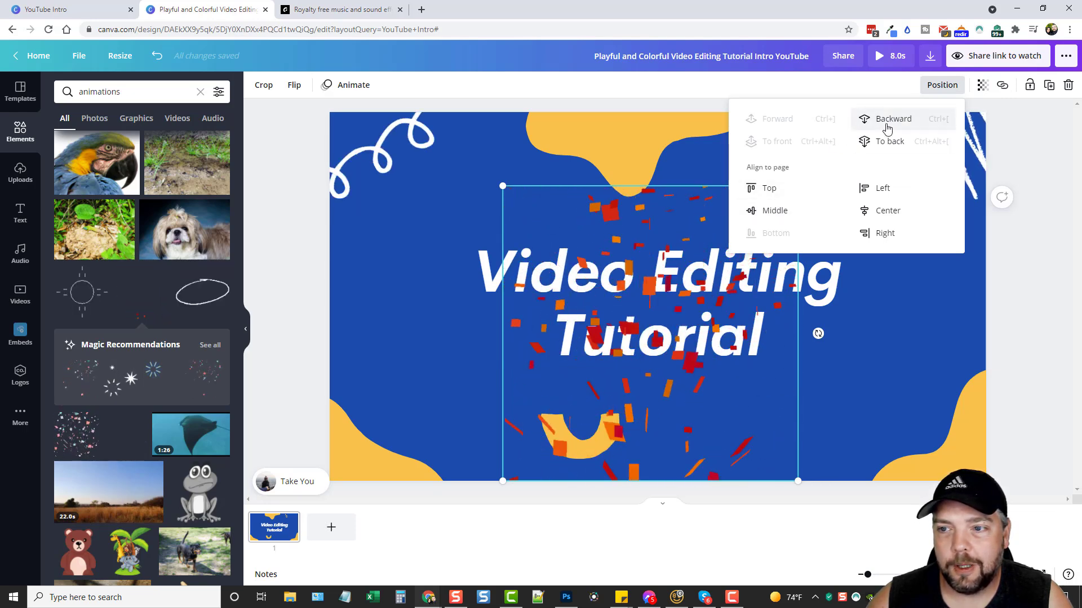
{"action": "left_click", "coordinate": [879, 141]}
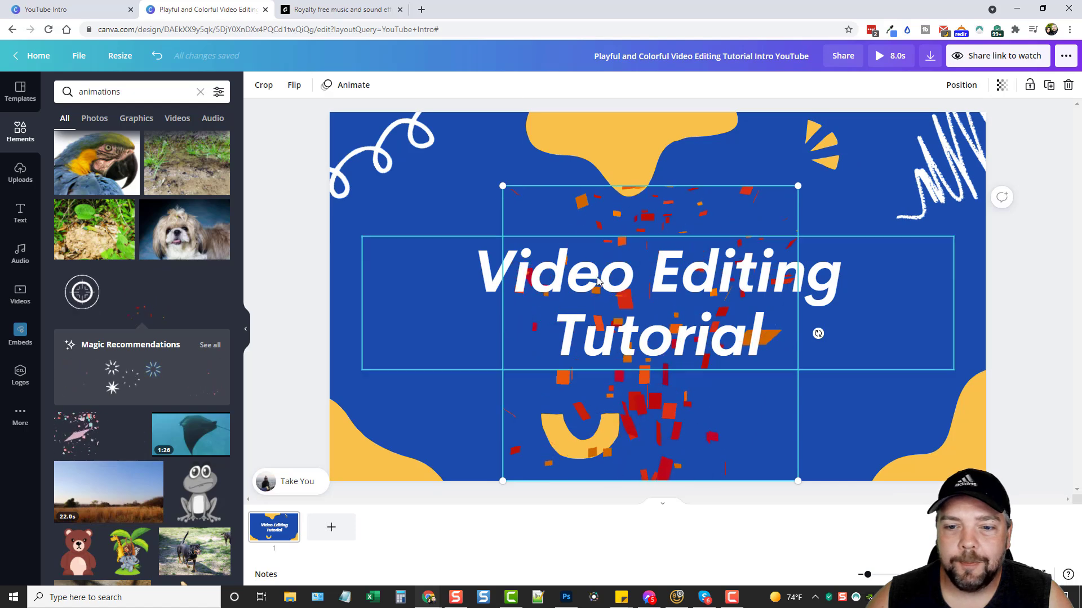
{"action": "key", "text": "Delete"}
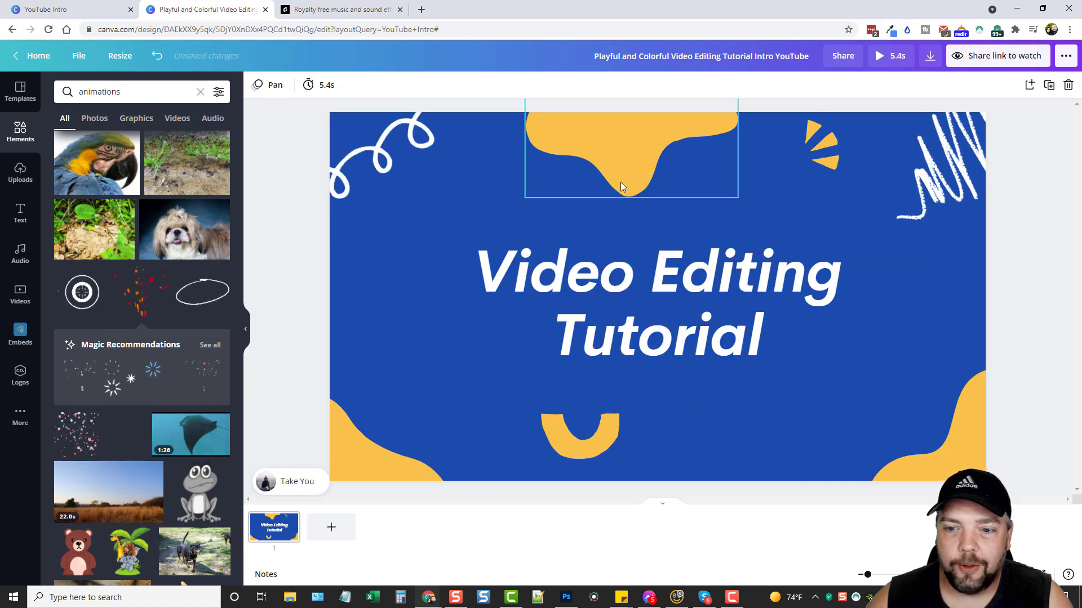
- Add the yellow four-star animation from the results, shrink it and place it beside the left end of the title
{"action": "scroll", "coordinate": [169, 394], "scroll_direction": "up", "scroll_amount": 3}
{"action": "scroll", "coordinate": [184, 433], "scroll_direction": "down", "scroll_amount": 6}
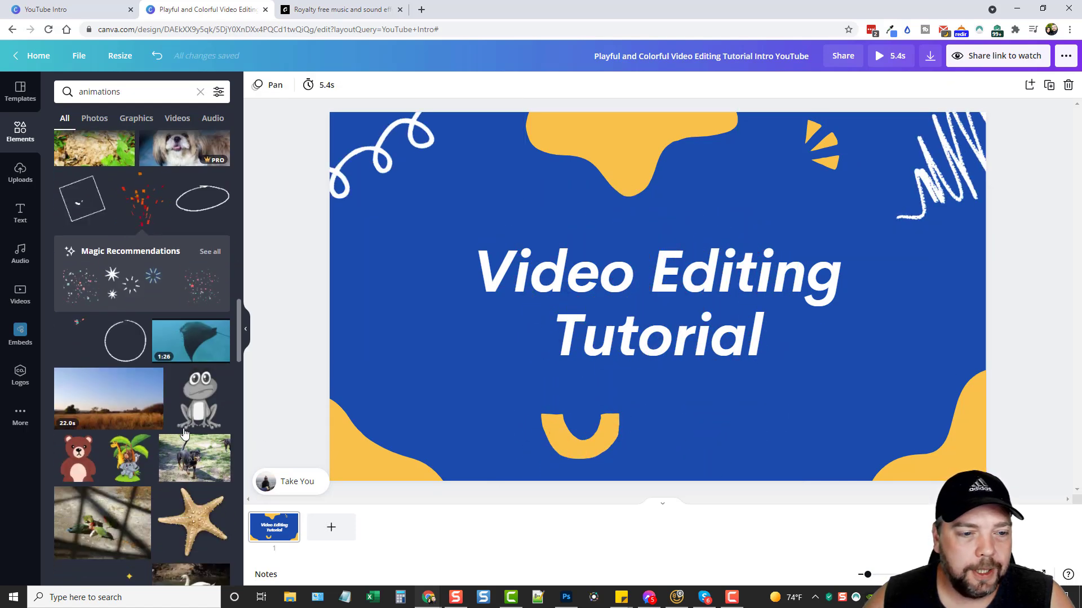
{"action": "scroll", "coordinate": [184, 433], "scroll_direction": "down", "scroll_amount": 4}
{"action": "scroll", "coordinate": [102, 345], "scroll_direction": "down", "scroll_amount": 3}
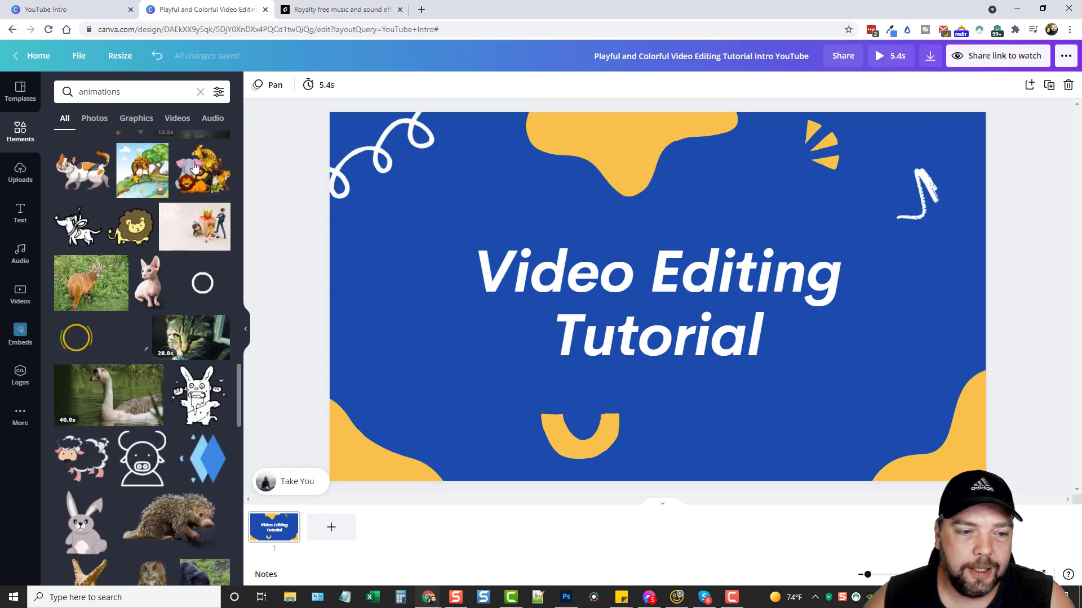
{"action": "scroll", "coordinate": [113, 389], "scroll_direction": "down", "scroll_amount": 10}
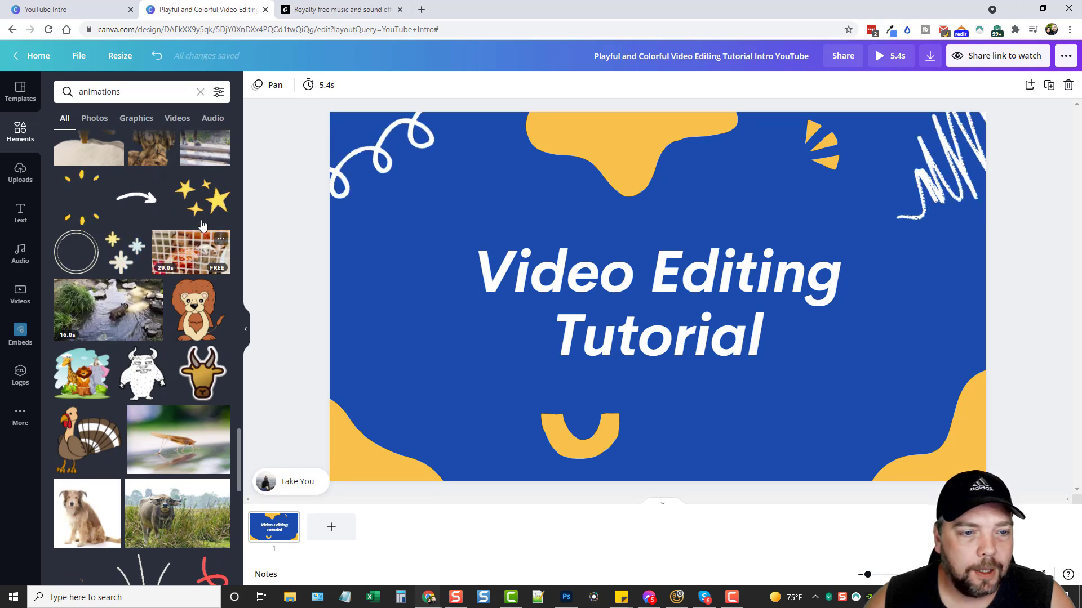
{"action": "left_click", "coordinate": [200, 204]}
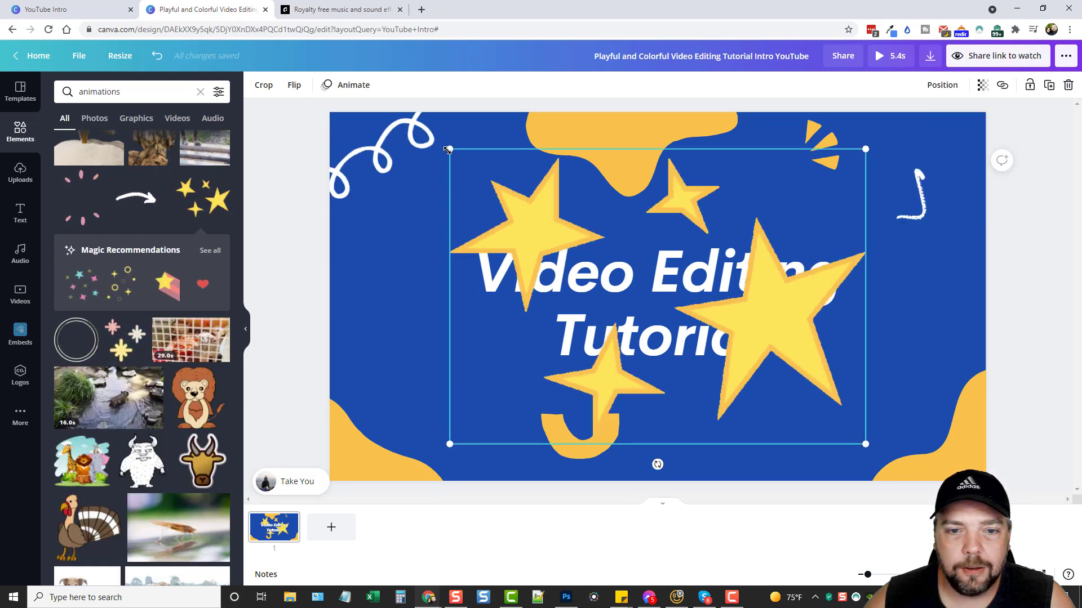
{"action": "left_click_drag", "start_coordinate": [599, 237], "coordinate": [732, 347]}
{"action": "left_click_drag", "start_coordinate": [835, 397], "coordinate": [465, 331]}
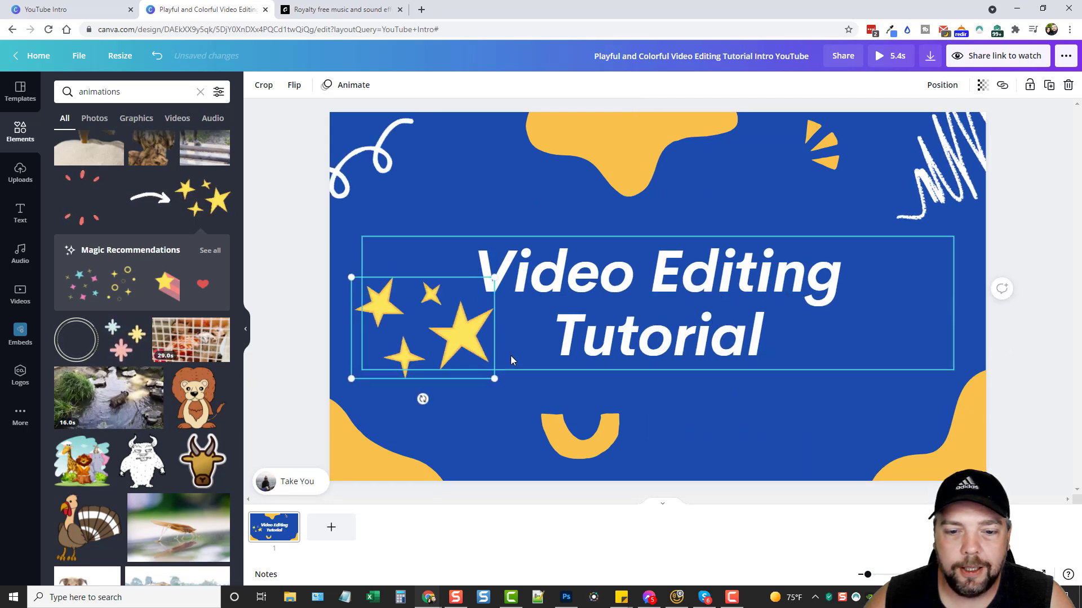
- Rotate the star animation clockwise and nudge it up so the stars sit just left of the title
{"action": "left_click_drag", "start_coordinate": [423, 400], "coordinate": [340, 399]}
{"action": "left_click_drag", "start_coordinate": [432, 360], "coordinate": [432, 342]}
{"action": "left_click", "coordinate": [1009, 343]}
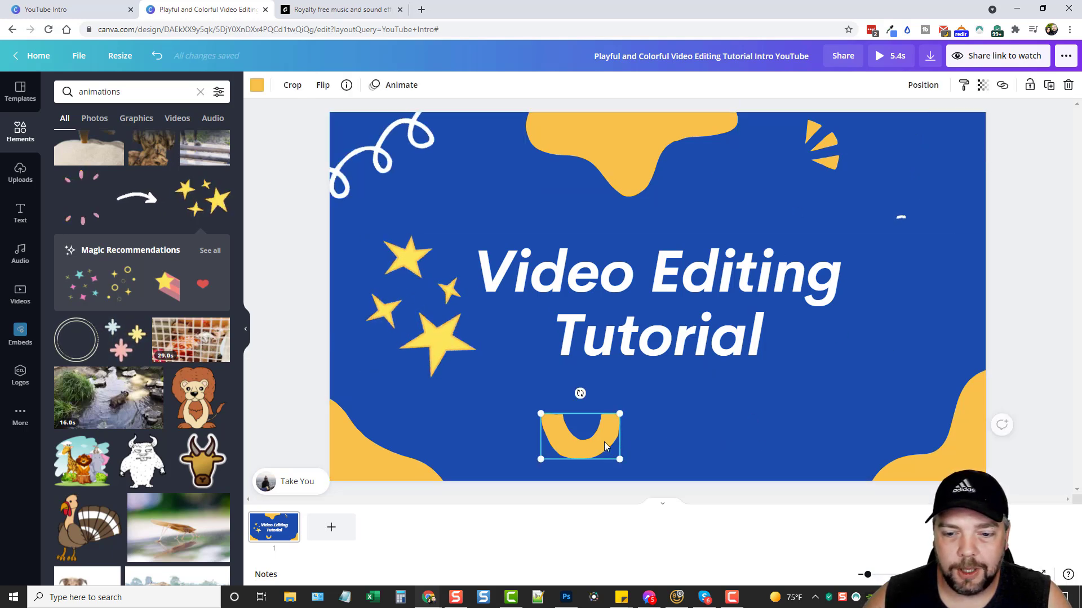
- Turn the yellow U-shape below the title upside down and move it to the centre of the page's lower edge
{"action": "left_click_drag", "start_coordinate": [580, 394], "coordinate": [584, 526]}
{"action": "left_click_drag", "start_coordinate": [586, 438], "coordinate": [666, 469]}
{"action": "left_click", "coordinate": [1025, 333]}
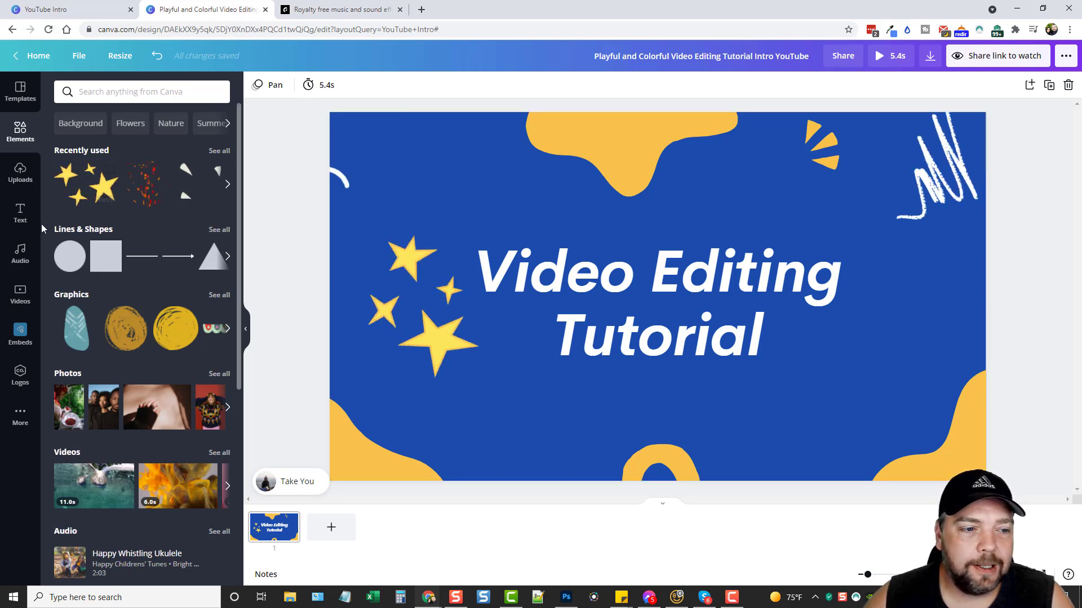
- Add the Business stock video of hands typing on a keyboard and enlarge it to cover the whole page
{"action": "left_click", "coordinate": [20, 296]}
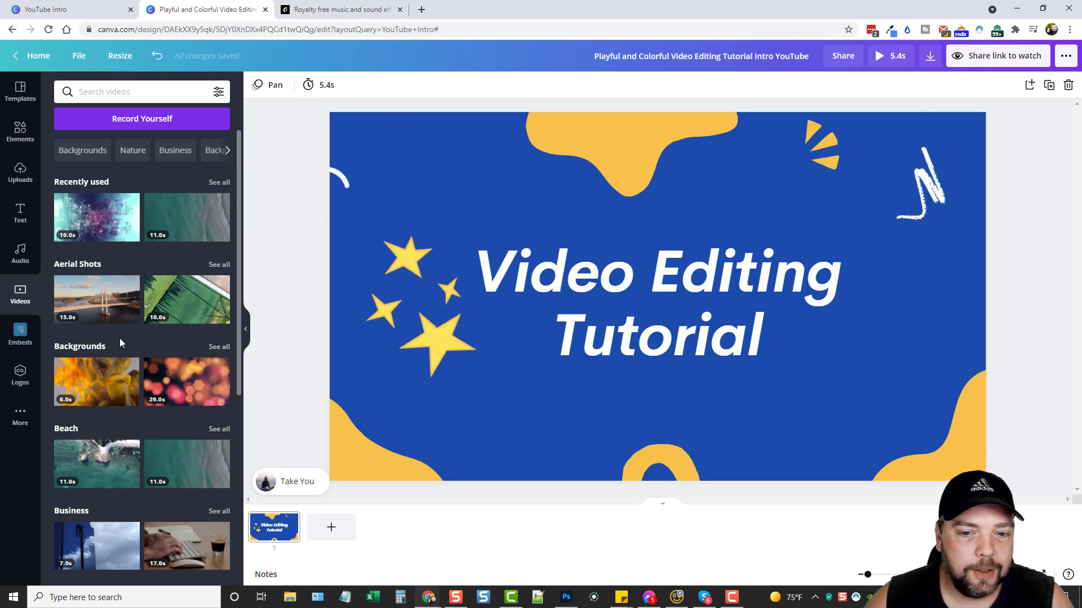
{"action": "scroll", "coordinate": [119, 338], "scroll_direction": "down", "scroll_amount": 3}
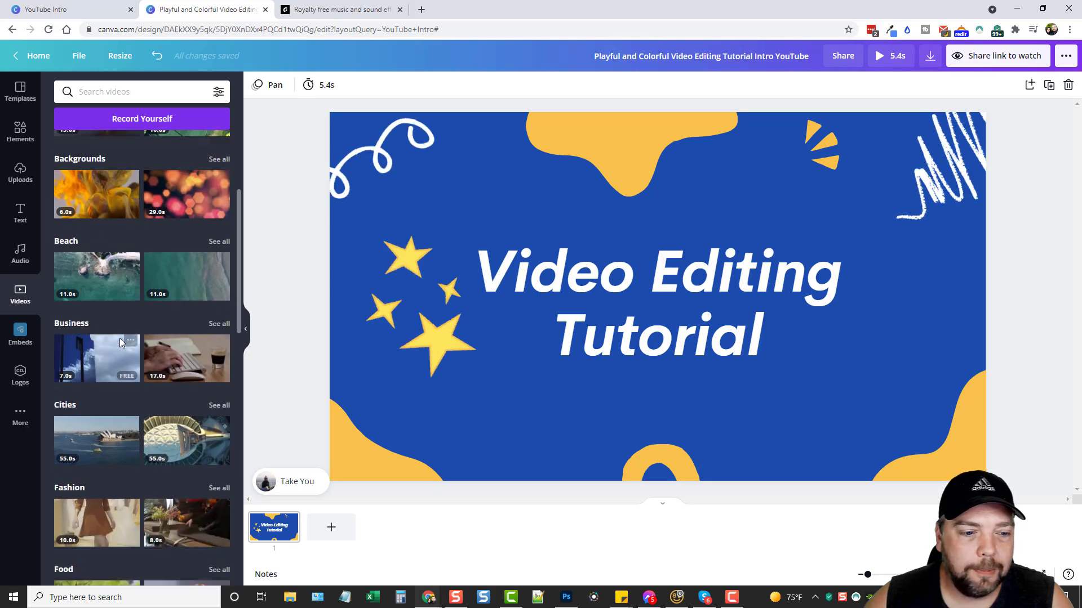
{"action": "left_click", "coordinate": [191, 355]}
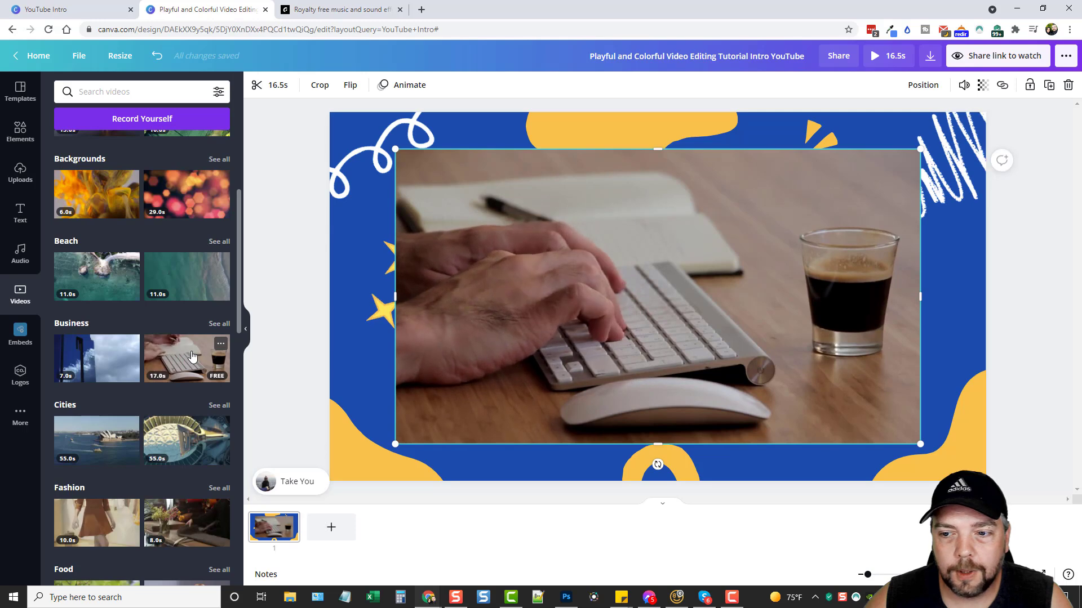
{"action": "left_click_drag", "start_coordinate": [493, 261], "coordinate": [424, 220]}
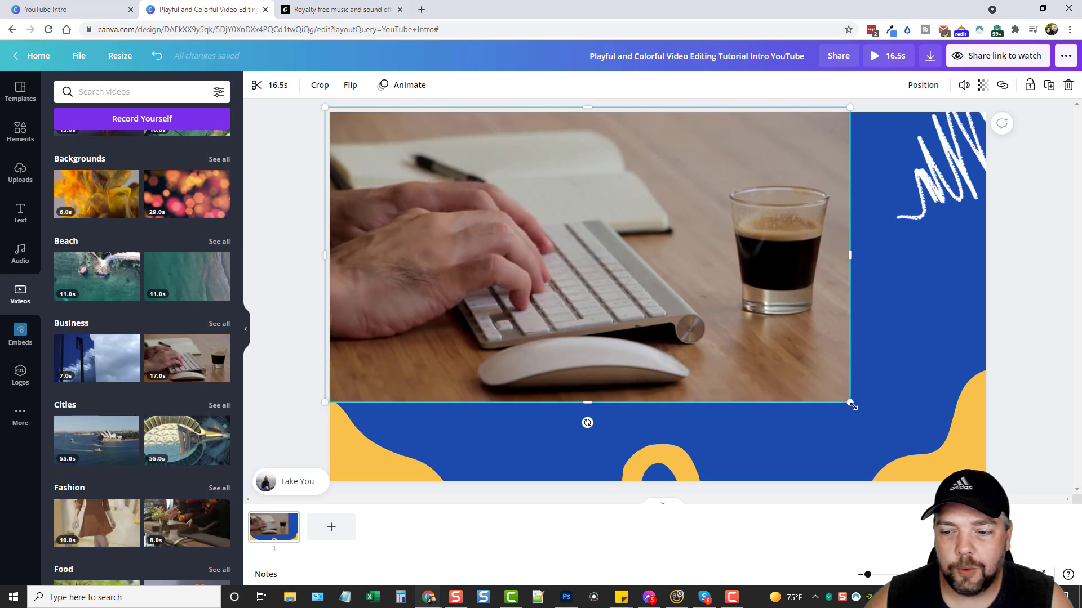
{"action": "left_click_drag", "start_coordinate": [849, 402], "coordinate": [1000, 485]}
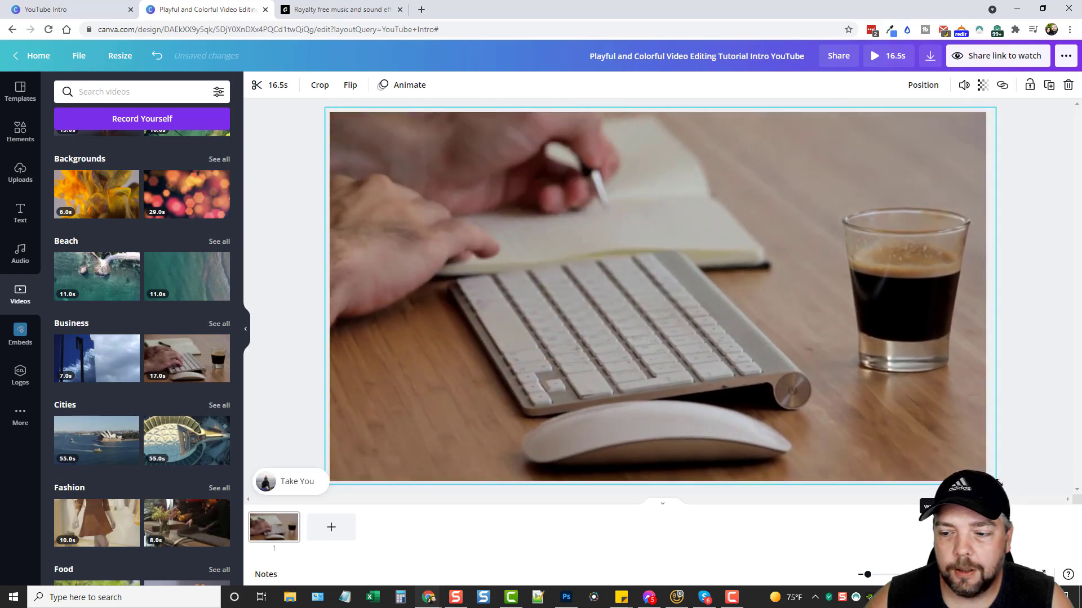
- Send the typing video to the back, behind the title and all decorations
{"action": "left_click", "coordinate": [923, 85]}
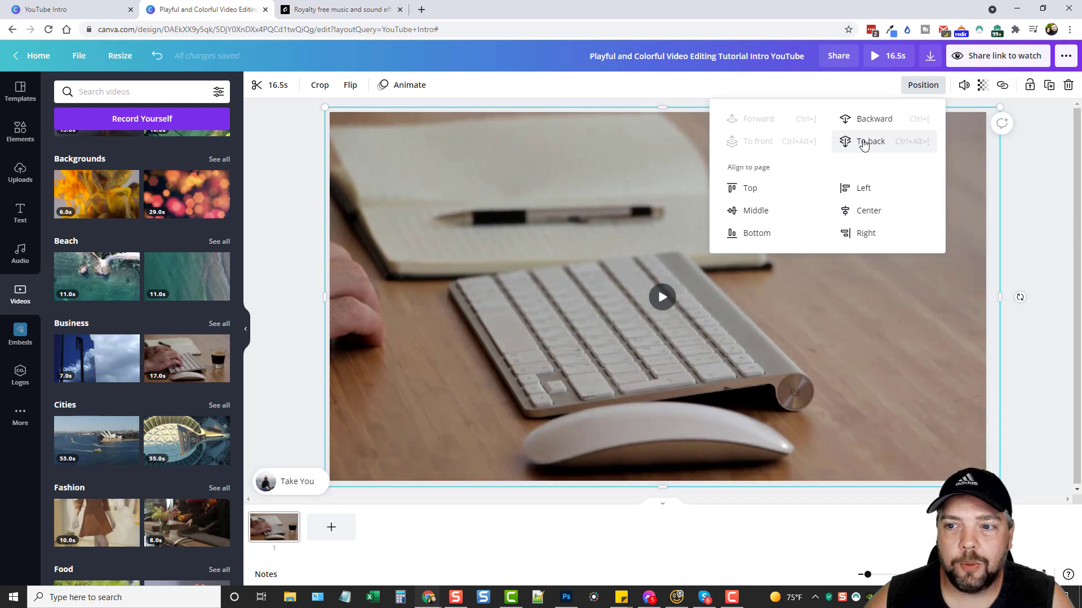
{"action": "left_click", "coordinate": [865, 143]}
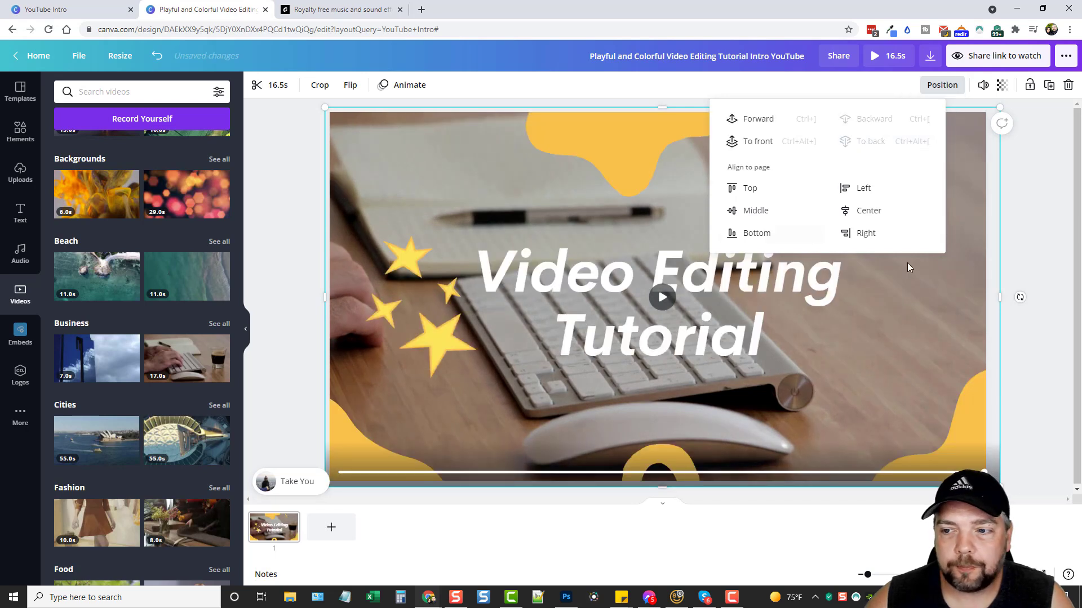
{"action": "left_click", "coordinate": [881, 266]}
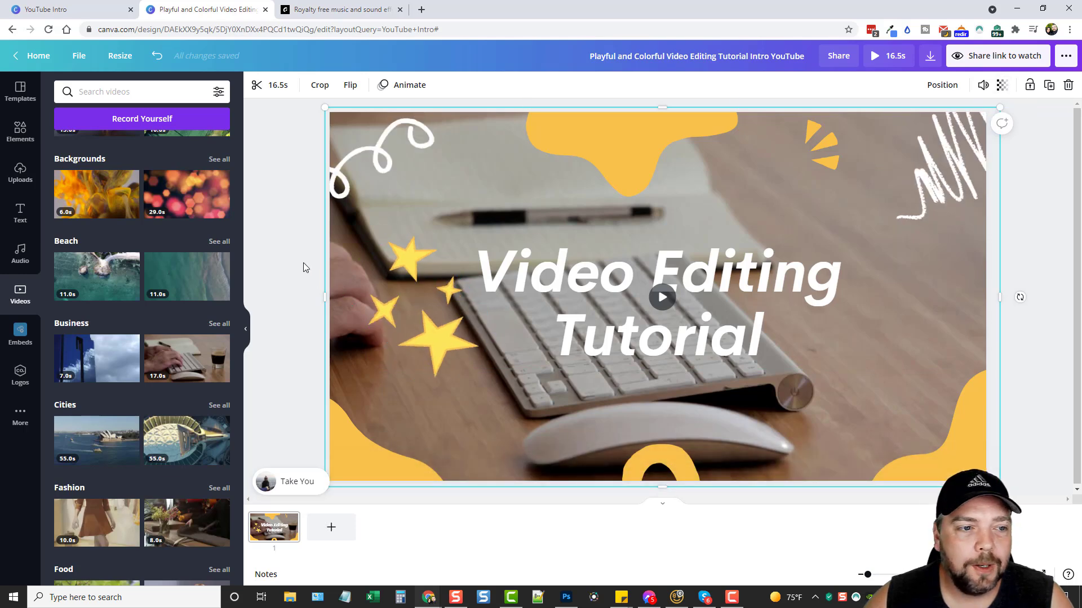
- Add a square from the lines and shapes collection and stretch it to cover the entire page
{"action": "left_click", "coordinate": [21, 130]}
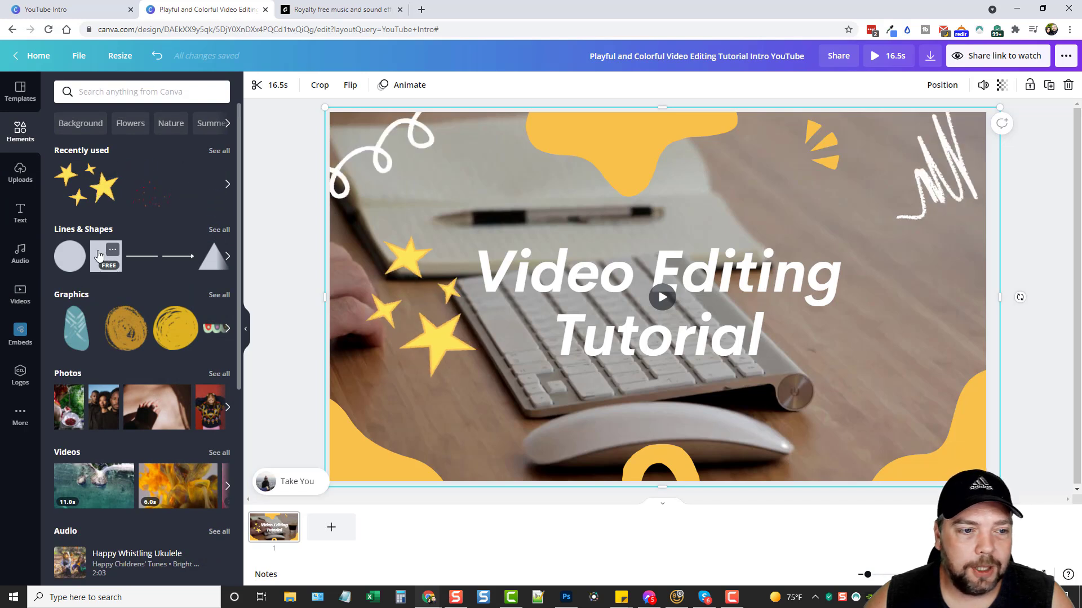
{"action": "left_click", "coordinate": [220, 230]}
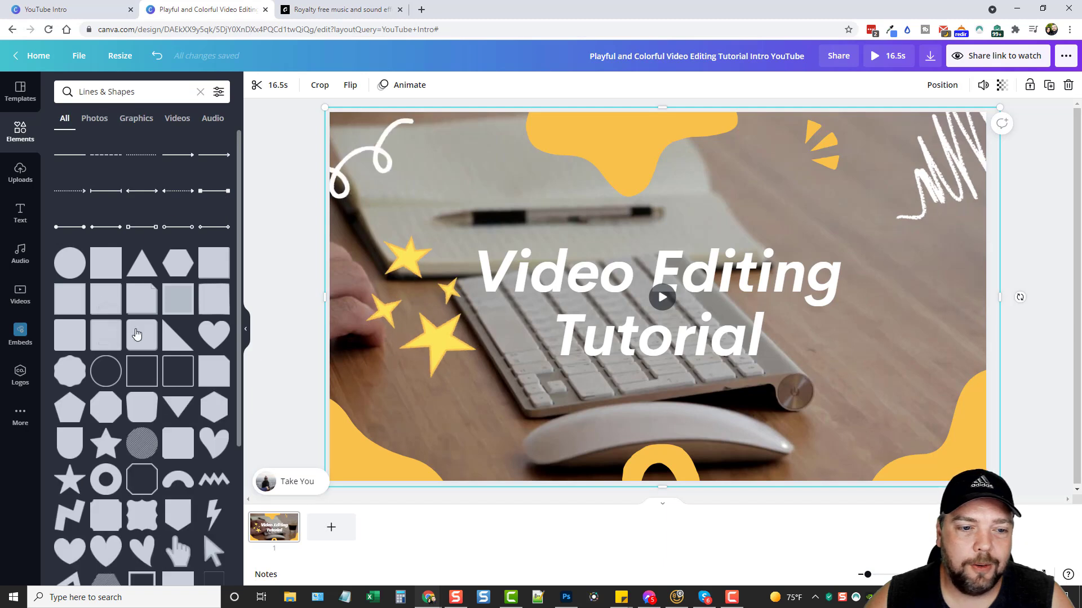
{"action": "left_click", "coordinate": [99, 262]}
{"action": "left_click_drag", "start_coordinate": [627, 282], "coordinate": [378, 173]}
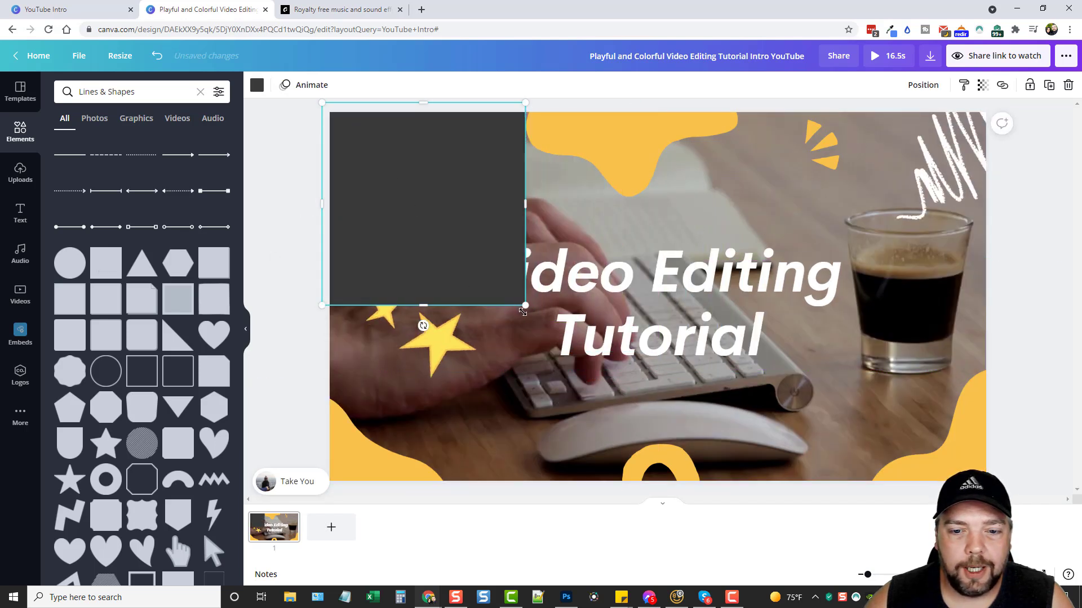
{"action": "left_click_drag", "start_coordinate": [526, 202], "coordinate": [996, 204]}
{"action": "left_click_drag", "start_coordinate": [659, 422], "coordinate": [666, 483]}
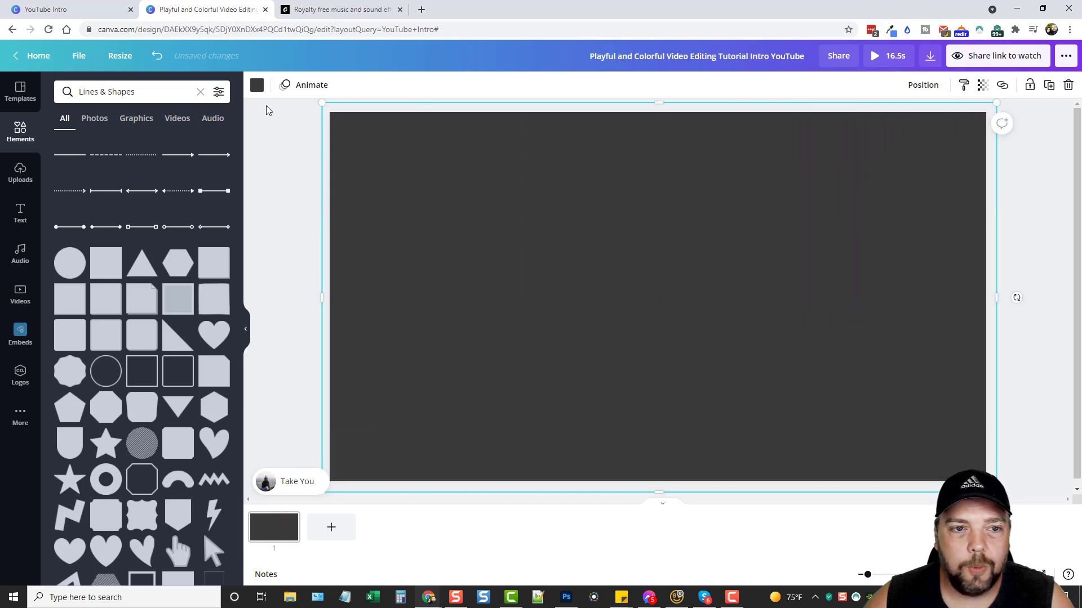
- Colour the full-page rectangle black and send it to the back, beneath the title and decorations
{"action": "left_click", "coordinate": [258, 88]}
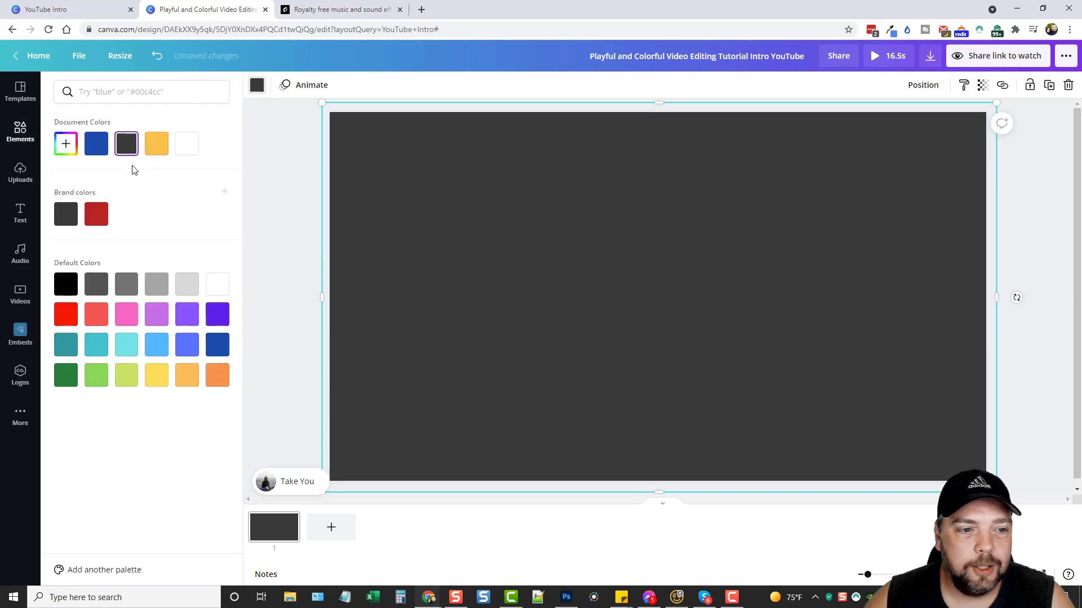
{"action": "left_click", "coordinate": [68, 287]}
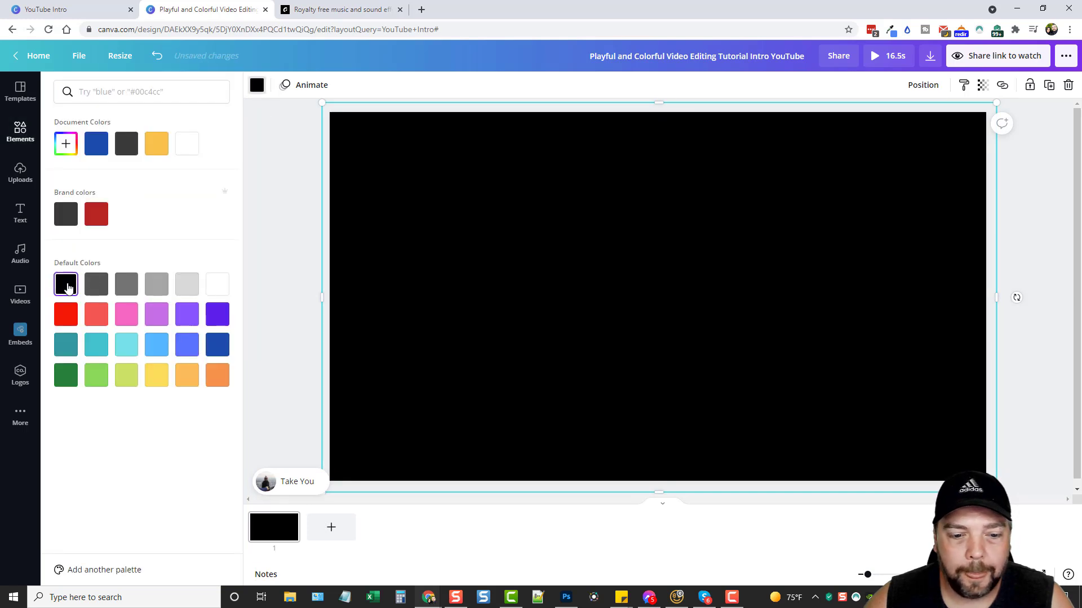
{"action": "left_click", "coordinate": [924, 87]}
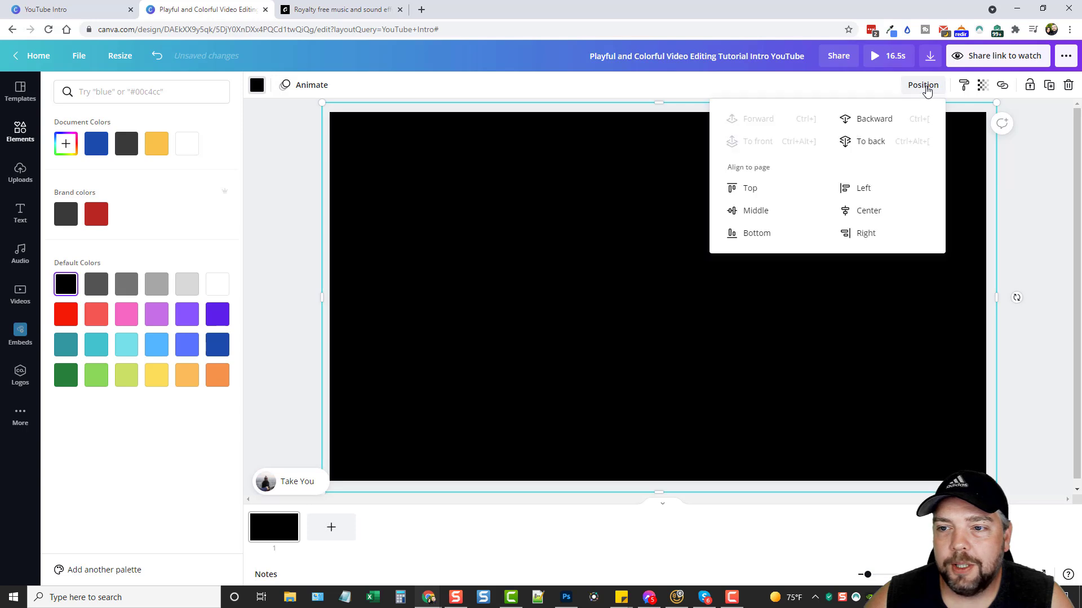
{"action": "left_click", "coordinate": [873, 146]}
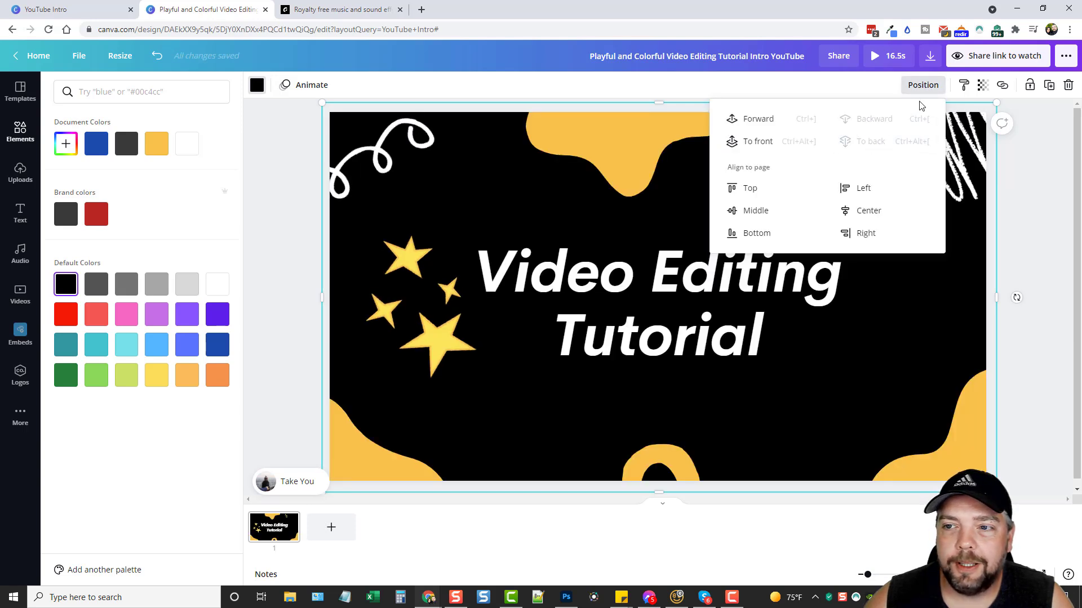
- Bring the black rectangle one layer forward and make it semi-transparent so it darkens the typing video
{"action": "left_click", "coordinate": [757, 120]}
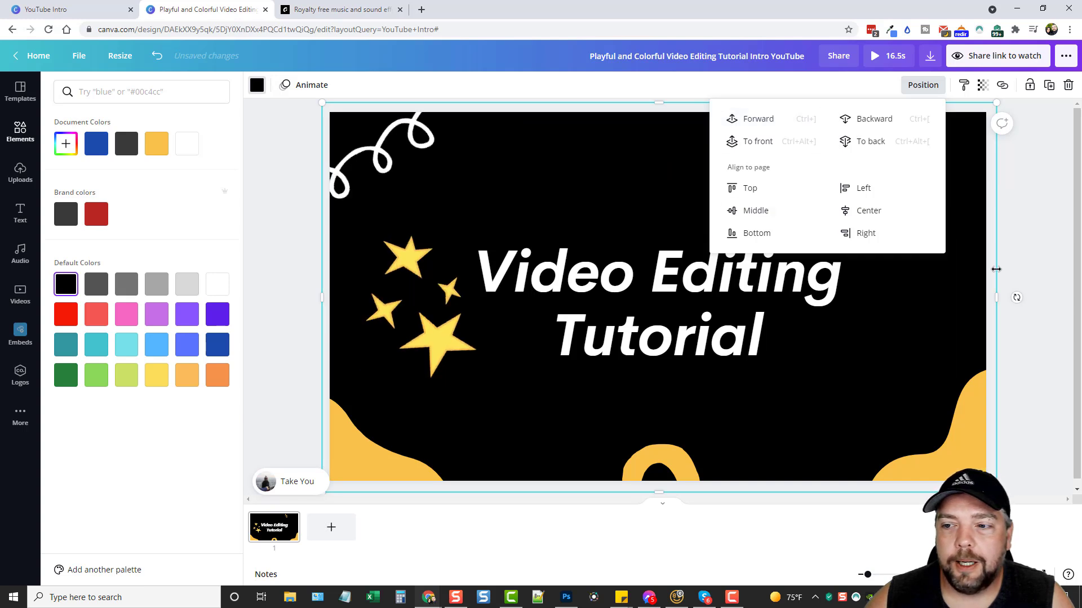
{"action": "left_click", "coordinate": [987, 318]}
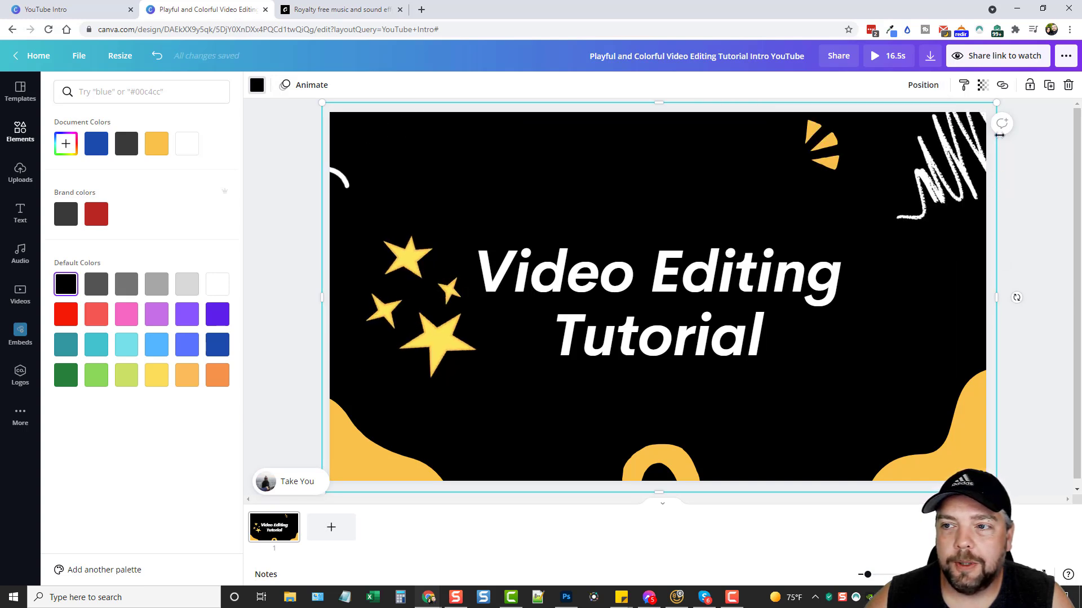
{"action": "left_click", "coordinate": [980, 89]}
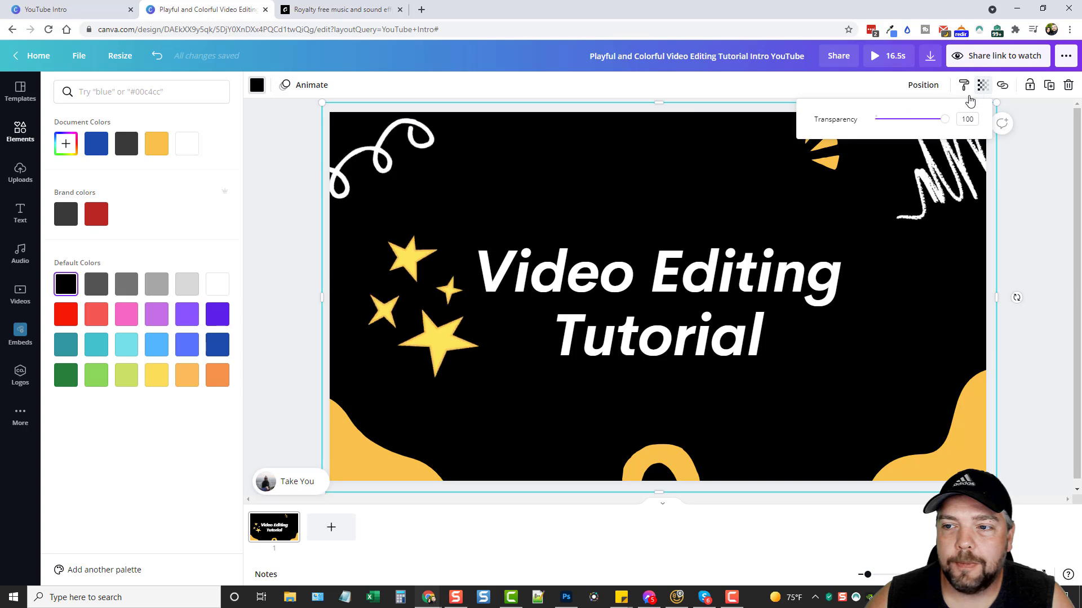
{"action": "left_click_drag", "start_coordinate": [944, 124], "coordinate": [908, 123]}
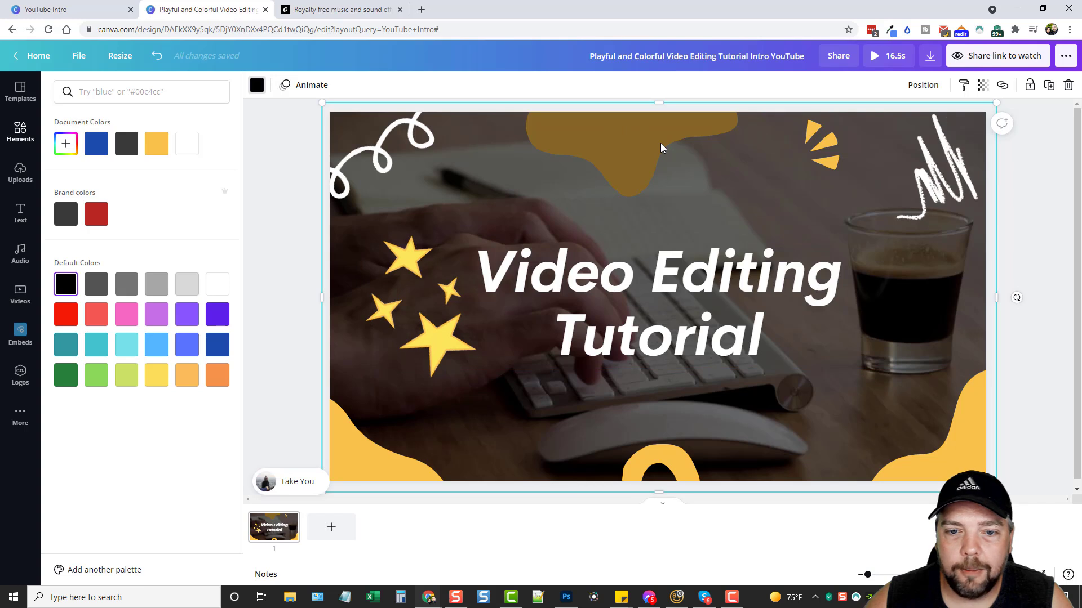
- Move the dark overlay one layer backward, behind the yellow shape at the page's upper edge, and preview the intro
{"action": "left_click", "coordinate": [920, 85]}
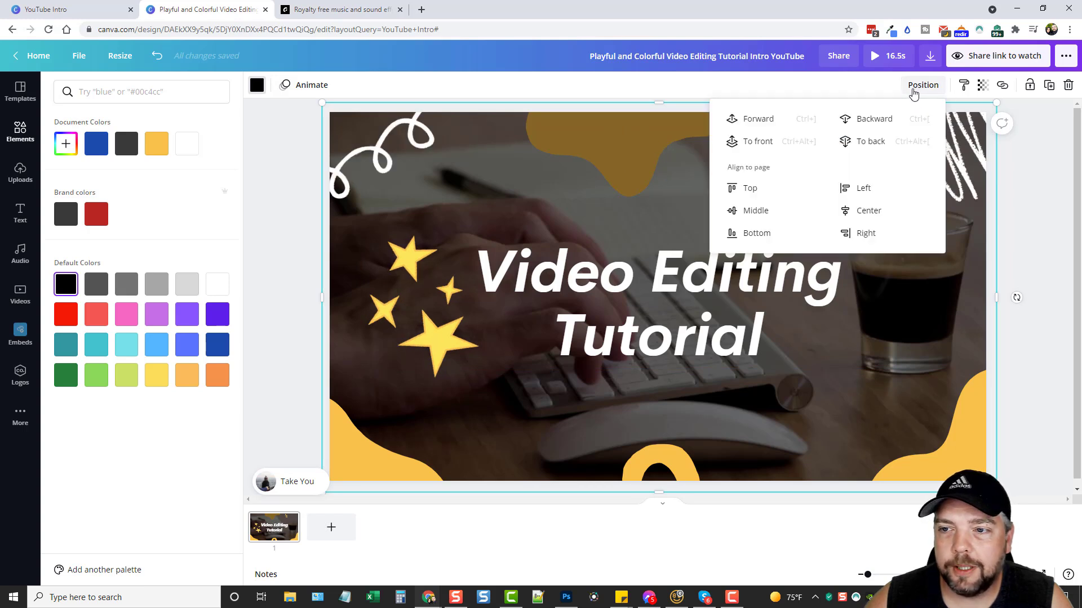
{"action": "left_click", "coordinate": [881, 121]}
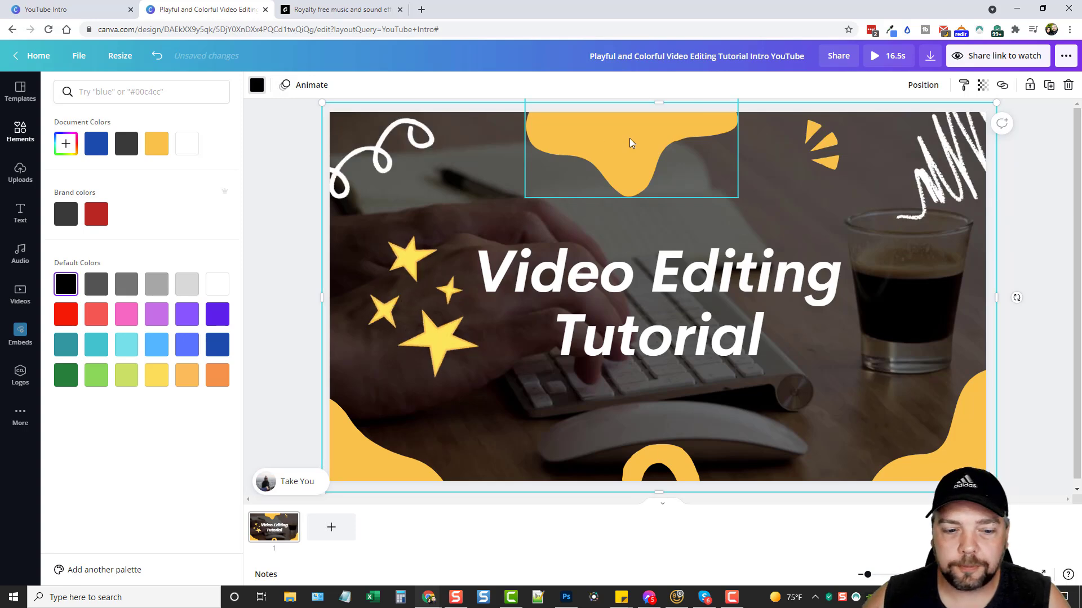
{"action": "left_click", "coordinate": [877, 57]}
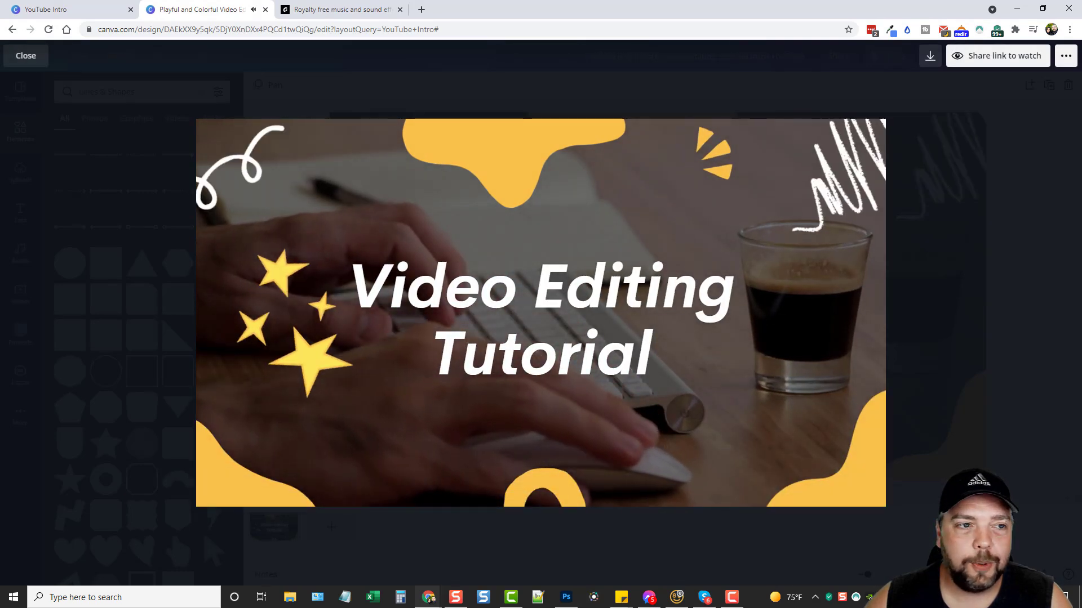
{"action": "left_click", "coordinate": [26, 56]}
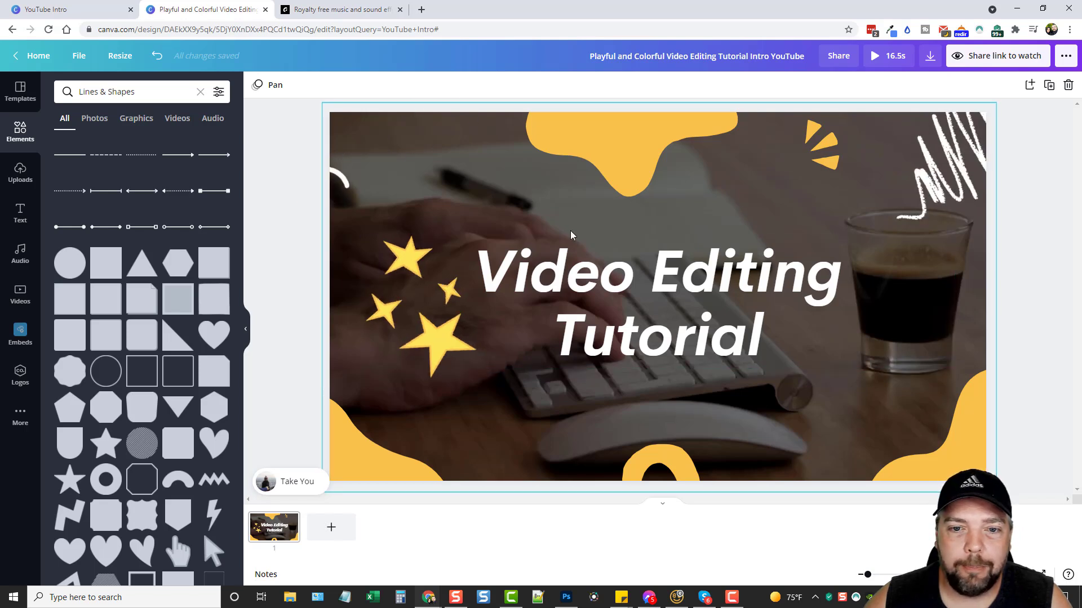
- Shift the dark overlay down to expose the background video and trim the end of that video to 5.5 seconds
{"action": "left_click", "coordinate": [759, 212]}
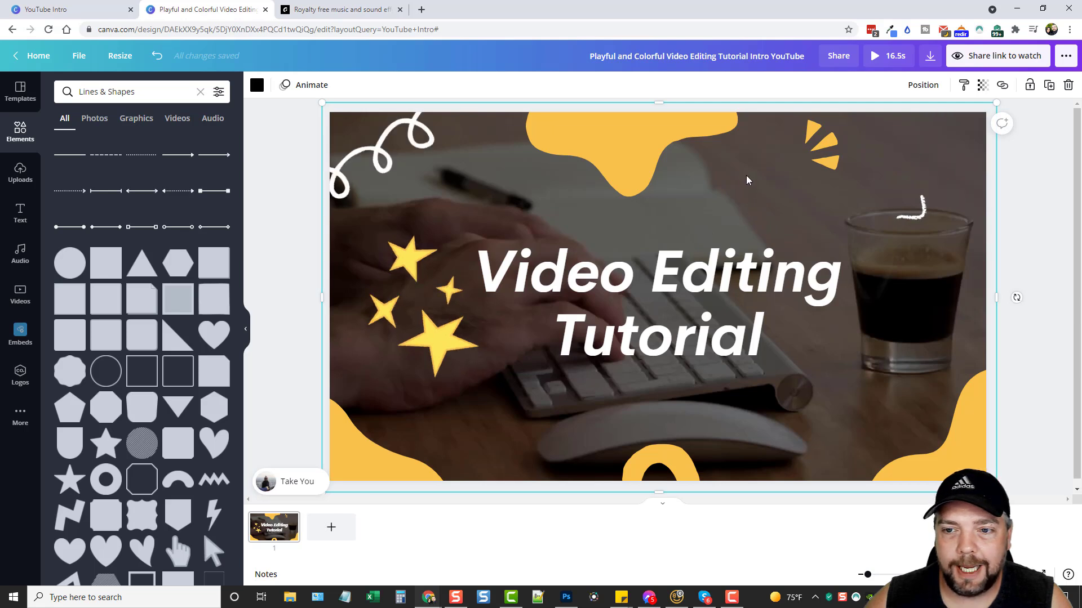
{"action": "left_click_drag", "start_coordinate": [744, 181], "coordinate": [707, 249]}
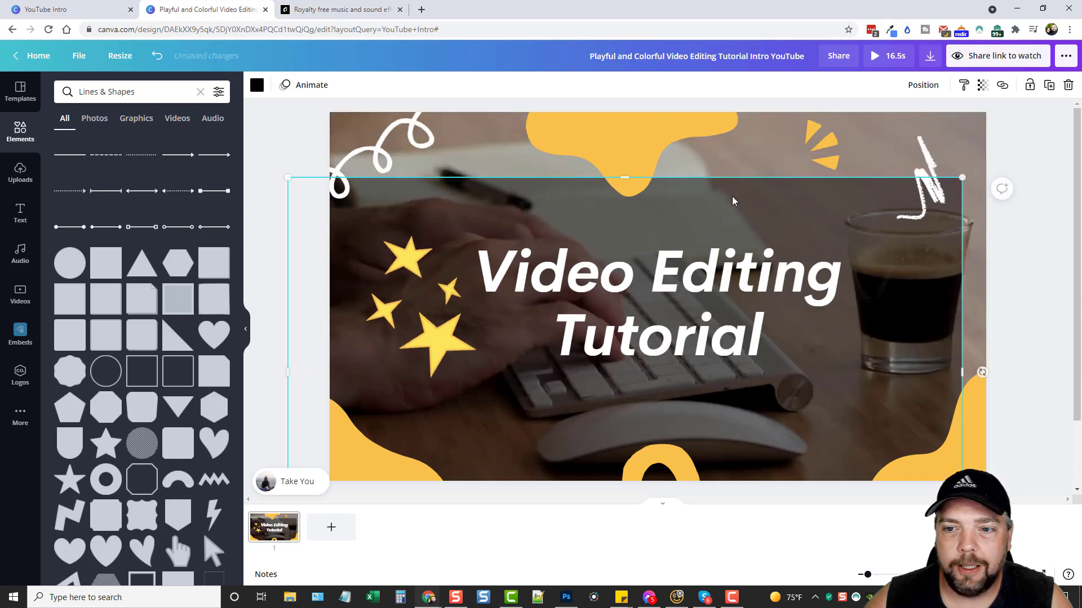
{"action": "left_click", "coordinate": [746, 156]}
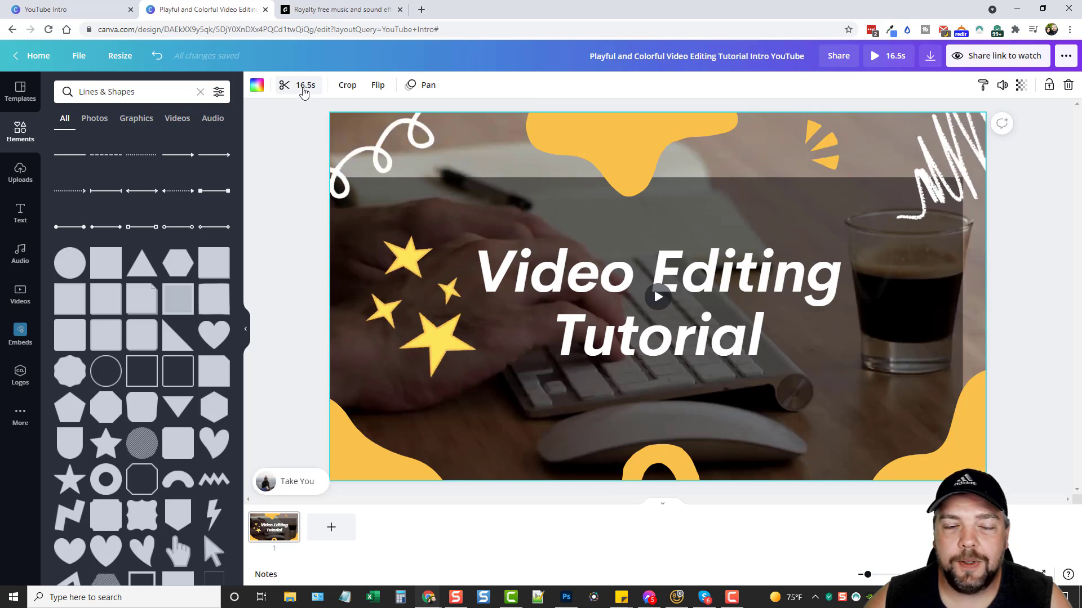
{"action": "left_click", "coordinate": [303, 88]}
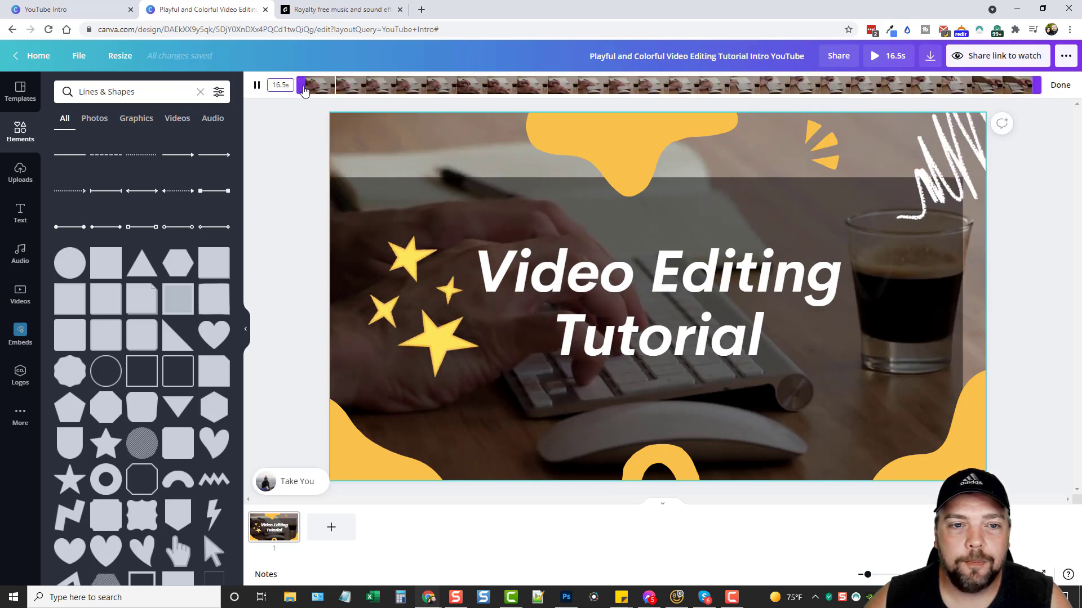
{"action": "left_click_drag", "start_coordinate": [1036, 85], "coordinate": [549, 91]}
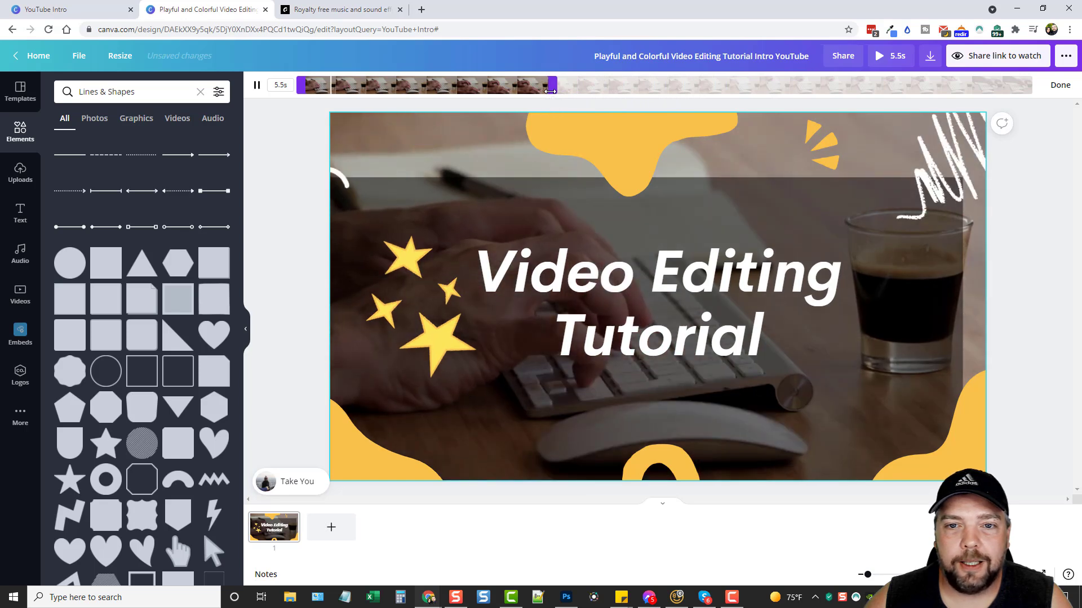
{"action": "left_click", "coordinate": [1059, 85]}
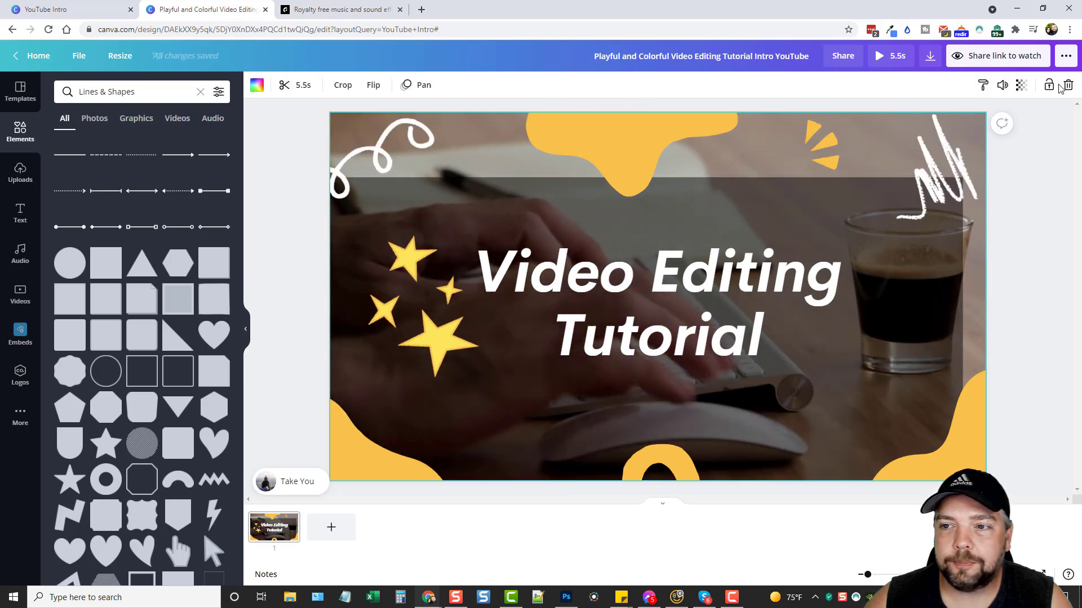
- Move the dark overlay back so it covers the whole page and preview the trimmed intro
{"action": "left_click", "coordinate": [776, 187]}
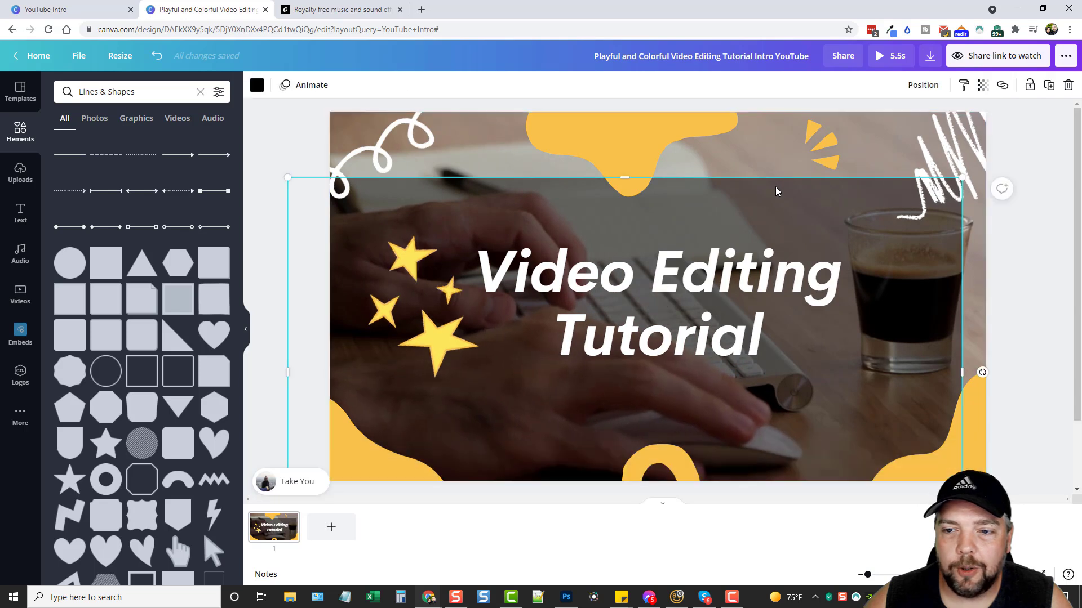
{"action": "left_click_drag", "start_coordinate": [776, 192], "coordinate": [814, 122]}
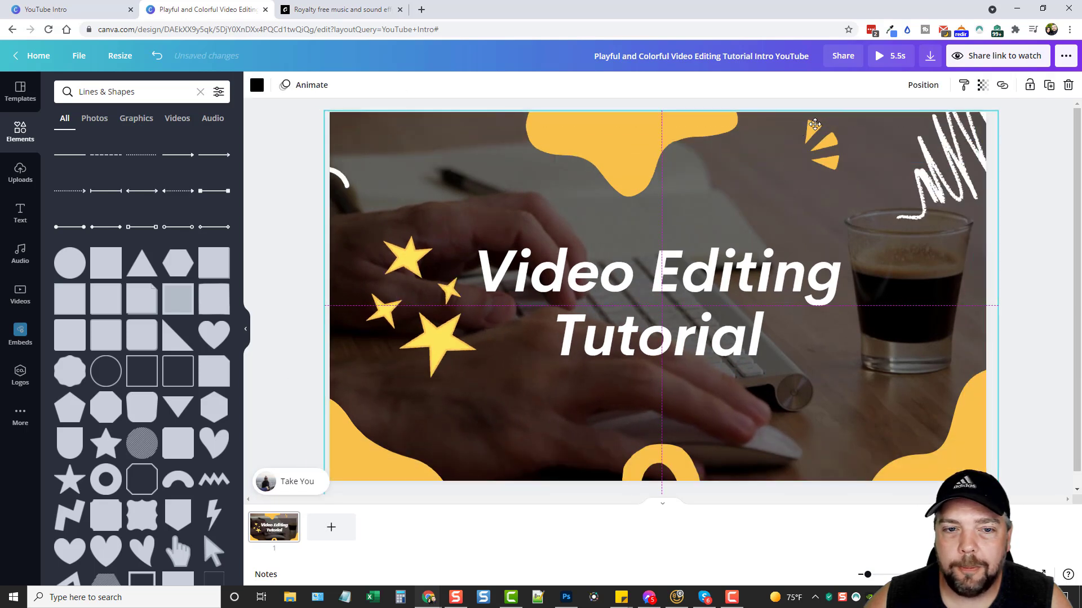
{"action": "left_click", "coordinate": [1058, 246]}
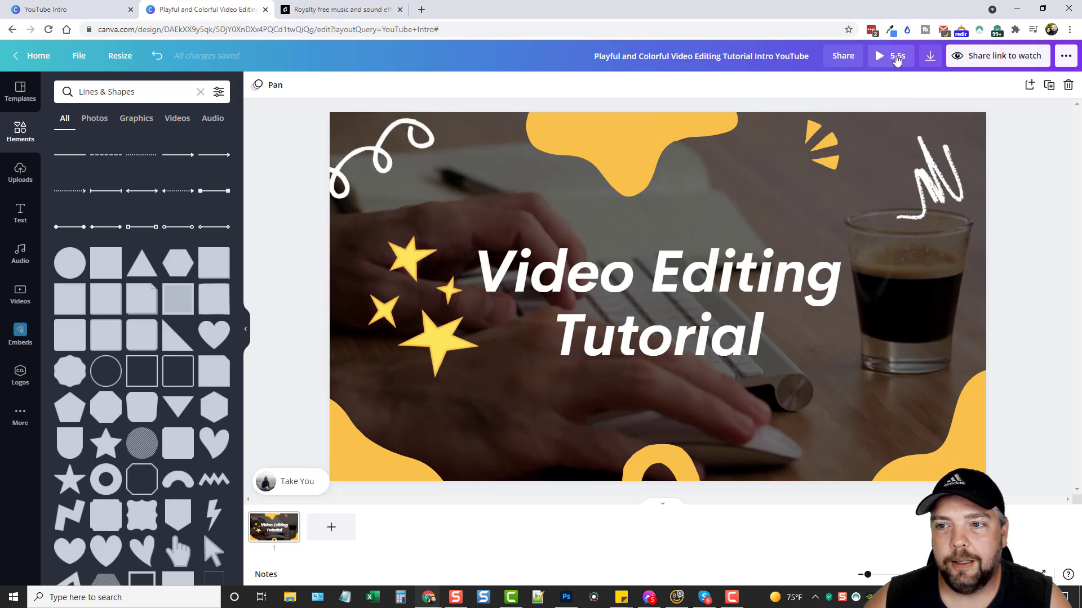
{"action": "left_click", "coordinate": [885, 58]}
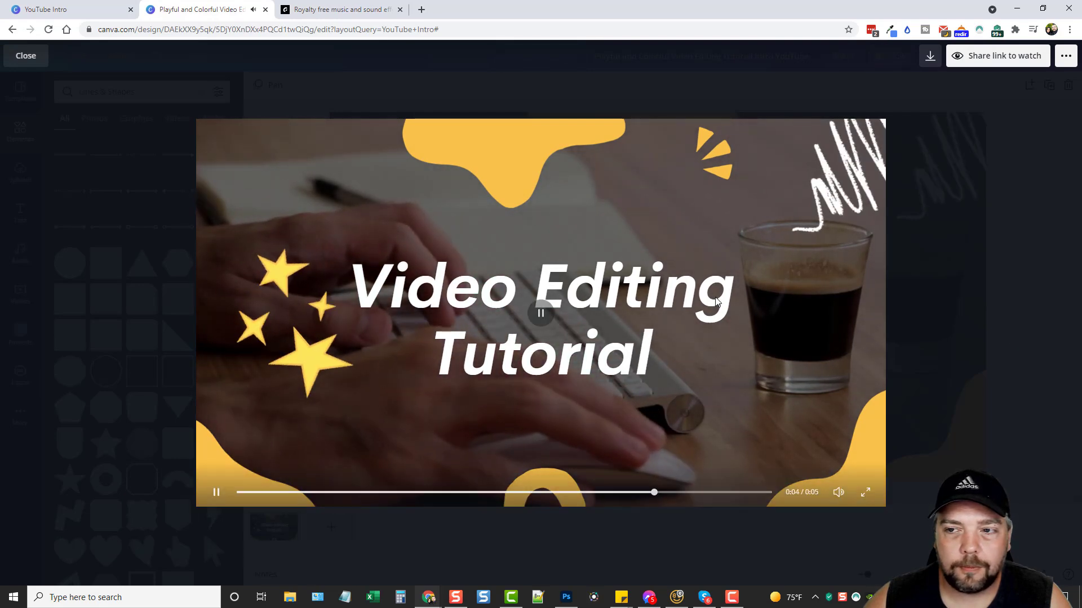
{"action": "left_click", "coordinate": [26, 56]}
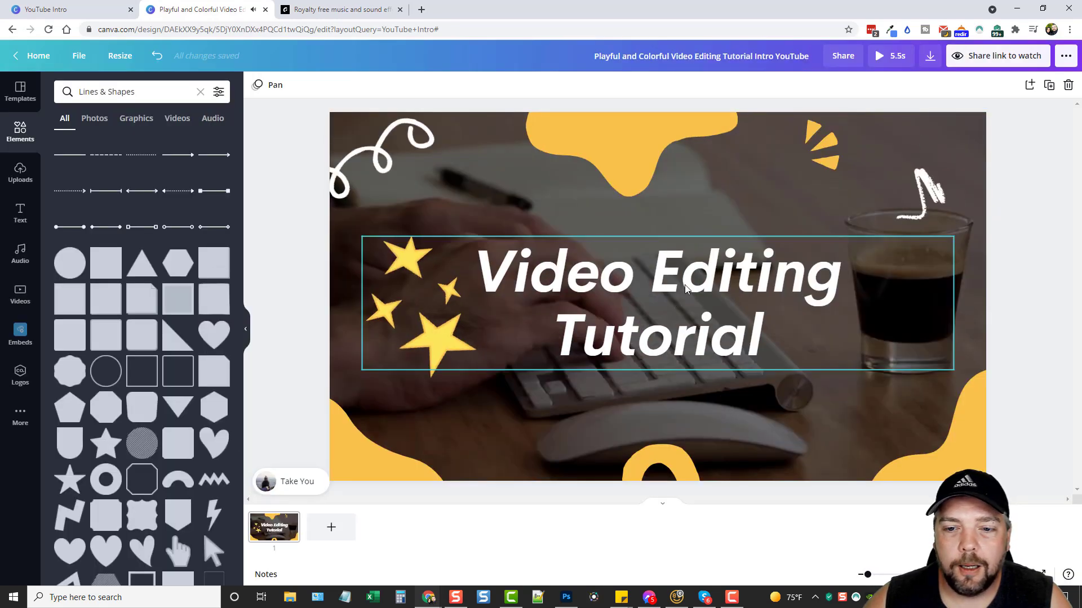
- Replace the title text with "Create YouTube" on the first line and "Intro Videos" on the second
{"action": "left_click", "coordinate": [584, 279]}
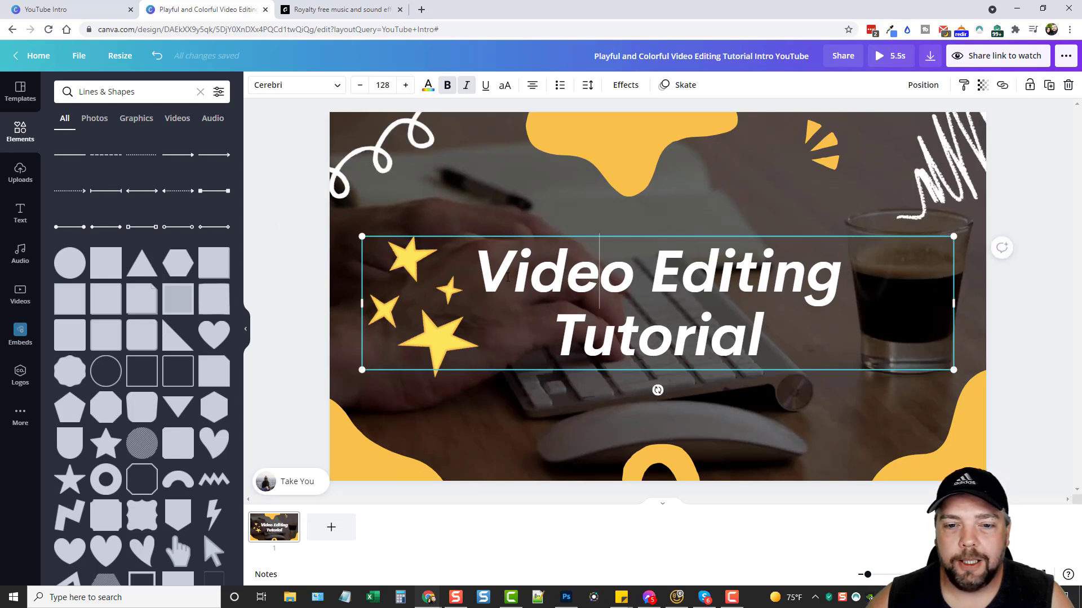
{"action": "left_click_drag", "start_coordinate": [475, 276], "coordinate": [789, 321]}
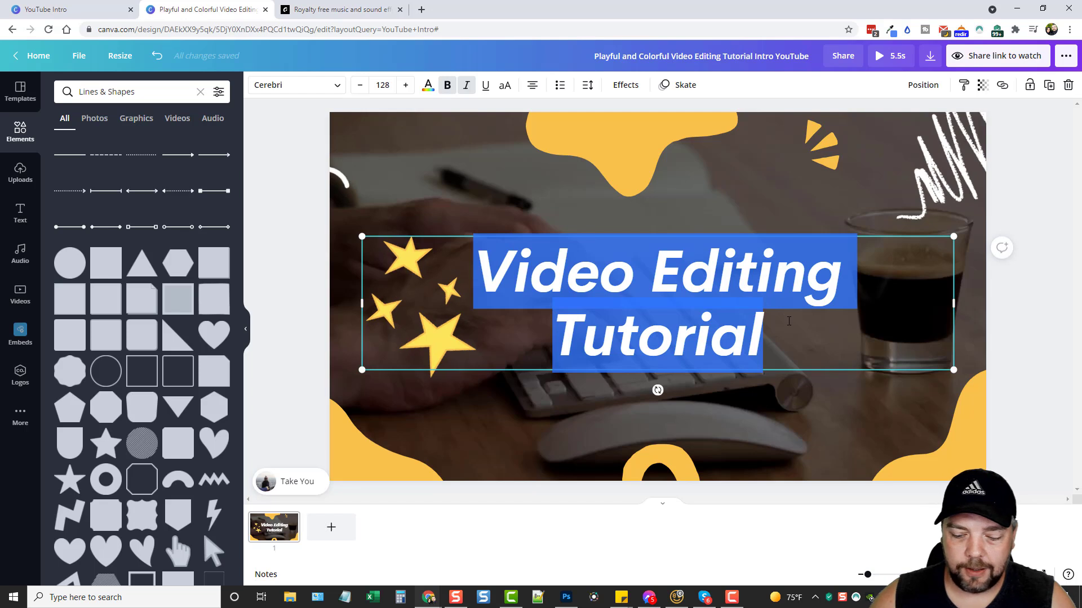
{"action": "type", "text": "Cre"}
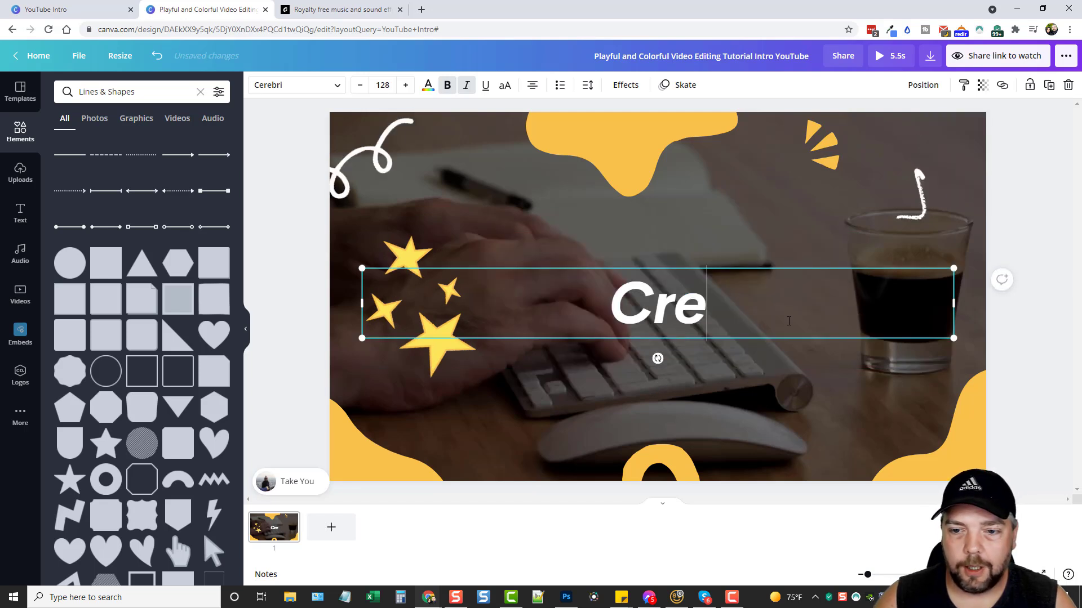
{"action": "type", "text": "ate YouTube"}
{"action": "key", "text": "Return"}
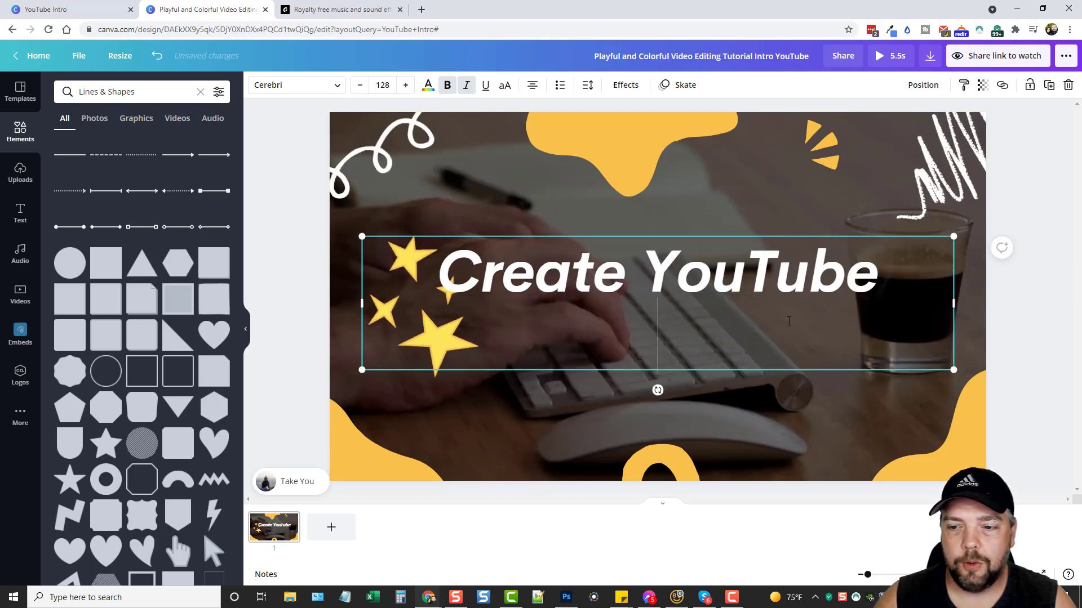
{"action": "type", "text": "Intro Videos"}
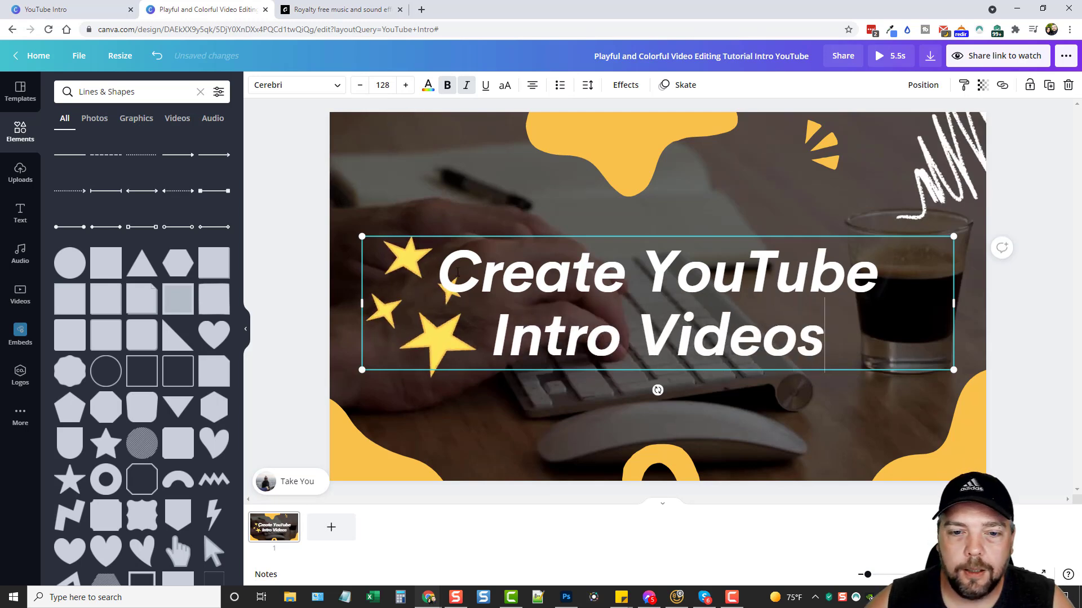
- Reduce the font size of the title's "Intro Videos" line to 121
{"action": "left_click", "coordinate": [359, 85]}
{"action": "left_click", "coordinate": [359, 85]}
{"action": "left_click", "coordinate": [359, 85]}
{"action": "left_click", "coordinate": [359, 85]}
{"action": "left_click", "coordinate": [359, 85]}
{"action": "left_click", "coordinate": [359, 85]}
{"action": "left_click", "coordinate": [359, 85]}
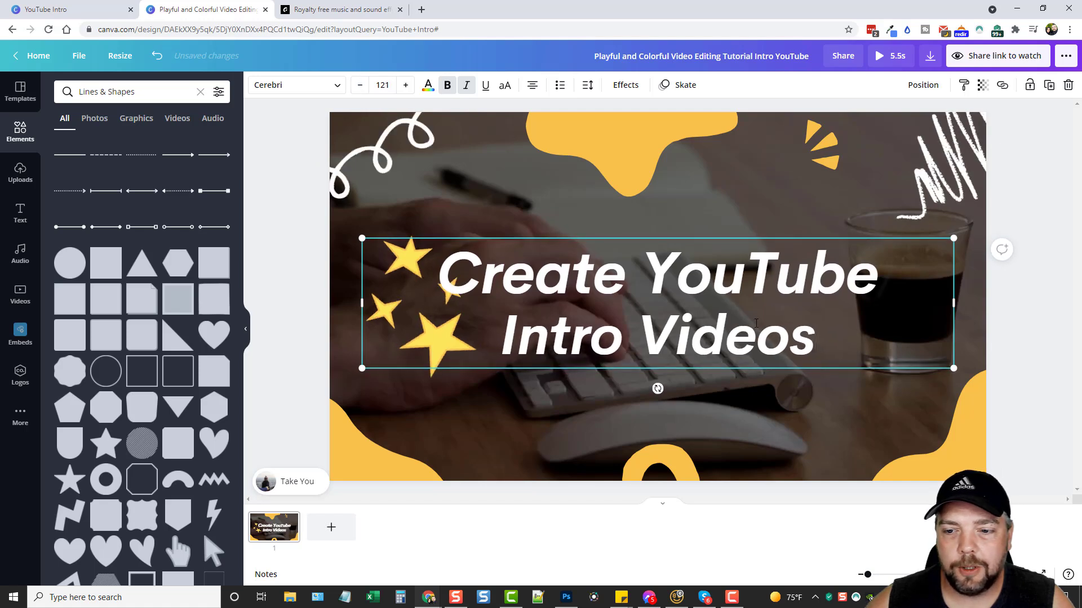
- Select the whole title and give both lines a uniform font size of 96
{"action": "left_click_drag", "start_coordinate": [815, 338], "coordinate": [421, 208]}
{"action": "left_click", "coordinate": [359, 87]}
{"action": "left_click", "coordinate": [359, 87]}
{"action": "left_click", "coordinate": [359, 88]}
{"action": "left_click", "coordinate": [359, 87]}
{"action": "left_click", "coordinate": [359, 86]}
{"action": "left_click", "coordinate": [385, 84]}
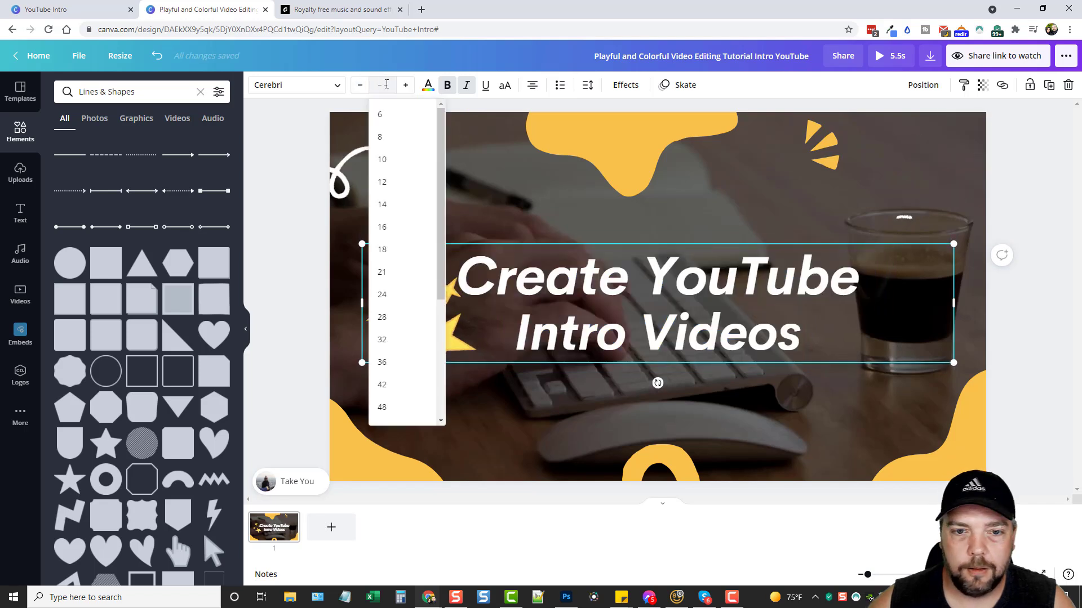
{"action": "scroll", "coordinate": [394, 243], "scroll_direction": "down", "scroll_amount": 3}
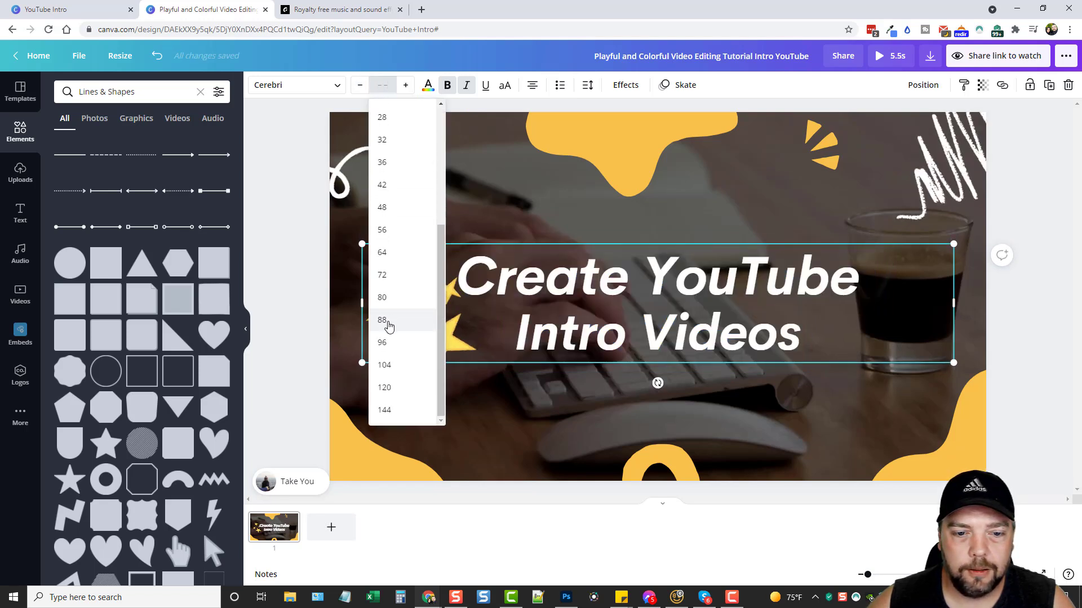
{"action": "left_click", "coordinate": [383, 343]}
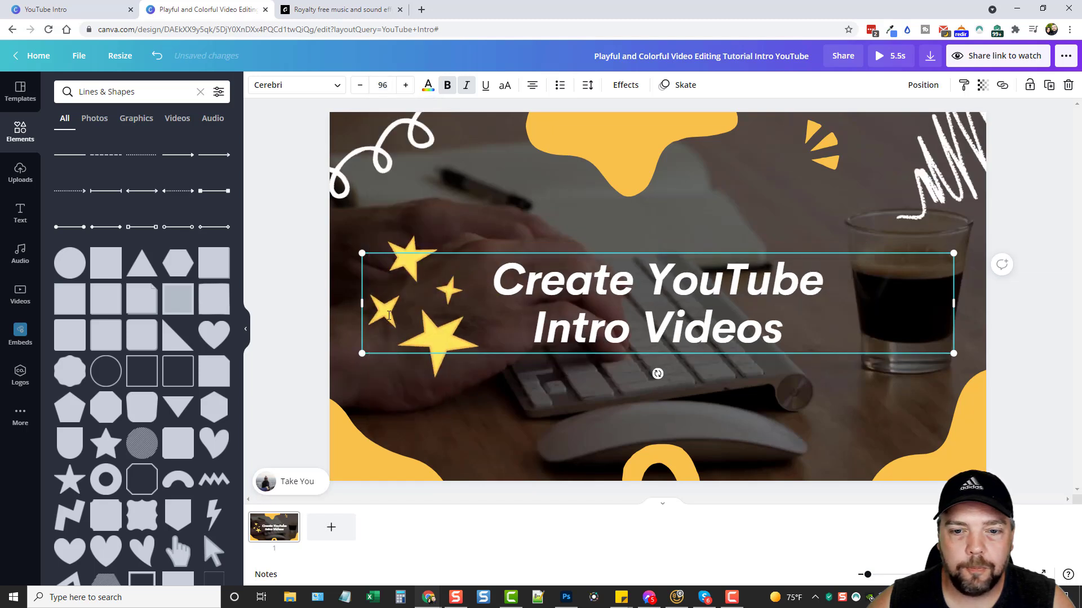
- Enlarge the font size of both title lines to about 114
{"action": "left_click", "coordinate": [404, 85]}
{"action": "left_click", "coordinate": [404, 85]}
{"action": "left_click", "coordinate": [404, 85]}
{"action": "left_click", "coordinate": [404, 85]}
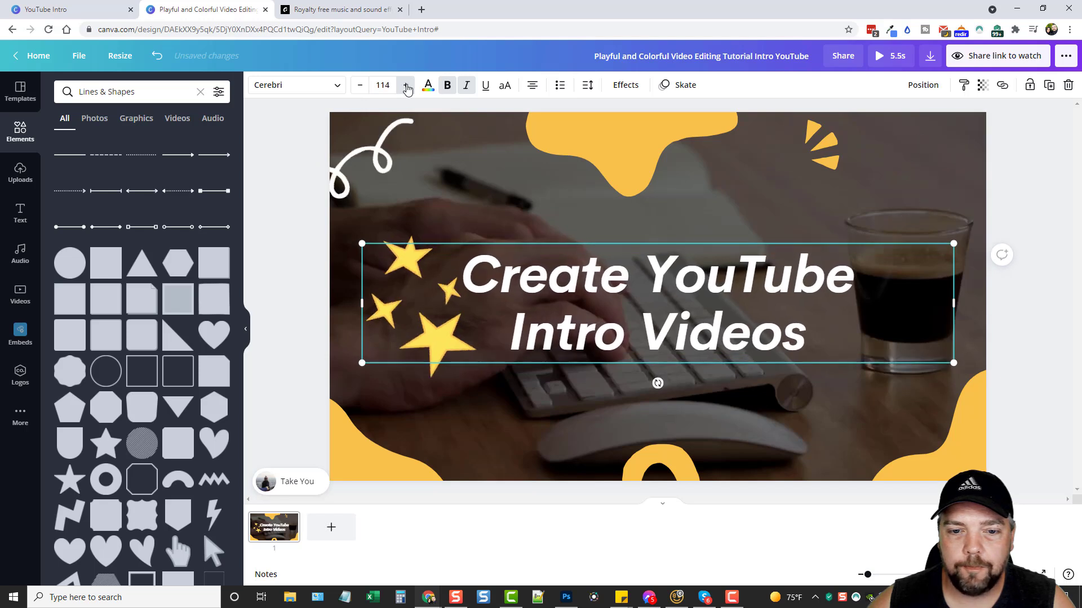
- Shrink the star cluster and move it down beside the title's second line, clear of the text
{"action": "left_click", "coordinate": [418, 292]}
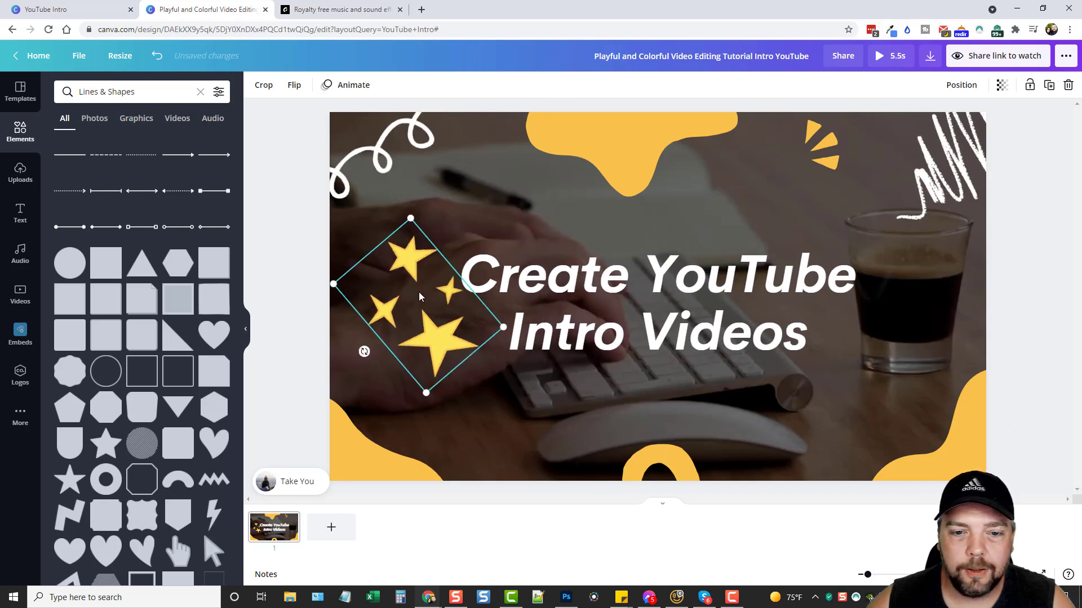
{"action": "left_click_drag", "start_coordinate": [433, 389], "coordinate": [431, 366]}
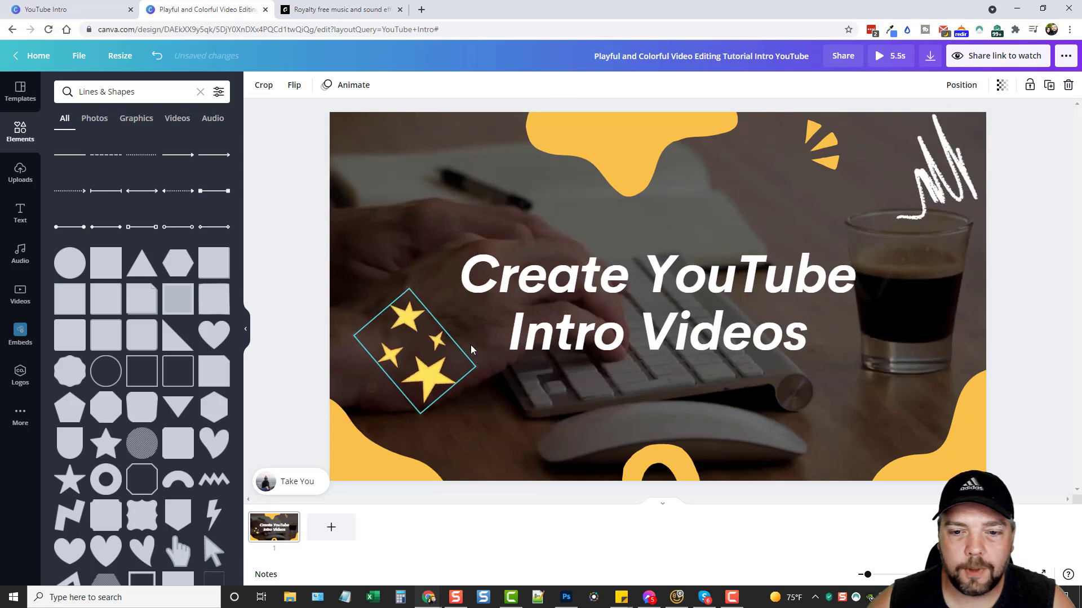
{"action": "left_click", "coordinate": [733, 304]}
{"action": "left_click", "coordinate": [1022, 277]}
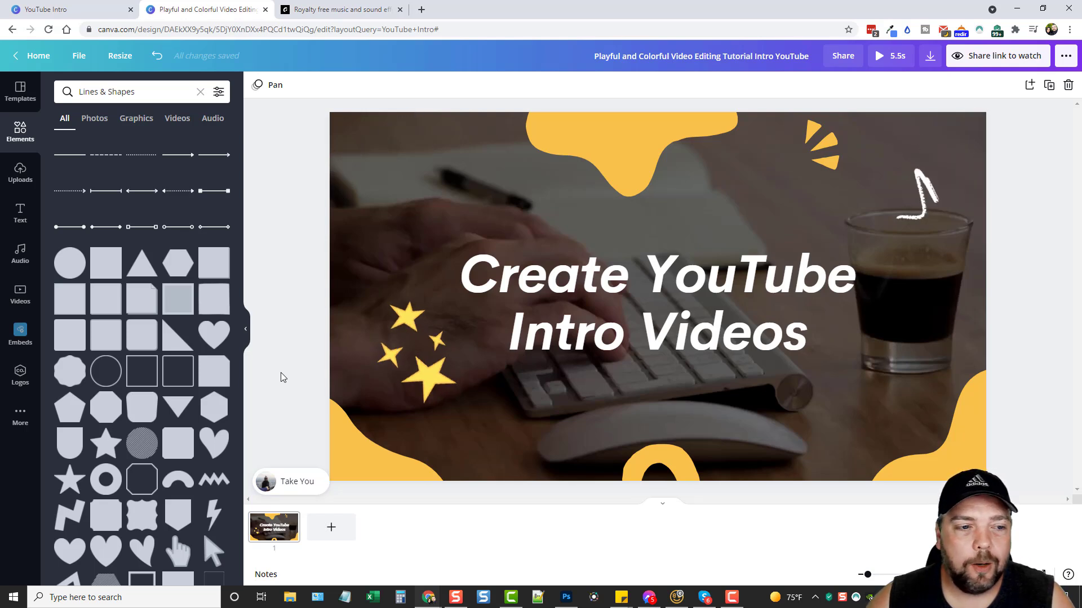
- Browse the stock audio library's categories and inspect the Take You track already on the page
{"action": "left_click", "coordinate": [20, 255]}
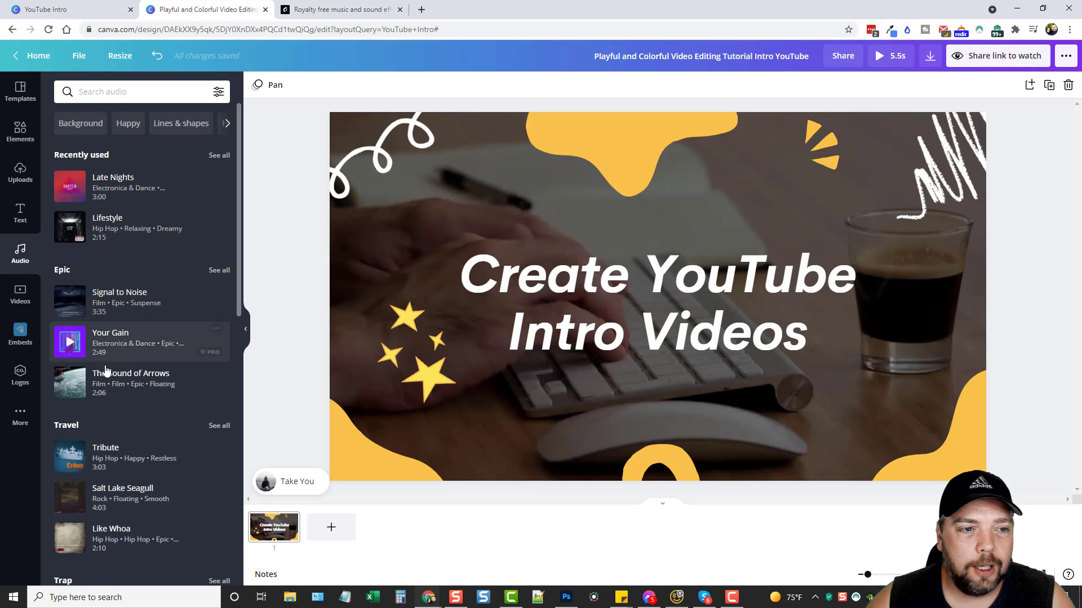
{"action": "scroll", "coordinate": [104, 366], "scroll_direction": "down", "scroll_amount": 10}
{"action": "scroll", "coordinate": [106, 370], "scroll_direction": "down", "scroll_amount": 10}
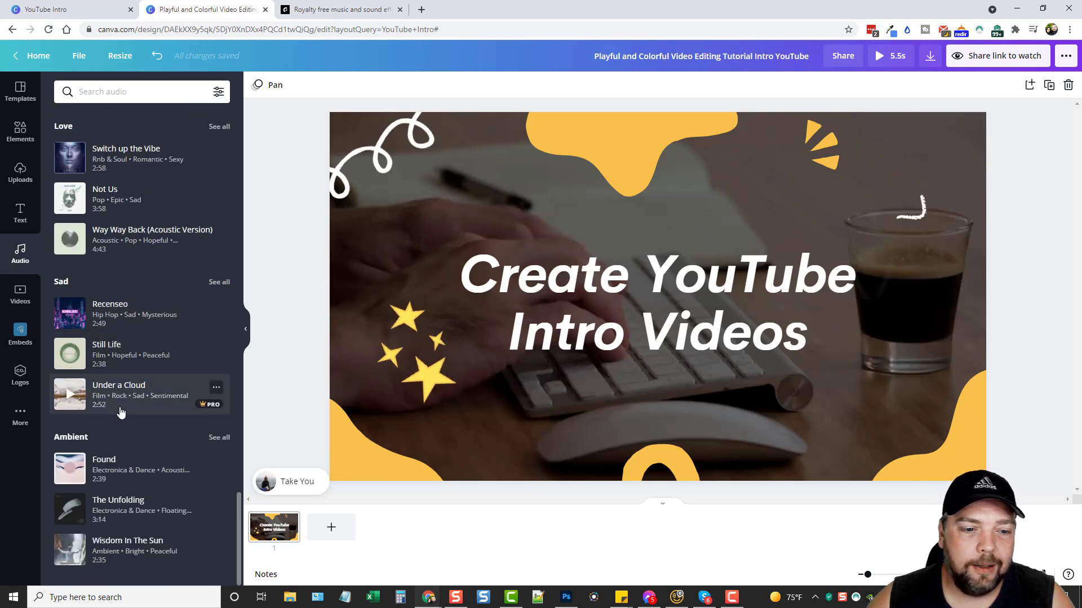
{"action": "scroll", "coordinate": [109, 509], "scroll_direction": "up", "scroll_amount": 20}
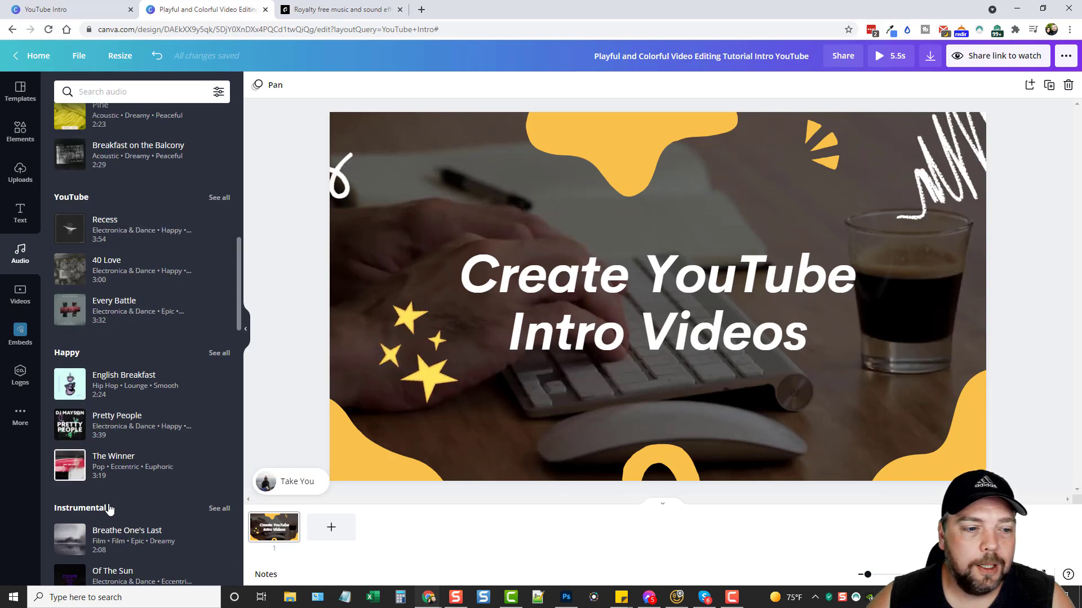
{"action": "left_click", "coordinate": [298, 486]}
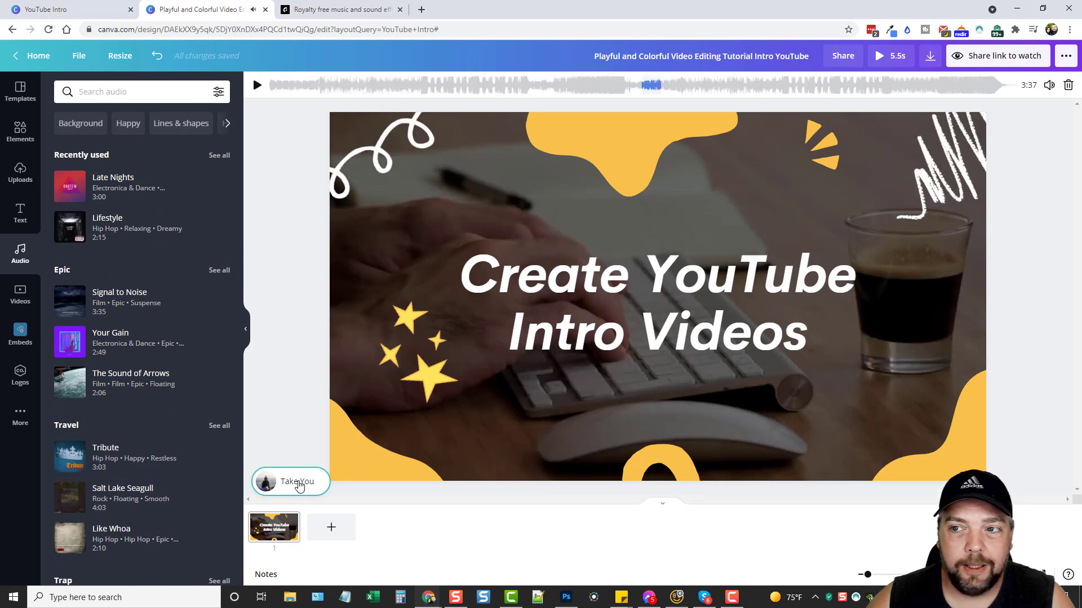
{"action": "left_click", "coordinate": [291, 436]}
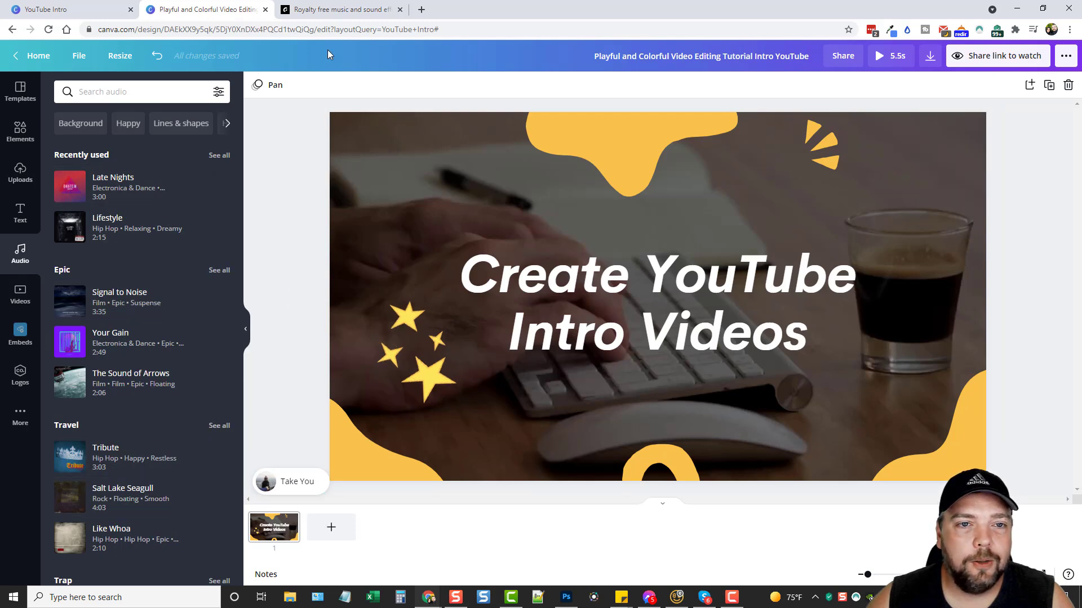
- Switch to the Epidemic Sound site and look through its featured music and album listings
{"action": "left_click", "coordinate": [303, 10]}
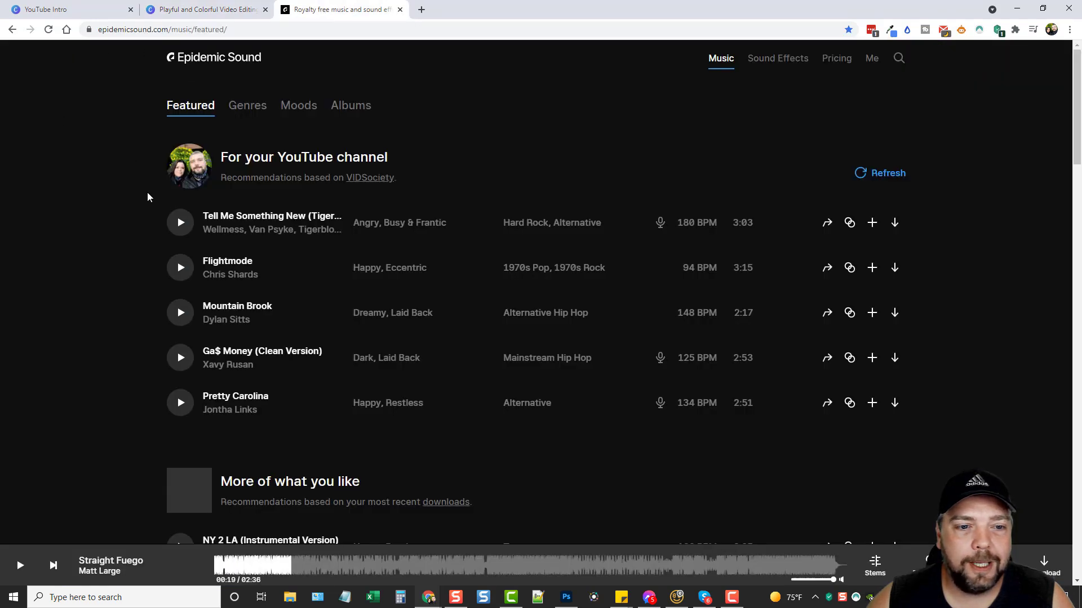
{"action": "scroll", "coordinate": [276, 377], "scroll_direction": "down", "scroll_amount": 5}
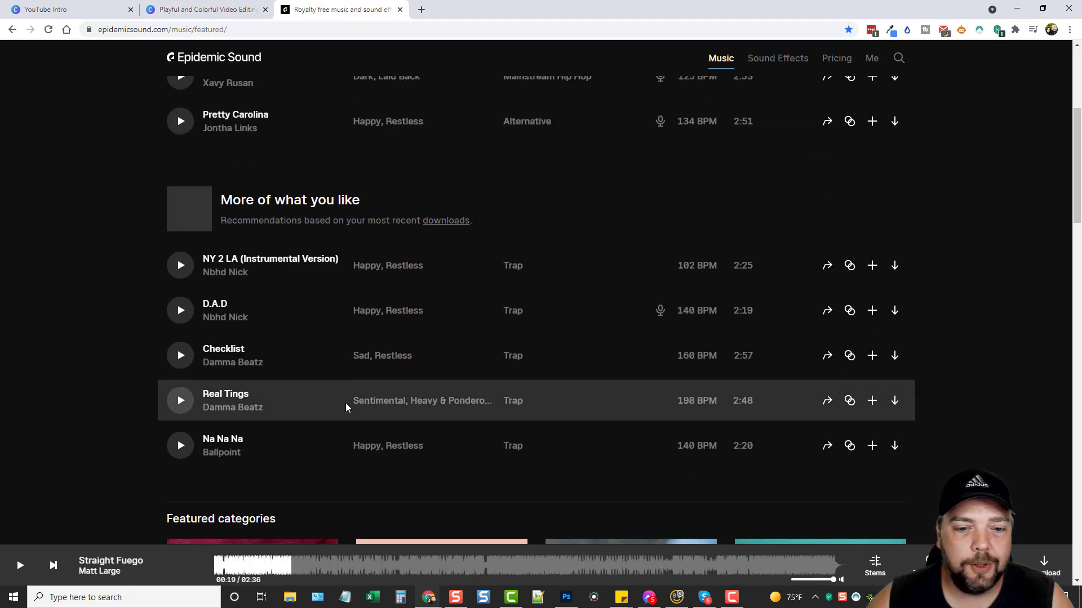
{"action": "scroll", "coordinate": [432, 361], "scroll_direction": "up", "scroll_amount": 5}
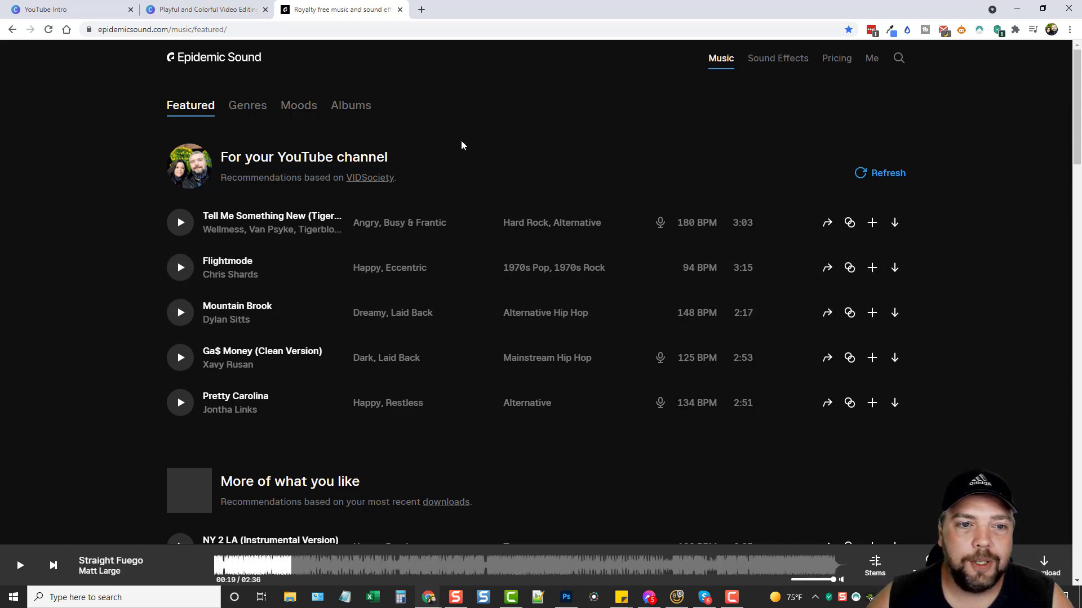
{"action": "left_click", "coordinate": [351, 106]}
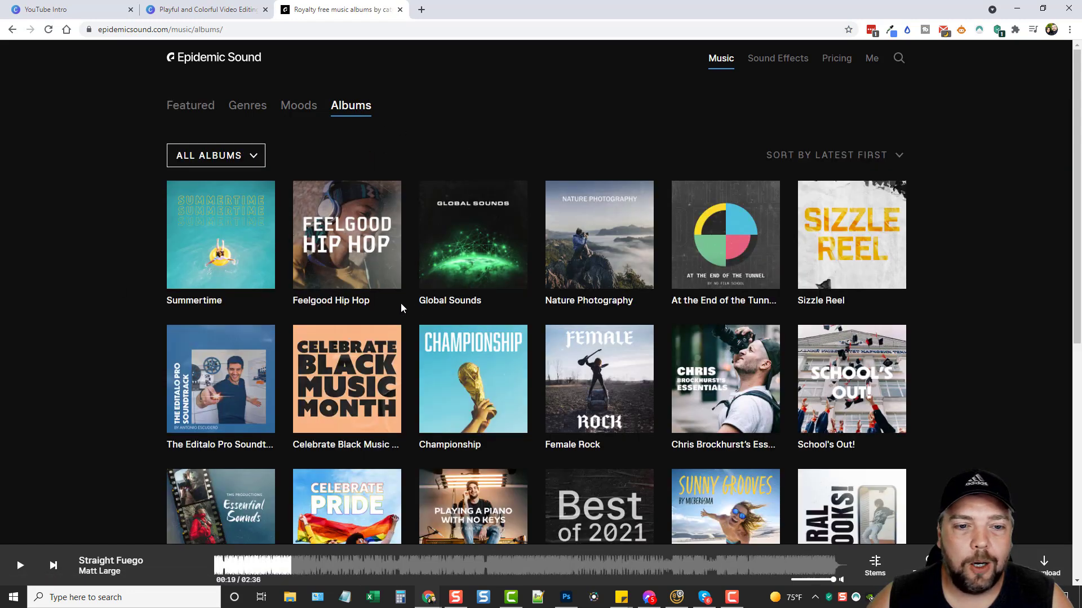
{"action": "scroll", "coordinate": [452, 376], "scroll_direction": "down", "scroll_amount": 3}
{"action": "scroll", "coordinate": [434, 406], "scroll_direction": "up", "scroll_amount": 3}
- Filter the albums by Advertising, Promos & Trailers and look through them, loading more results
{"action": "left_click", "coordinate": [246, 160]}
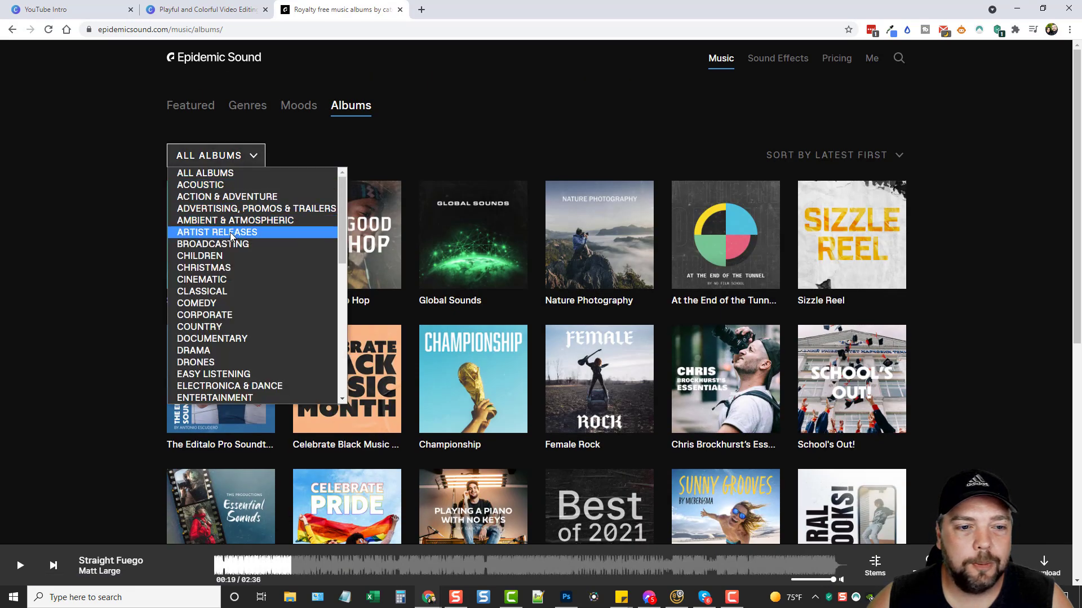
{"action": "left_click", "coordinate": [235, 209]}
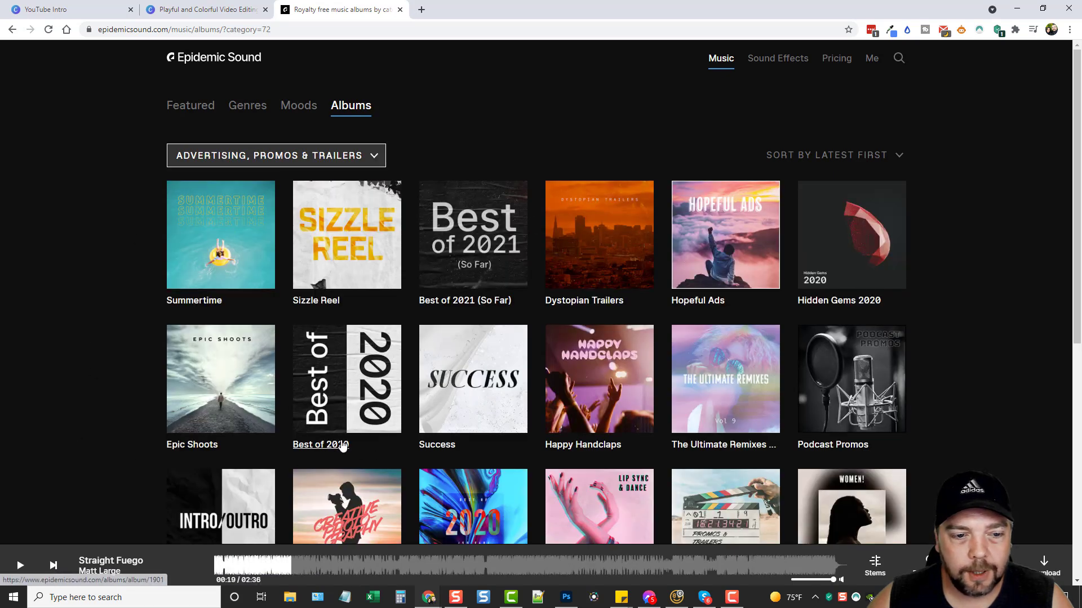
{"action": "scroll", "coordinate": [537, 399], "scroll_direction": "down", "scroll_amount": 3}
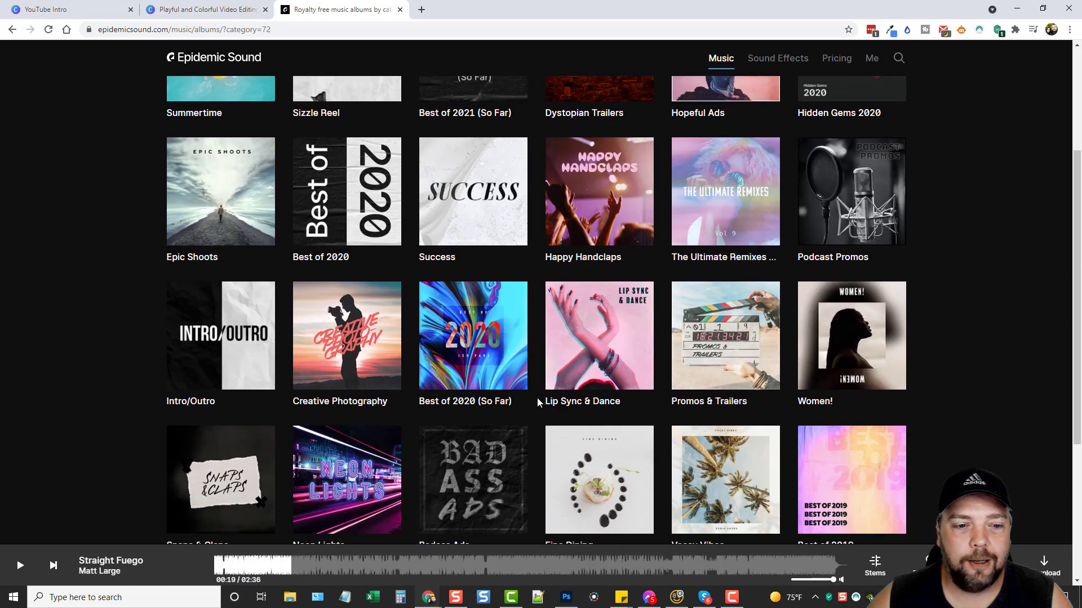
{"action": "scroll", "coordinate": [538, 397], "scroll_direction": "down", "scroll_amount": 3}
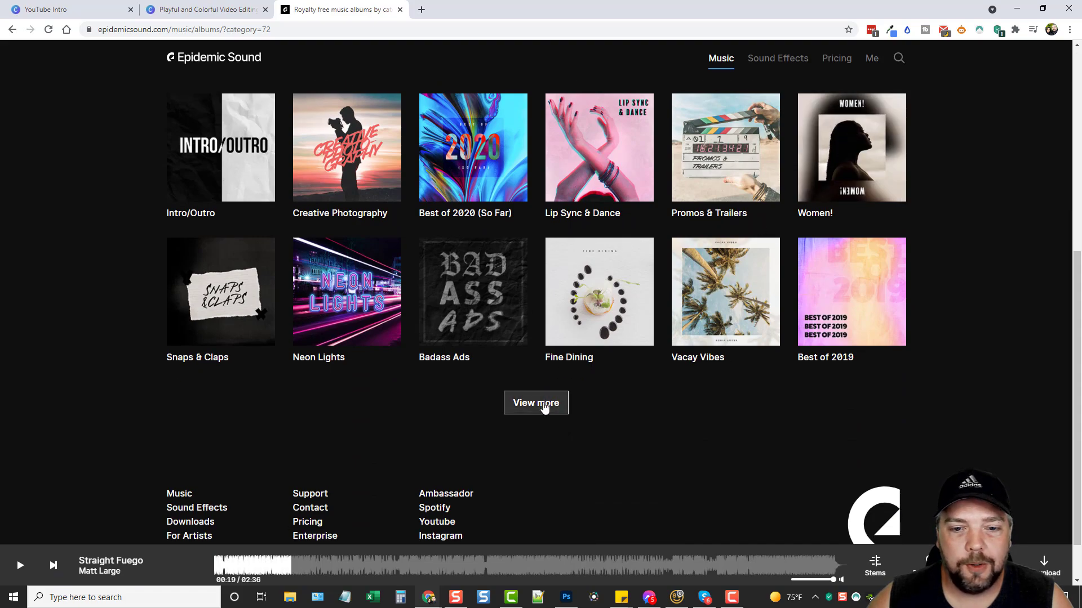
{"action": "left_click", "coordinate": [544, 408]}
{"action": "scroll", "coordinate": [547, 434], "scroll_direction": "down", "scroll_amount": 11}
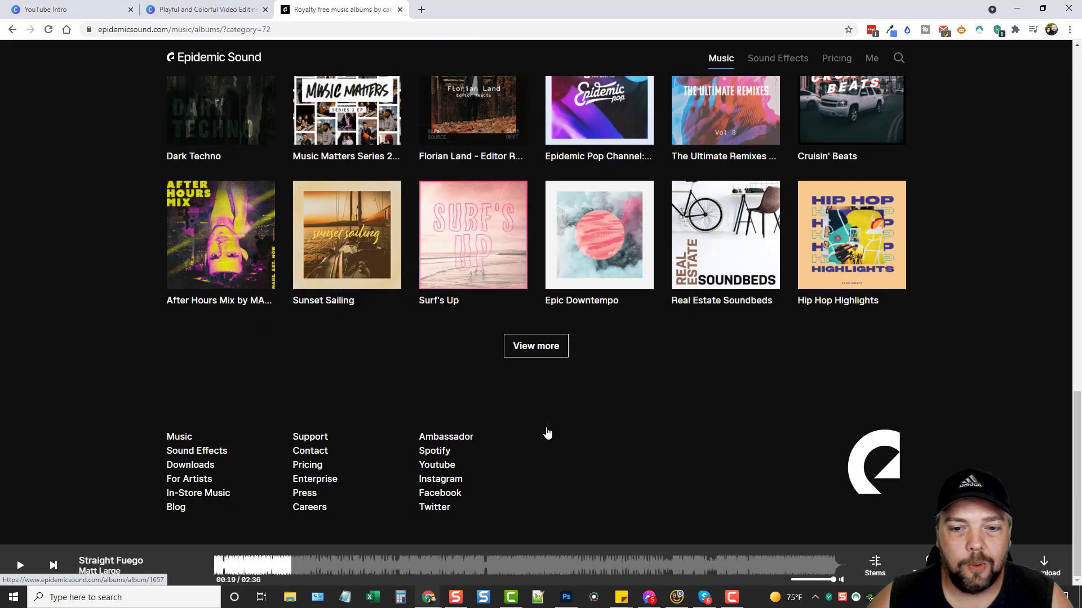
{"action": "scroll", "coordinate": [547, 433], "scroll_direction": "up", "scroll_amount": 20}
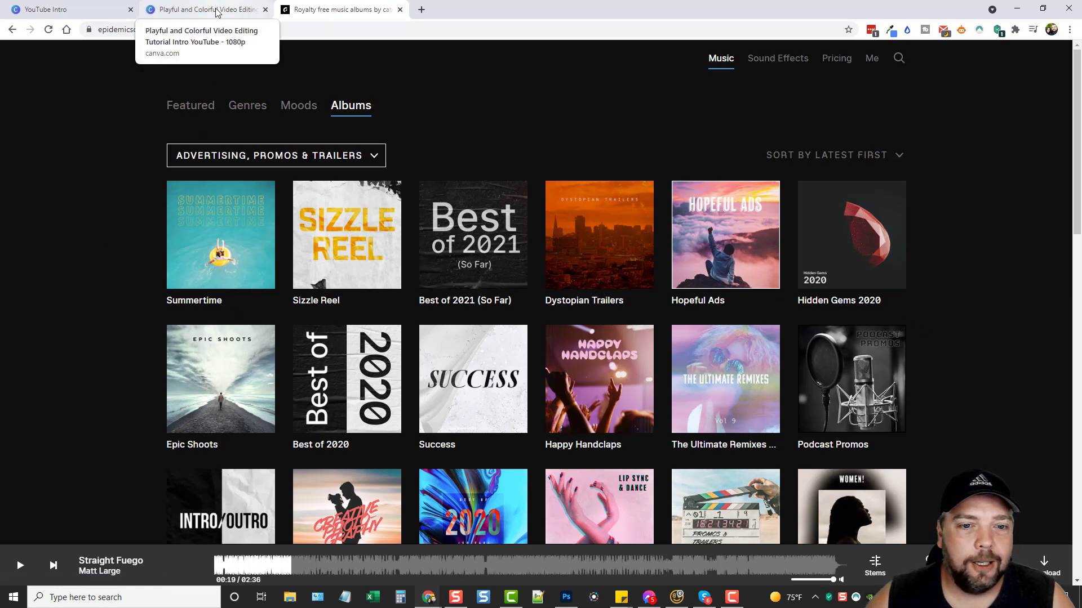
- Switch back to the Canva design and replace the Take You track with the uploaded yt intro.mp3
{"action": "left_click", "coordinate": [262, 9]}
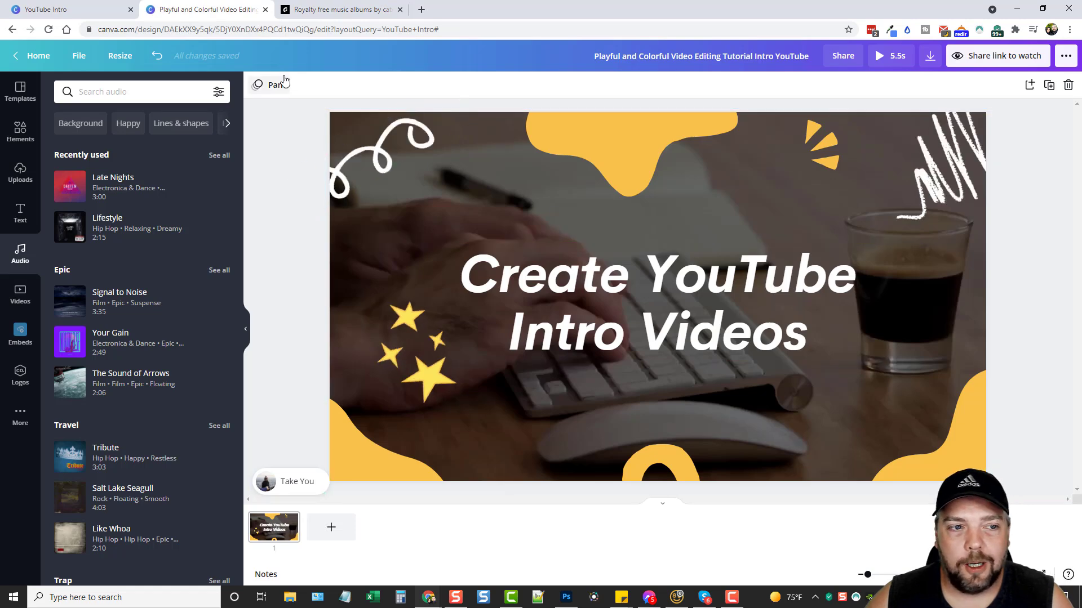
{"action": "left_click", "coordinate": [21, 172]}
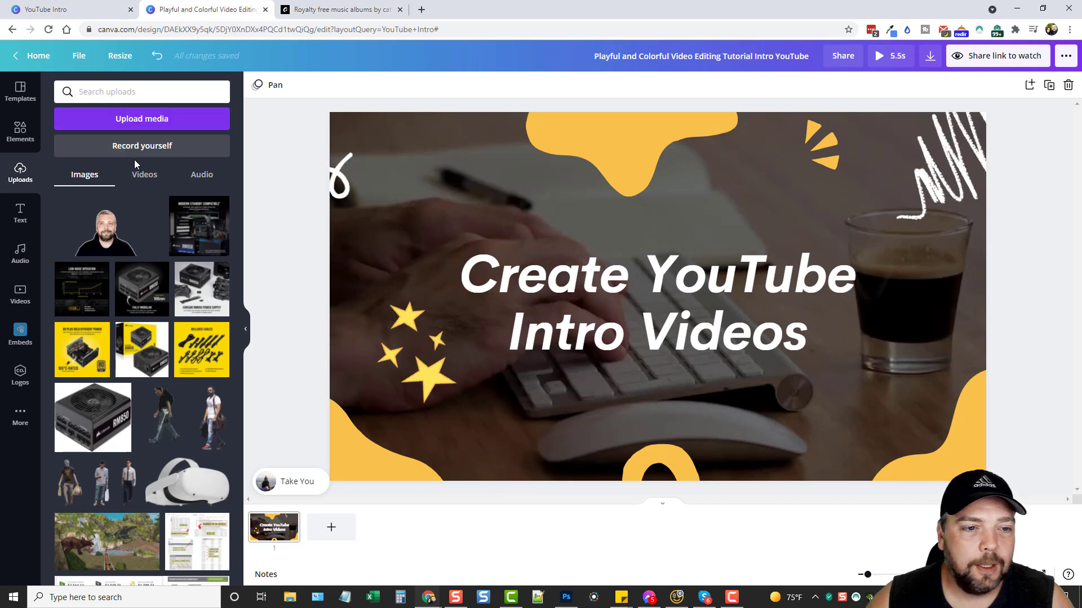
{"action": "left_click", "coordinate": [201, 175]}
{"action": "key", "text": "ctrl+z"}
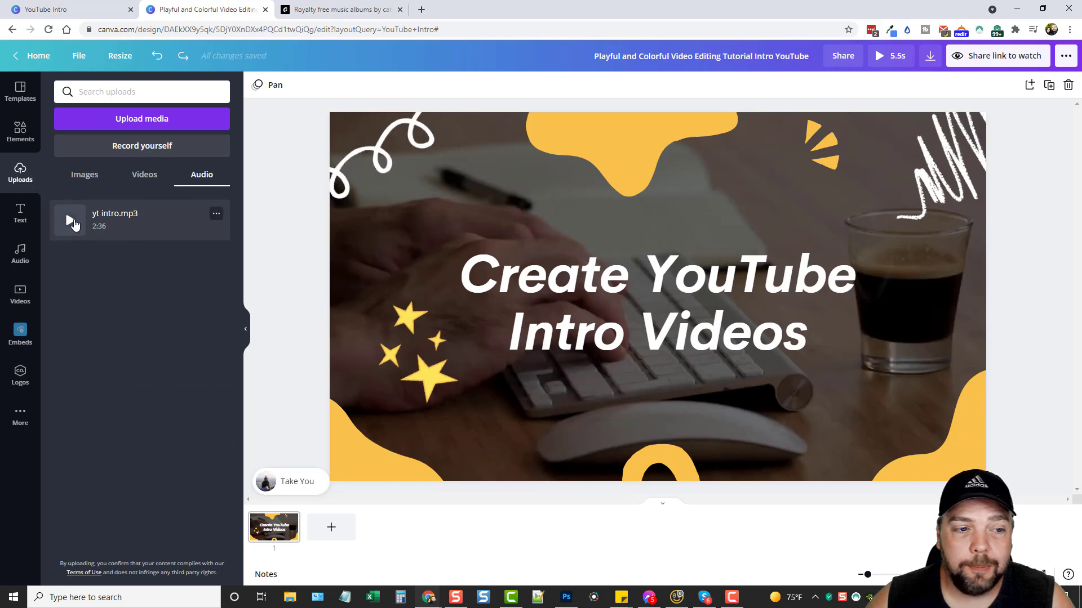
{"action": "left_click_drag", "start_coordinate": [101, 230], "coordinate": [553, 284]}
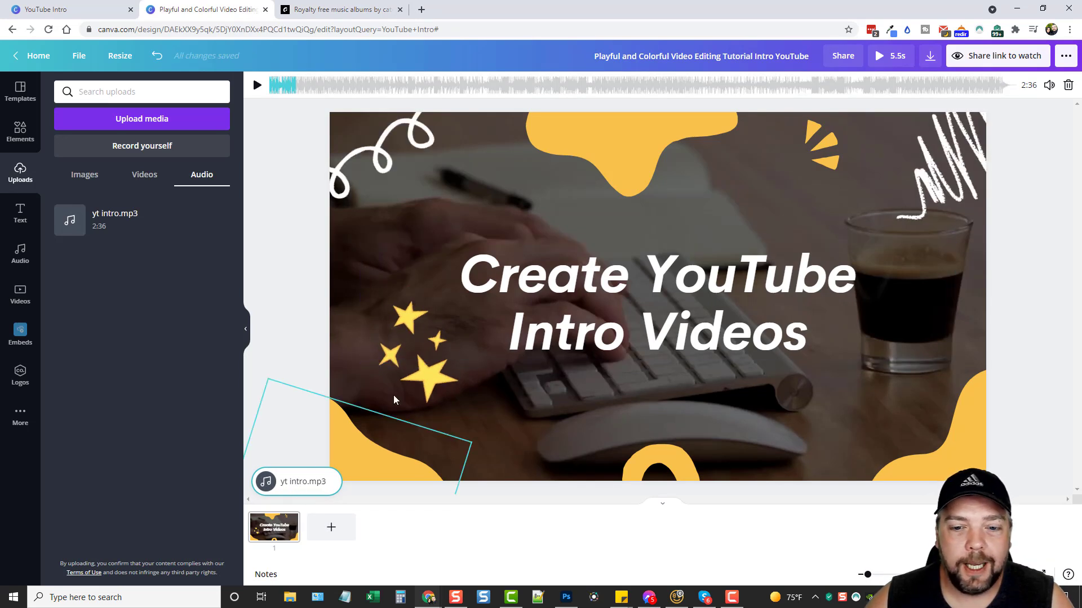
- Preview the intro with its new soundtrack and open the options for sharing a watch link
{"action": "left_click", "coordinate": [881, 57]}
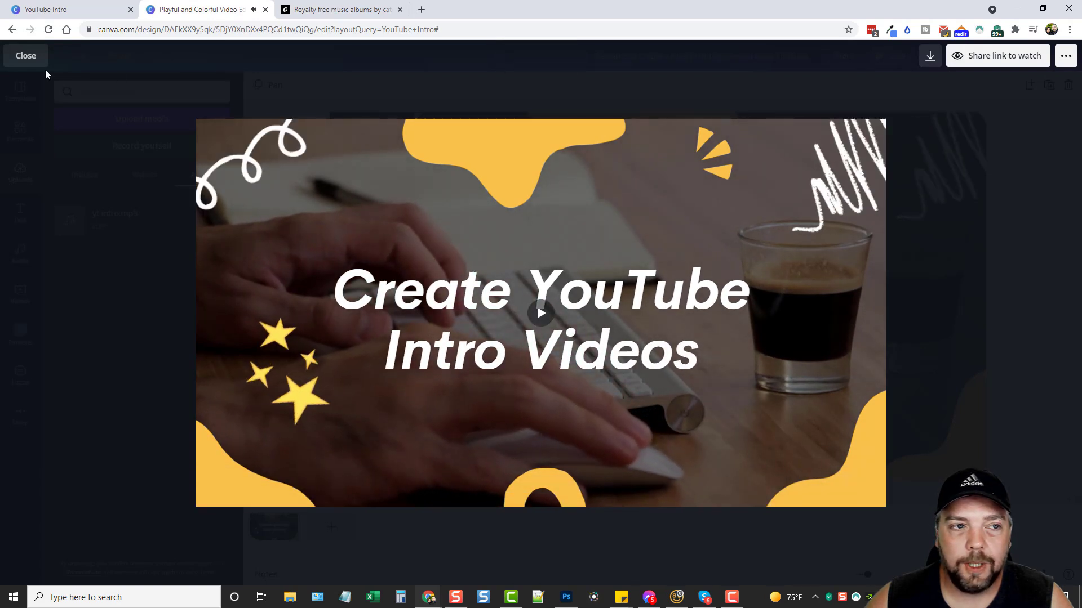
{"action": "left_click", "coordinate": [29, 56]}
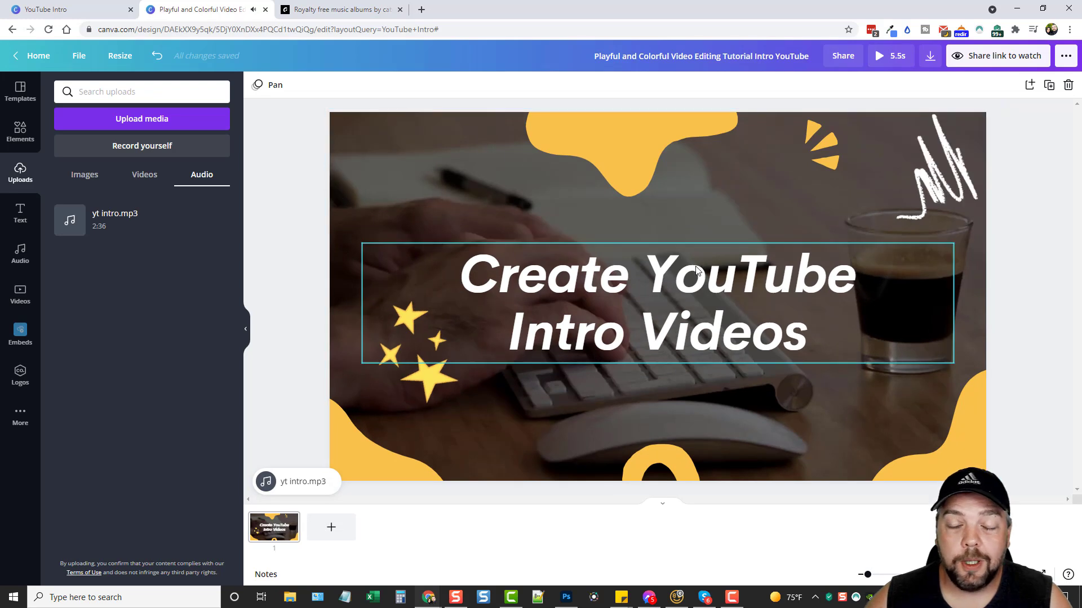
{"action": "left_click", "coordinate": [1008, 61]}
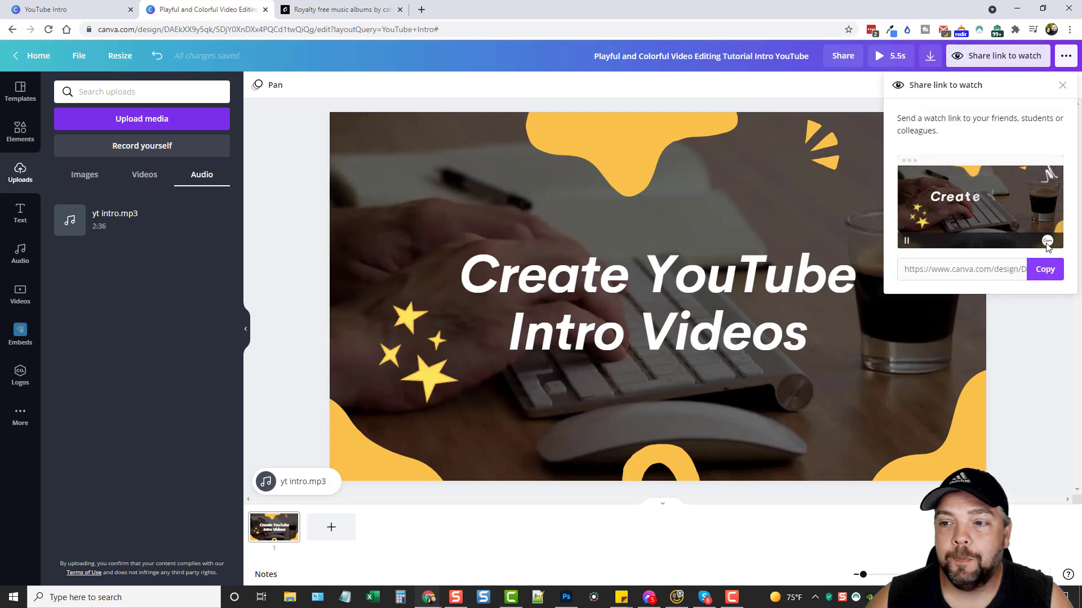
- Copy the intro's watch link and close the link sharing options
{"action": "left_click", "coordinate": [1048, 271]}
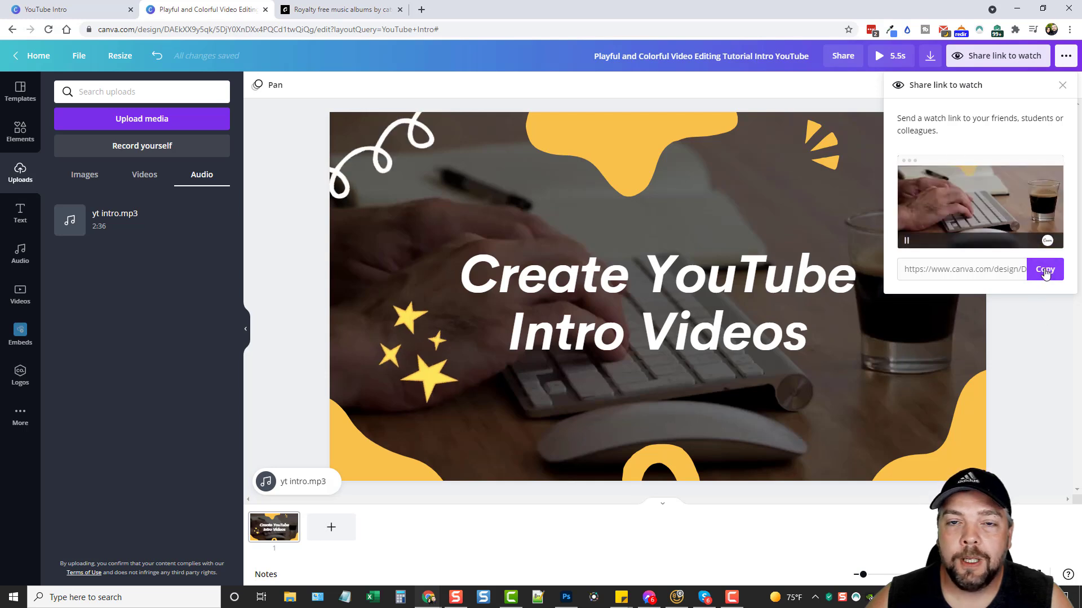
{"action": "left_click", "coordinate": [1009, 400]}
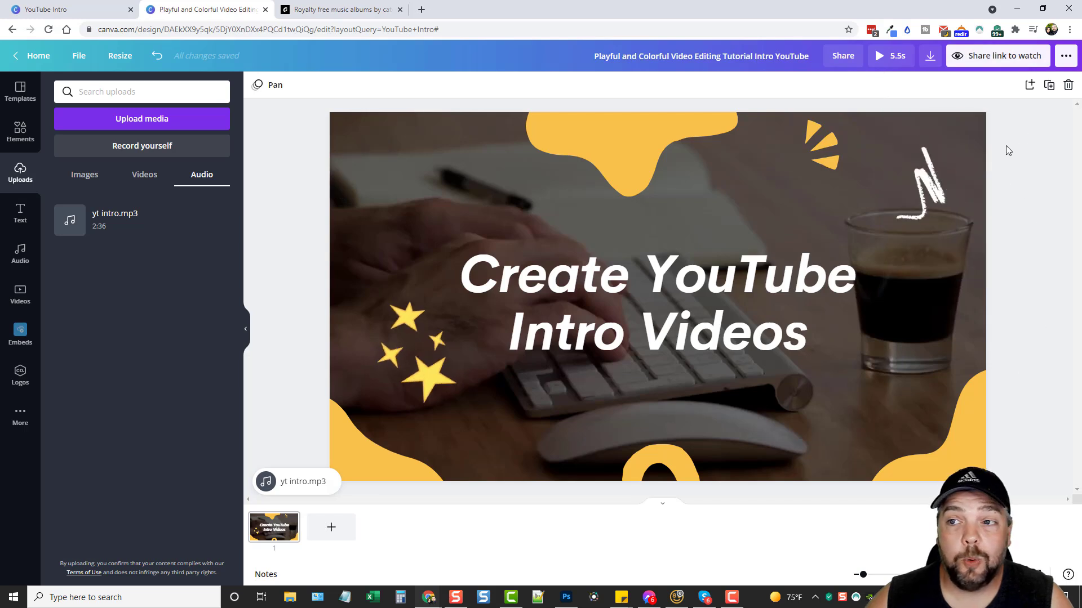
- Download the finished intro with the file type MP4 Video and dismiss the saved-design message
{"action": "left_click", "coordinate": [1065, 59]}
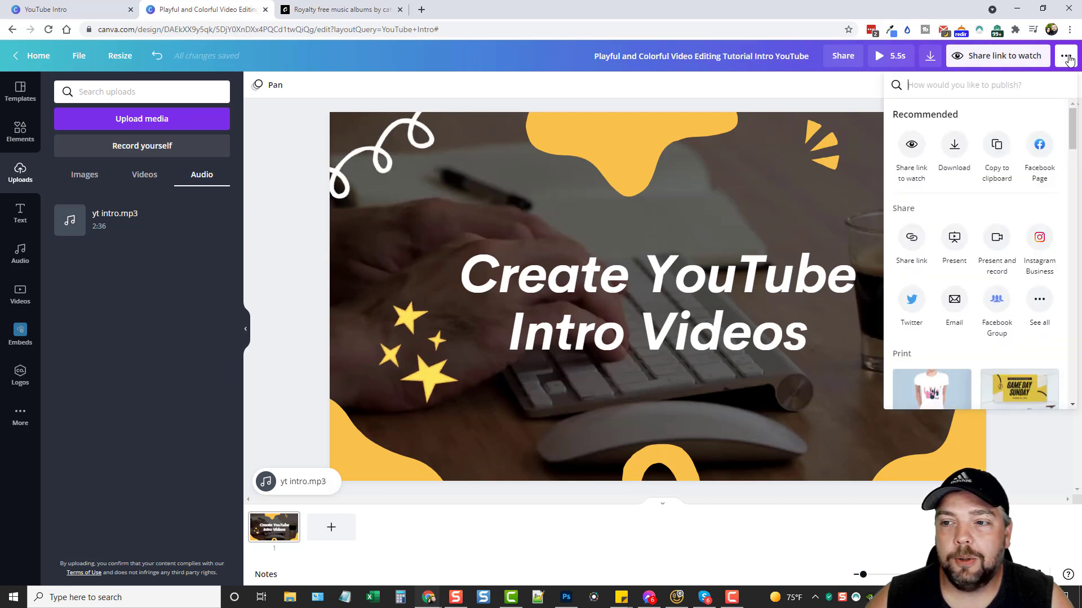
{"action": "left_click", "coordinate": [954, 146]}
{"action": "left_click", "coordinate": [919, 142]}
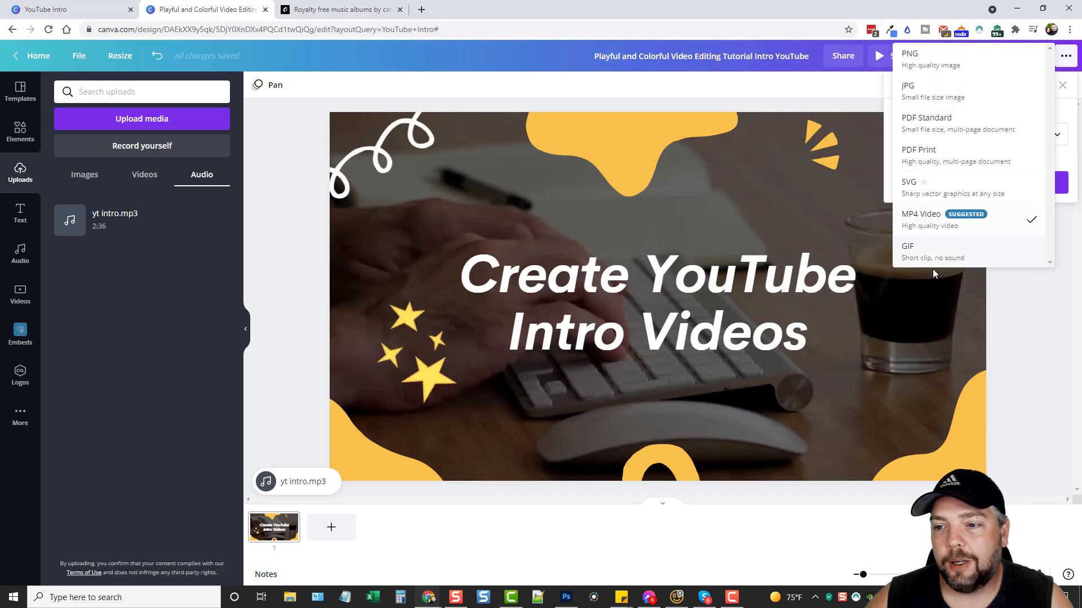
{"action": "left_click", "coordinate": [940, 225]}
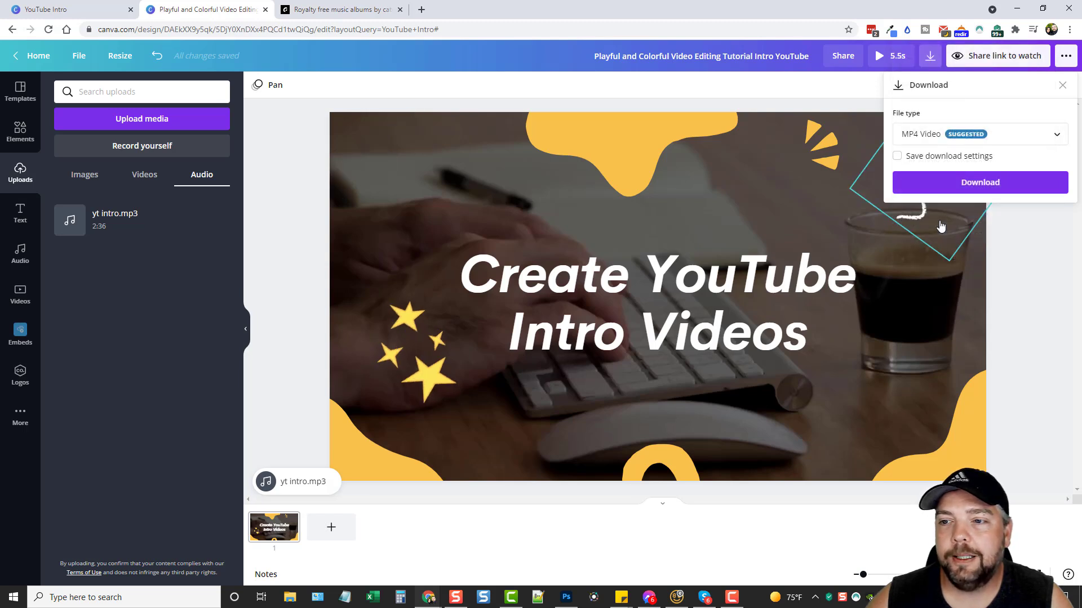
{"action": "left_click", "coordinate": [978, 184]}
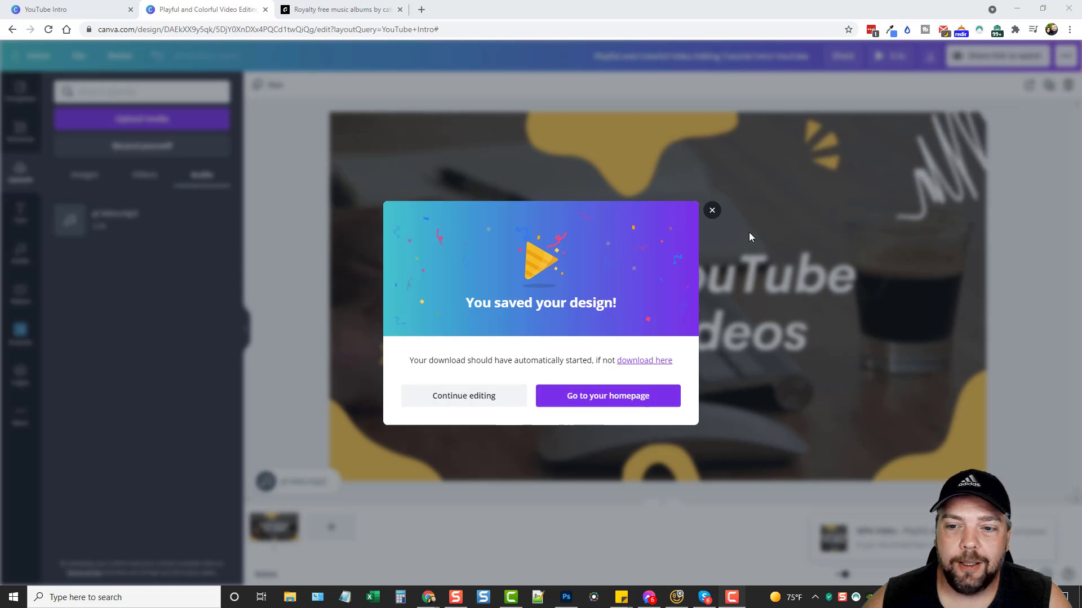
{"action": "left_click", "coordinate": [712, 210]}
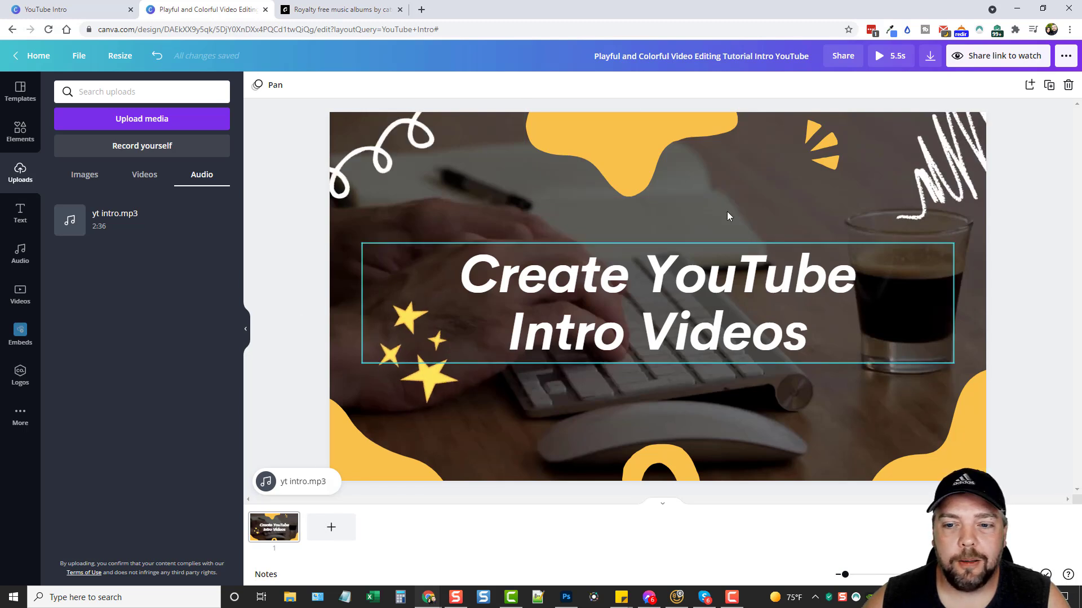
- Go back to the homepage, reopen the first Playful and Colorful Video design under Your designs, and check its title text
{"action": "left_click", "coordinate": [37, 58]}
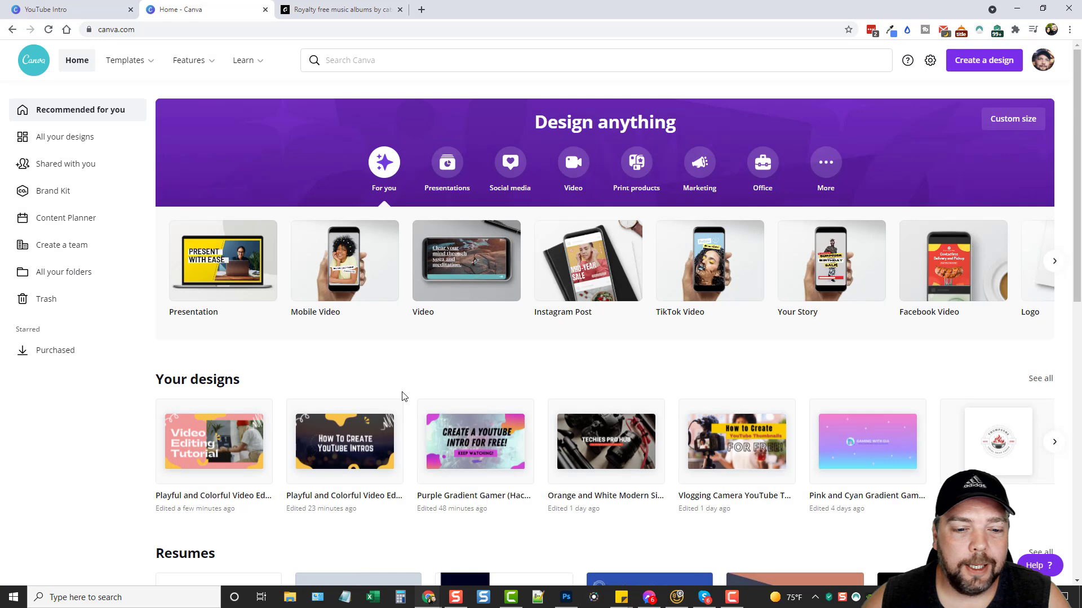
{"action": "left_click", "coordinate": [220, 431]}
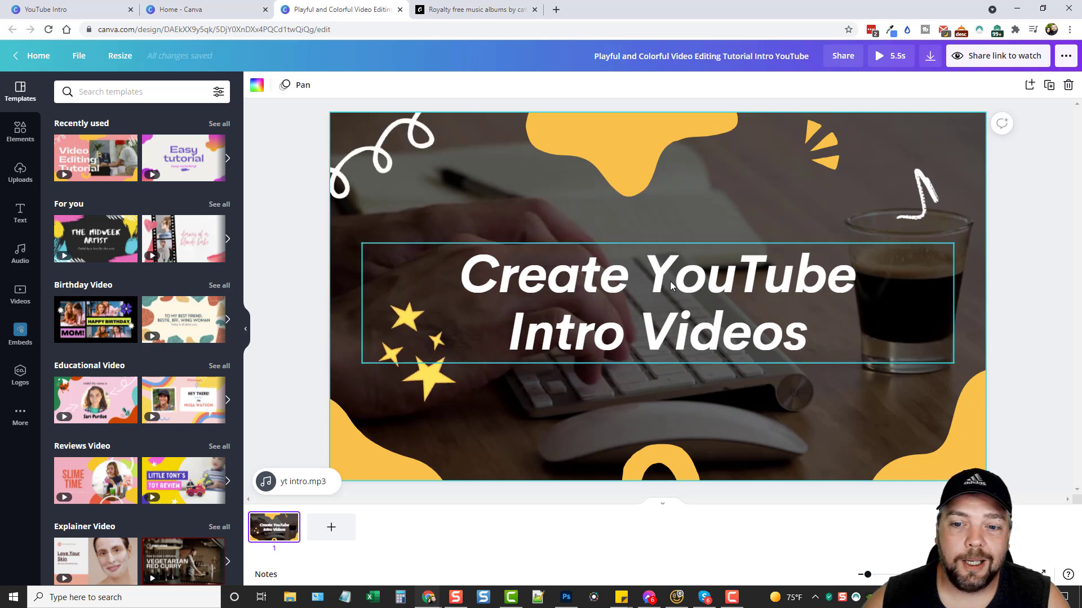
{"action": "left_click", "coordinate": [711, 282]}
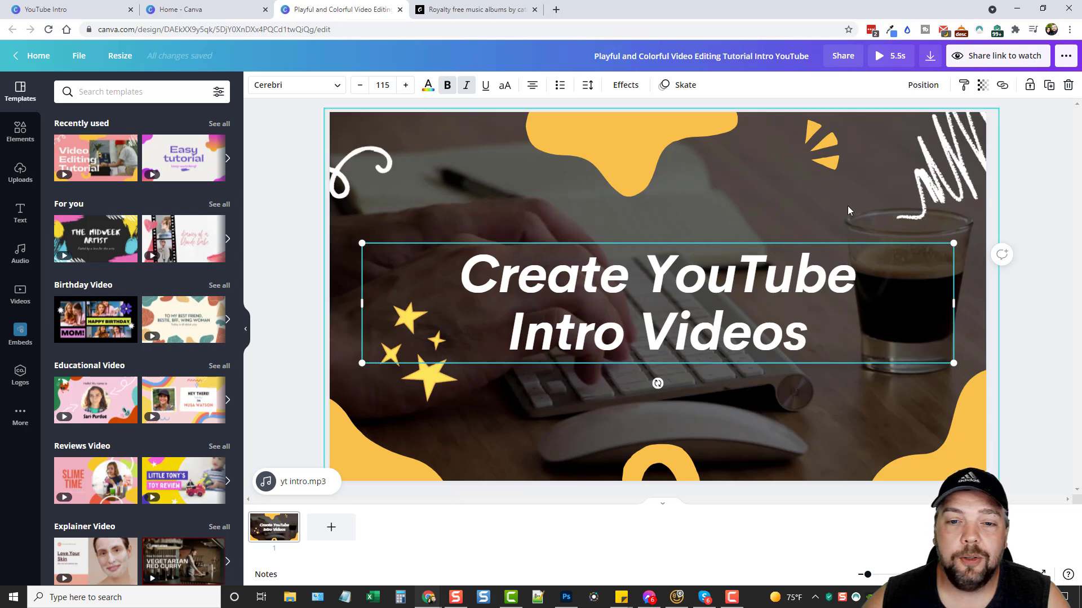
{"action": "left_click", "coordinate": [1058, 407]}
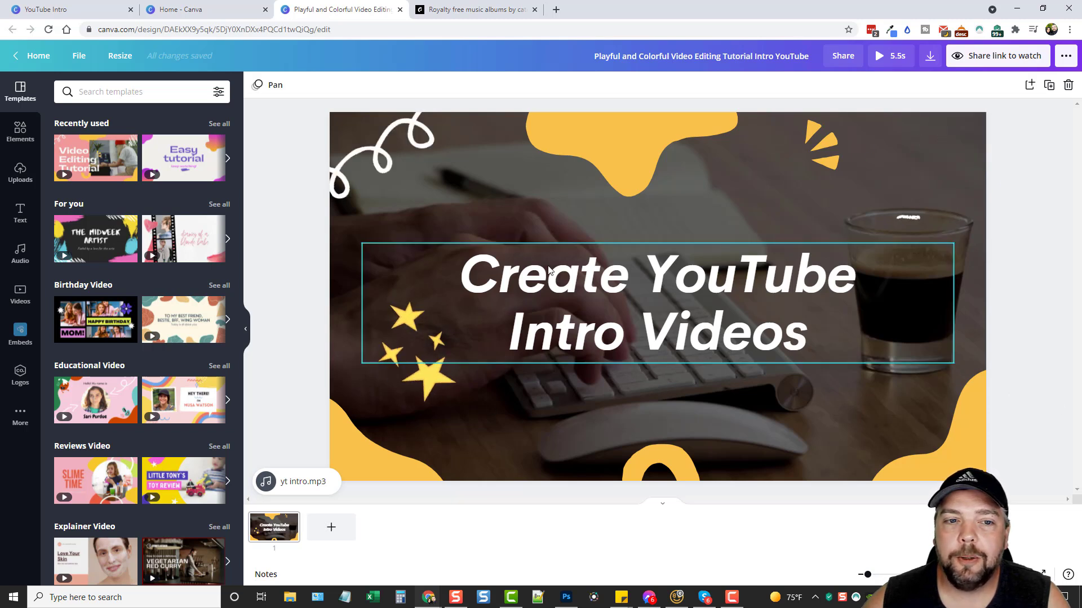